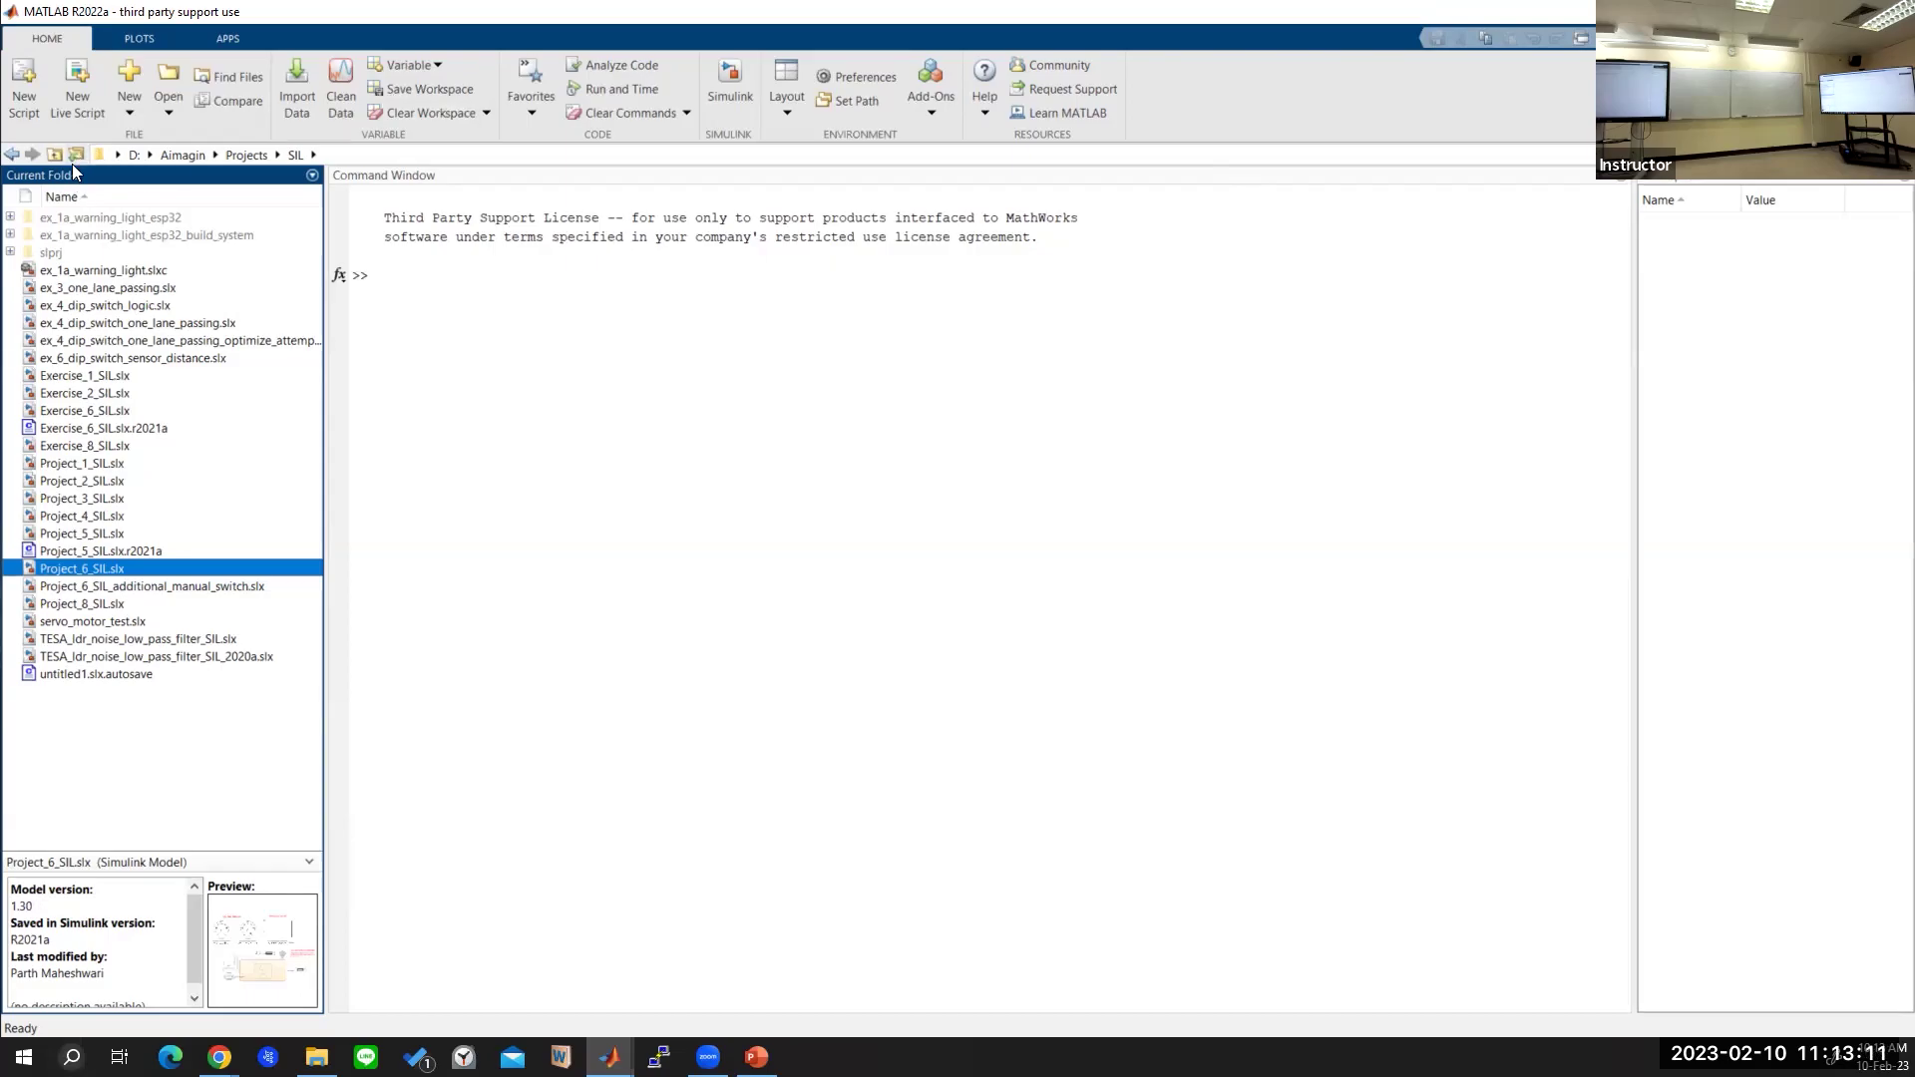
pyautogui.click(76, 157)
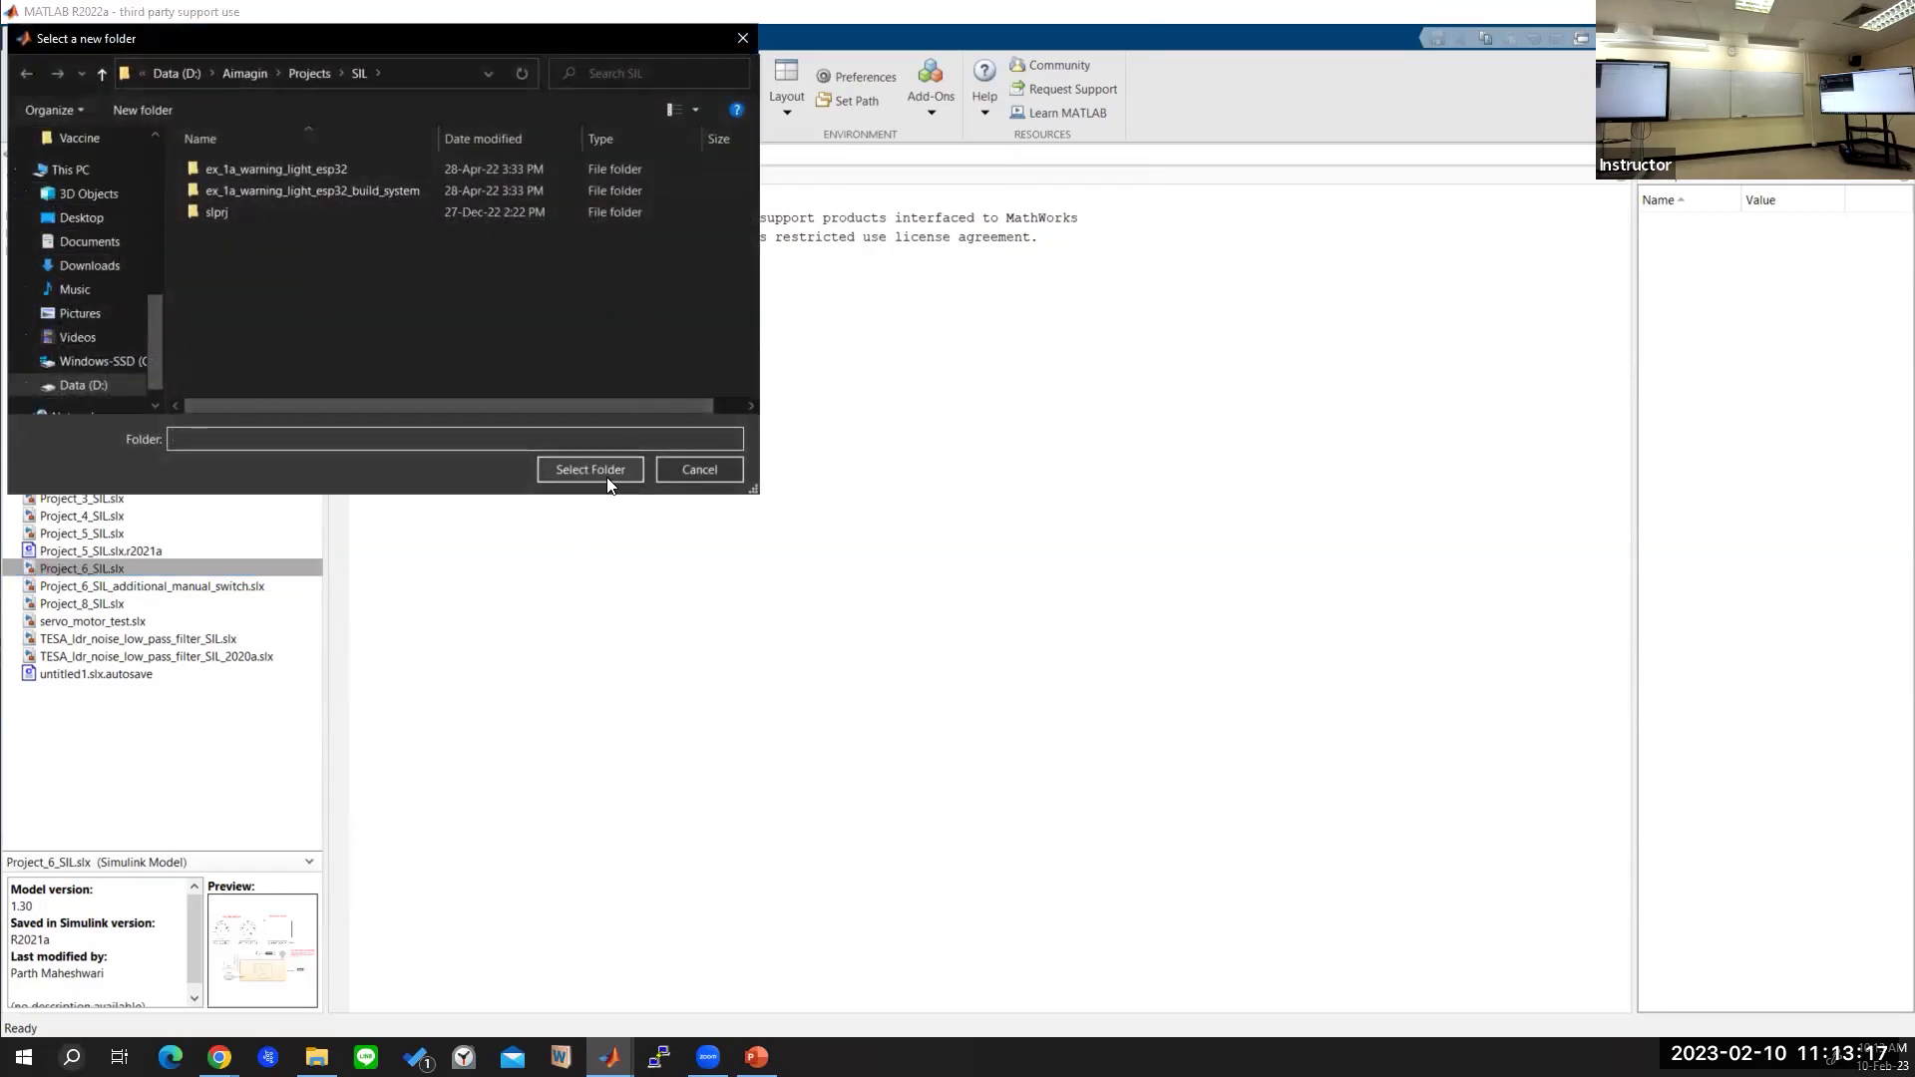
pyautogui.click(714, 473)
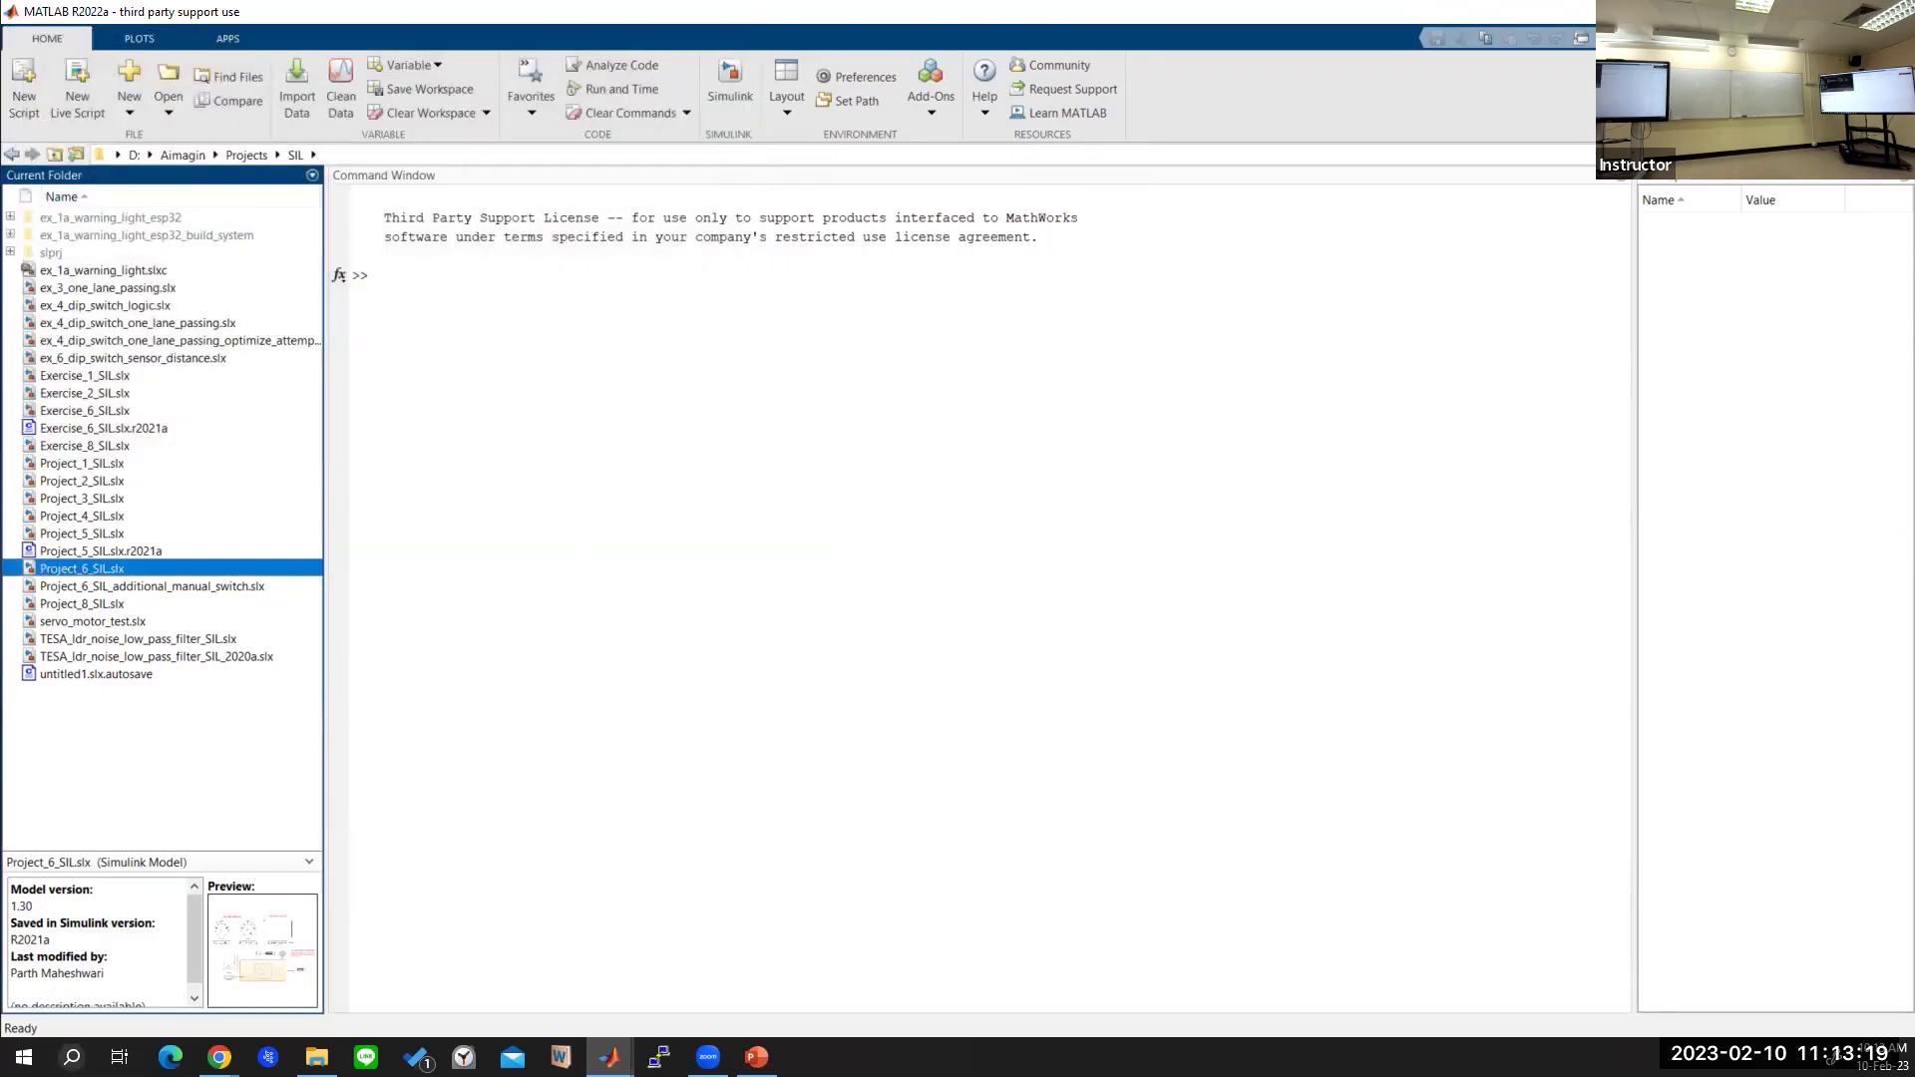
pyautogui.click(155, 708)
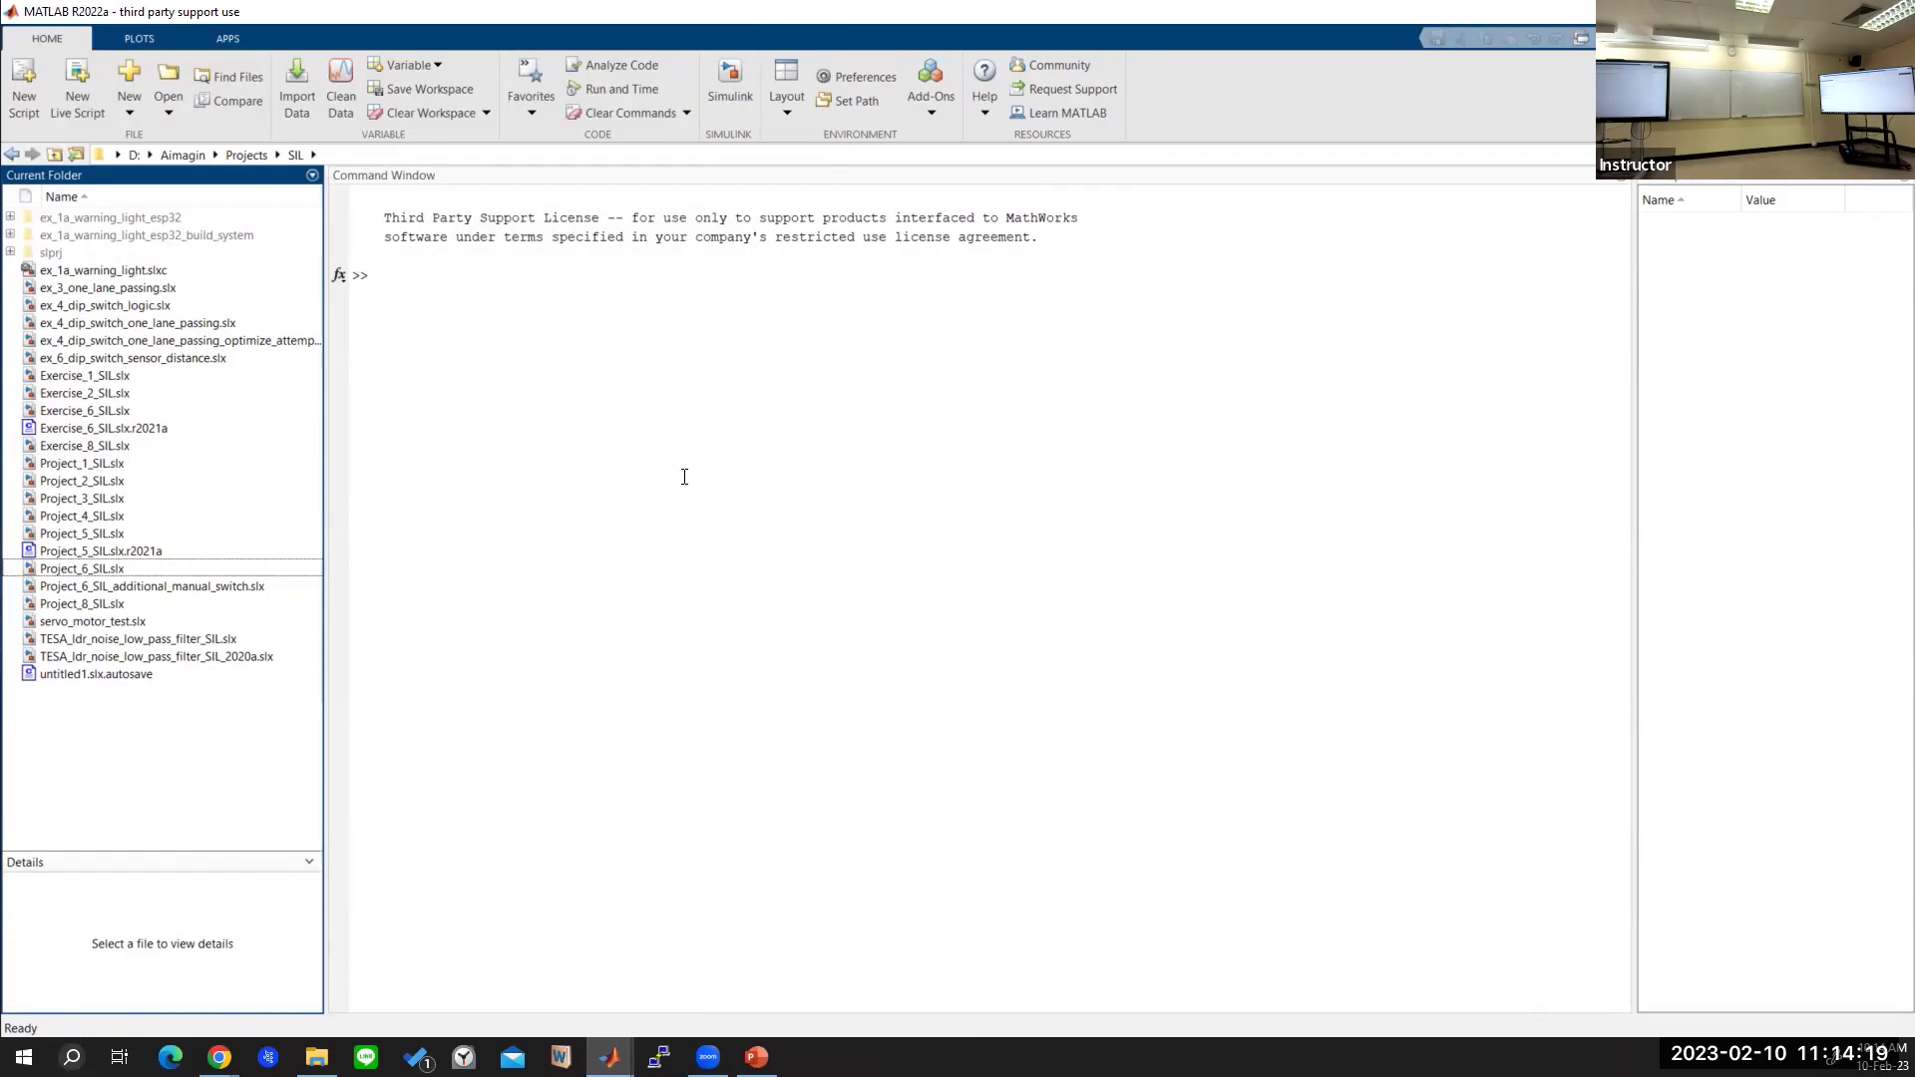
# Create a new blank Simulink model and maximize its window.
pyautogui.click(739, 97)
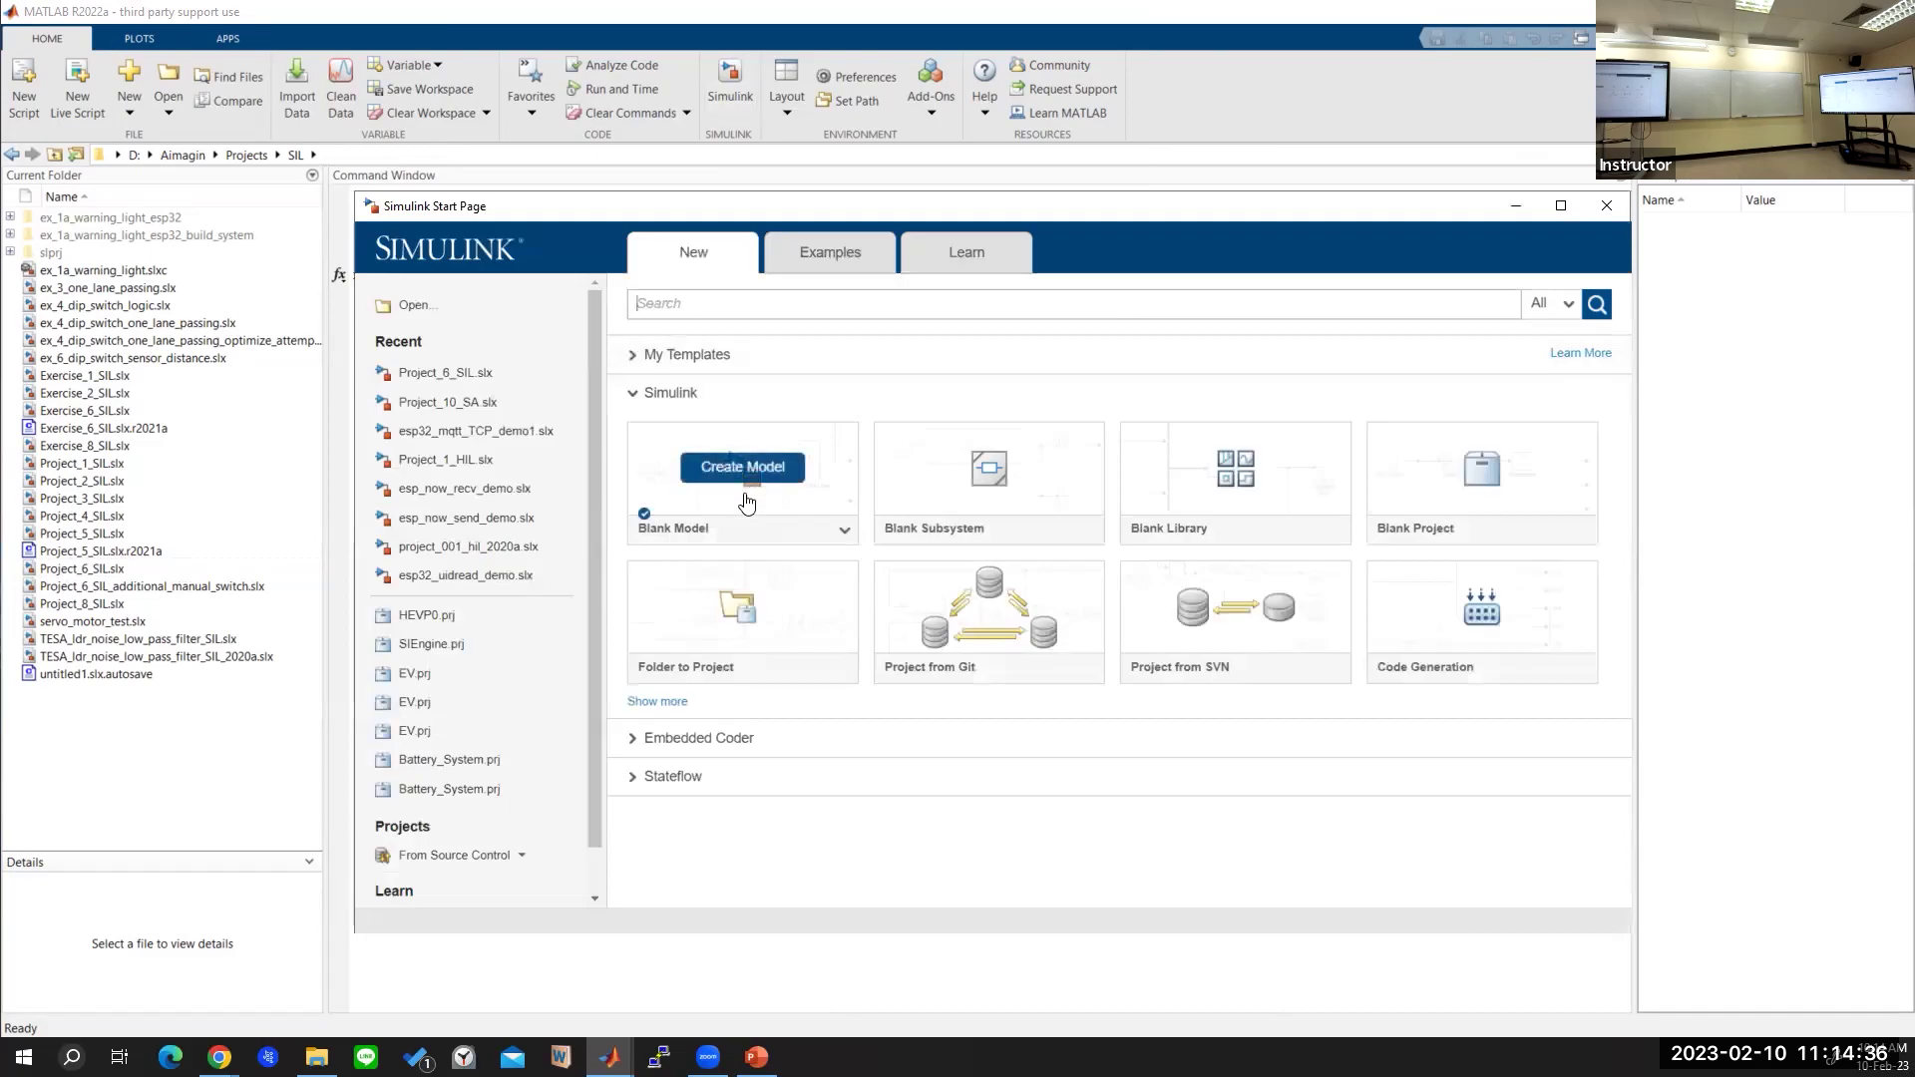
pyautogui.click(747, 499)
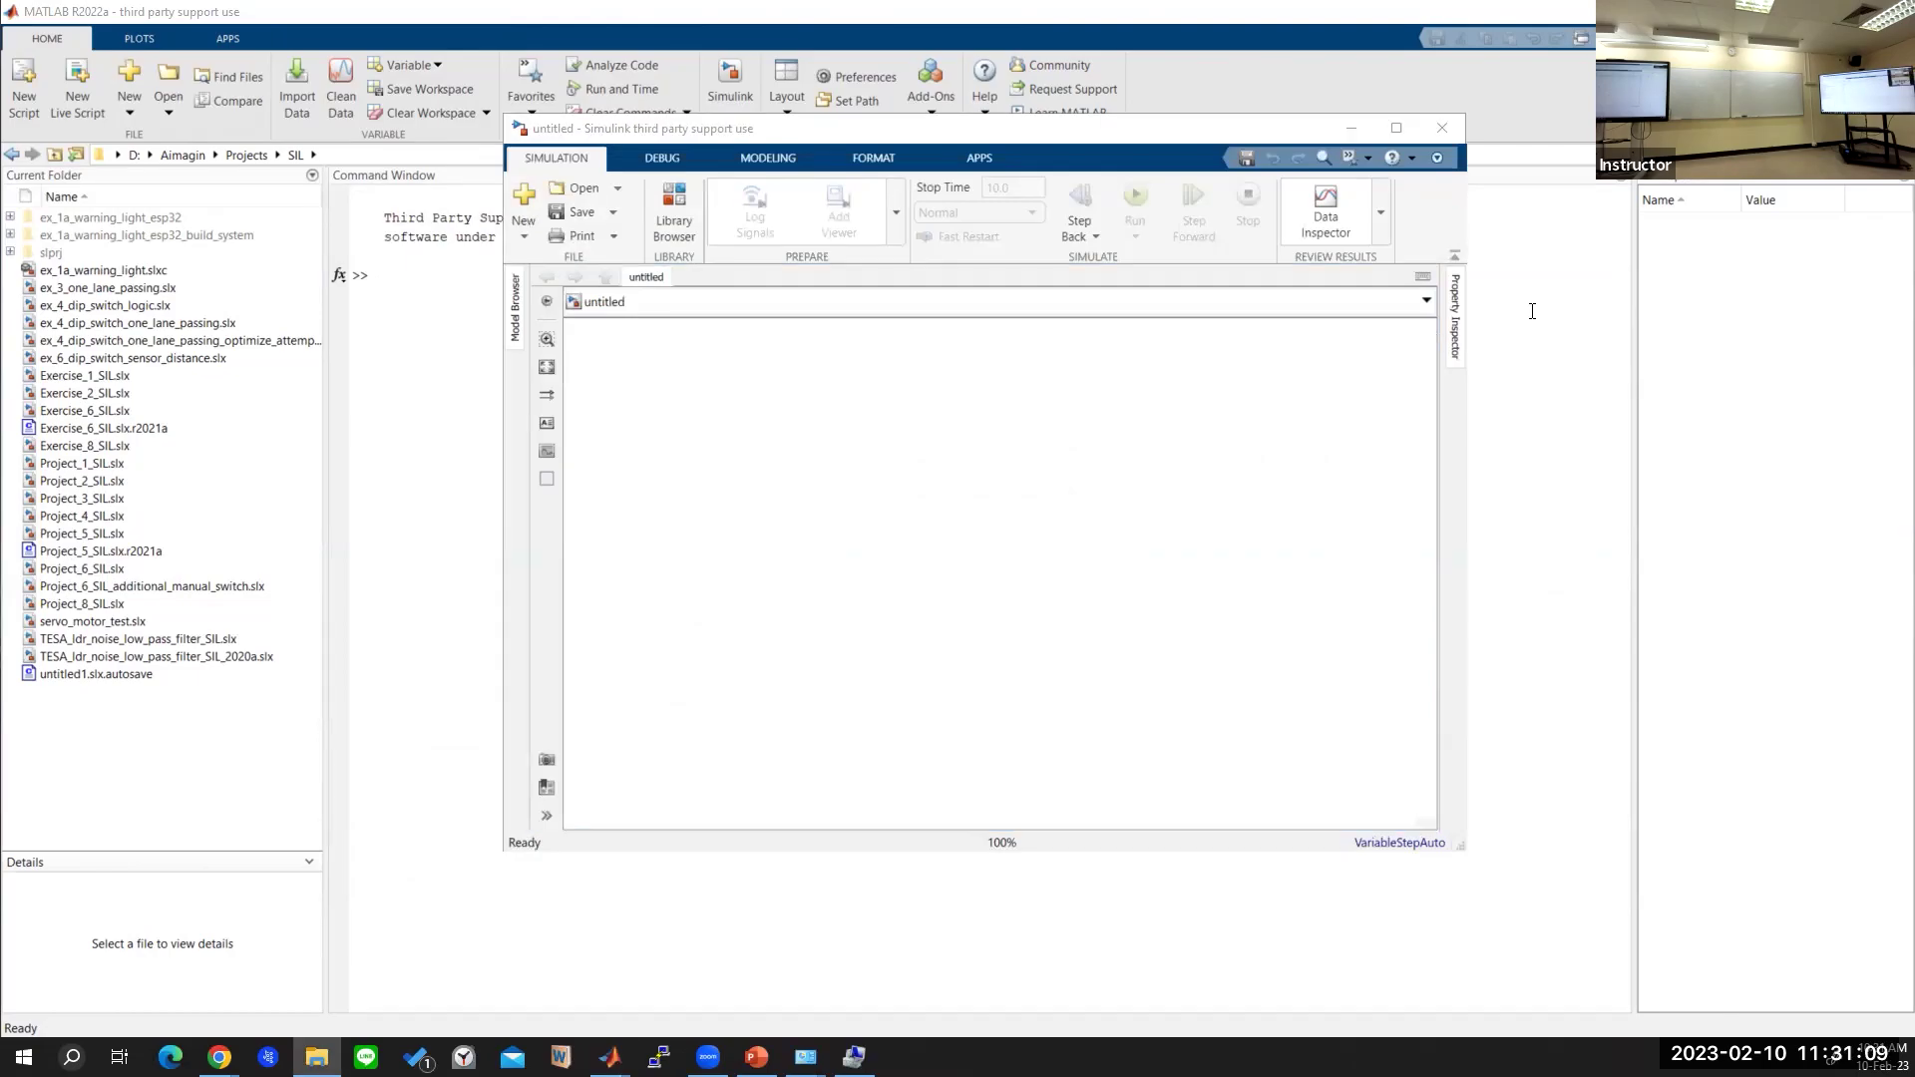
pyautogui.click(1394, 136)
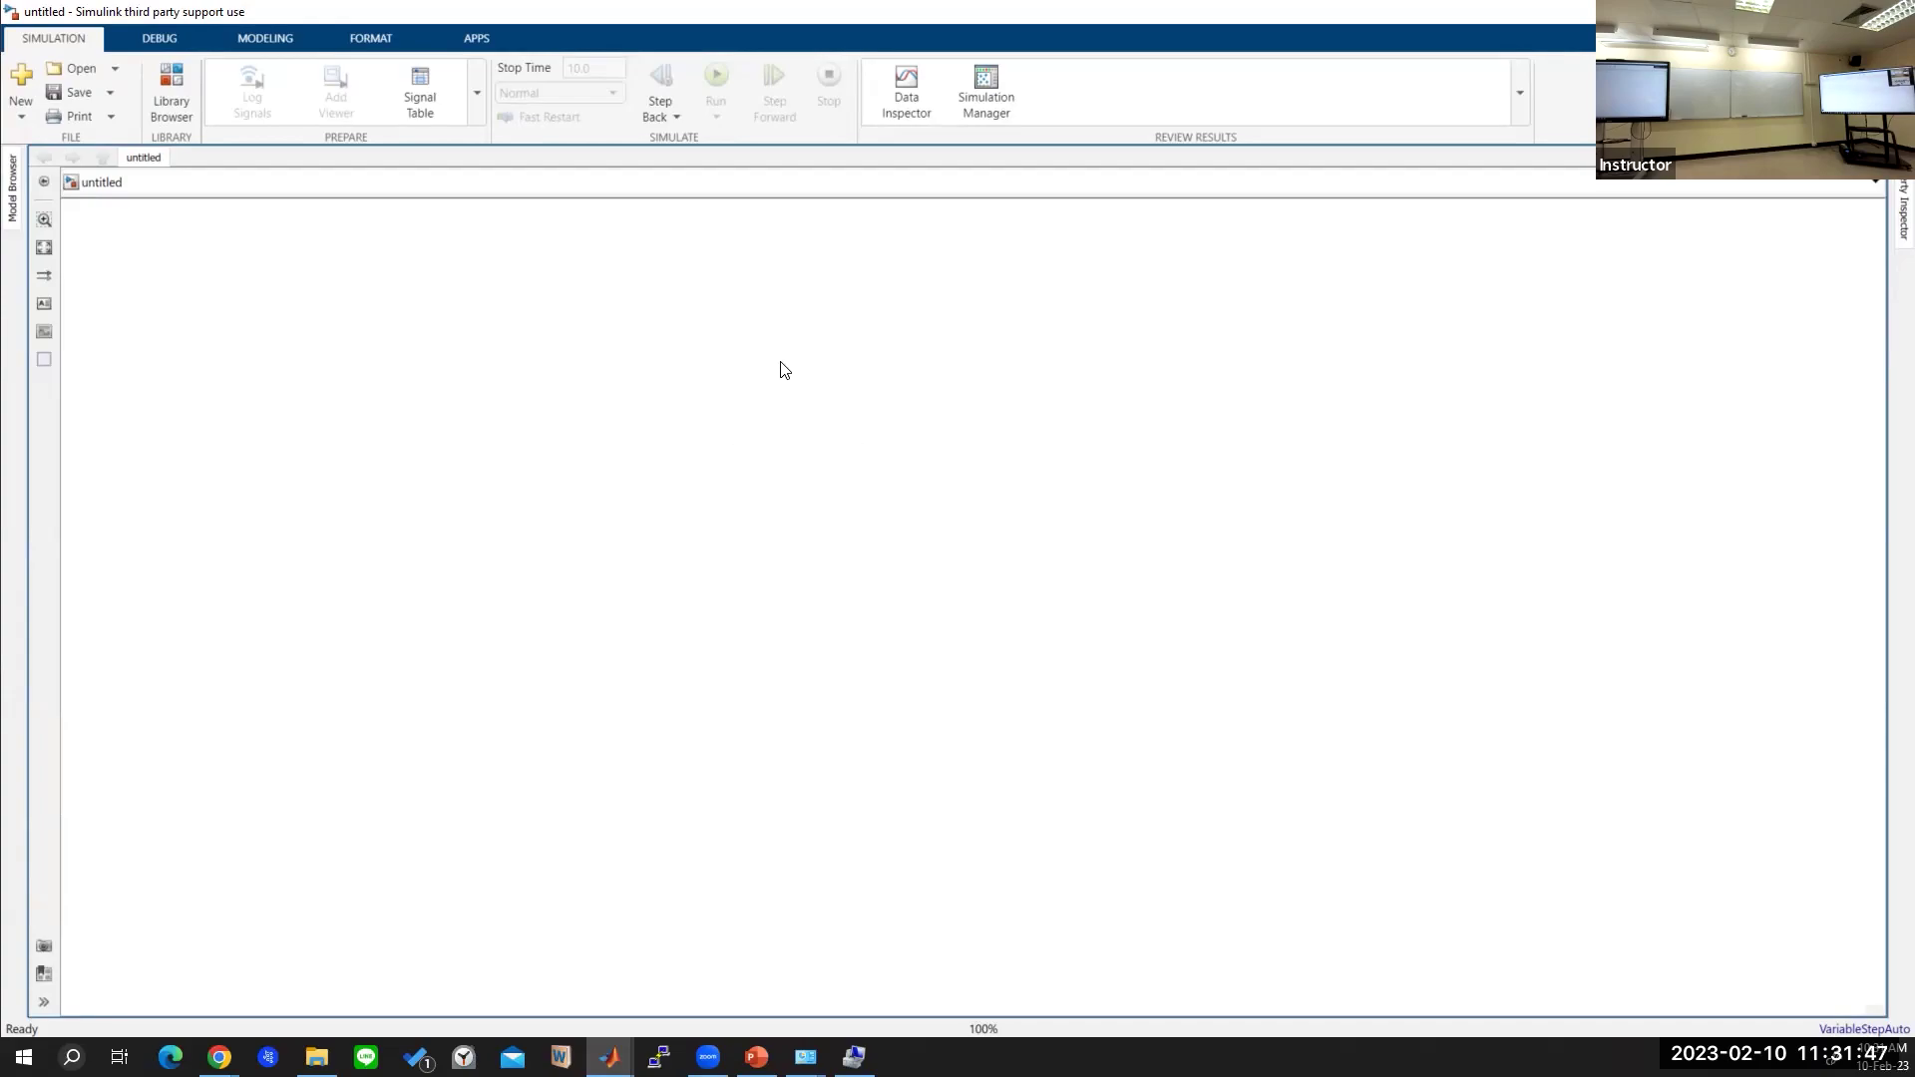
# Insert a Stateflow Chart block on the empty model canvas by searching for "chart".
pyautogui.doubleClick(655, 378)
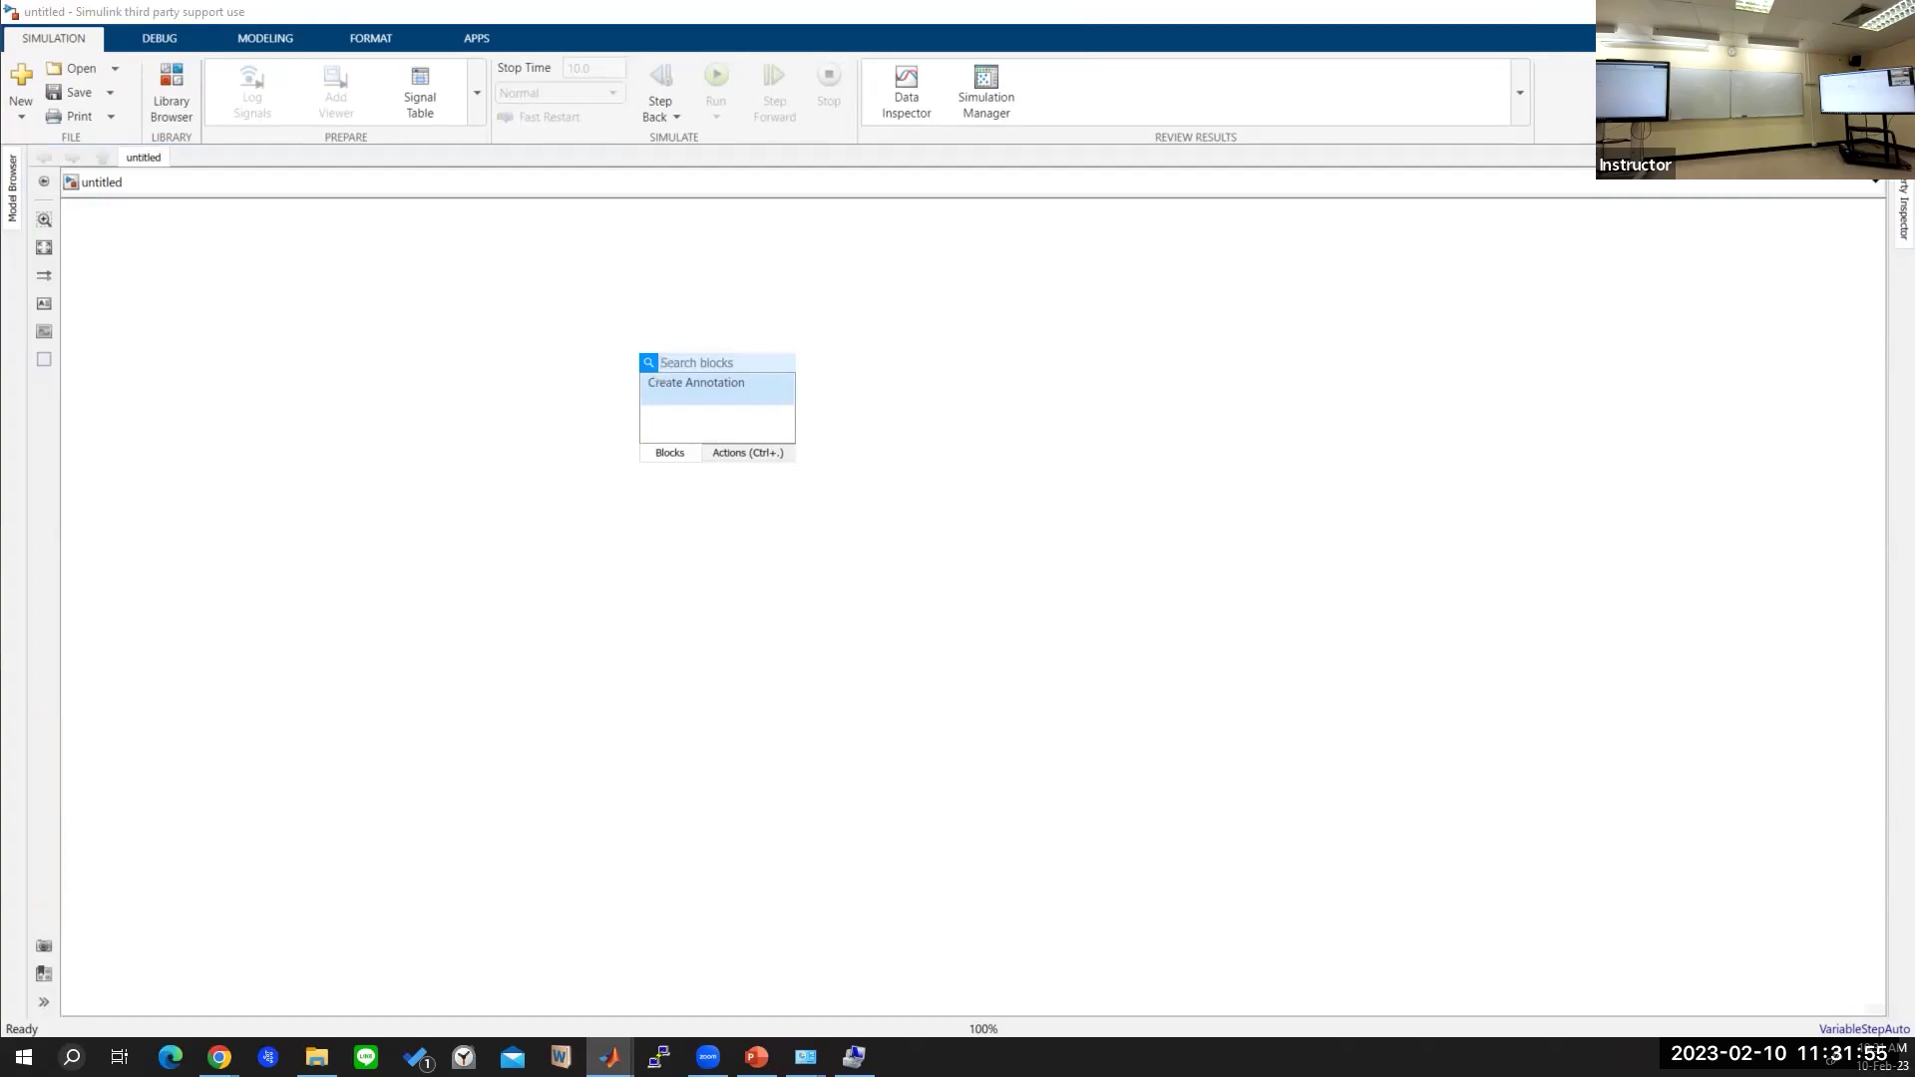
pyautogui.write('chart')
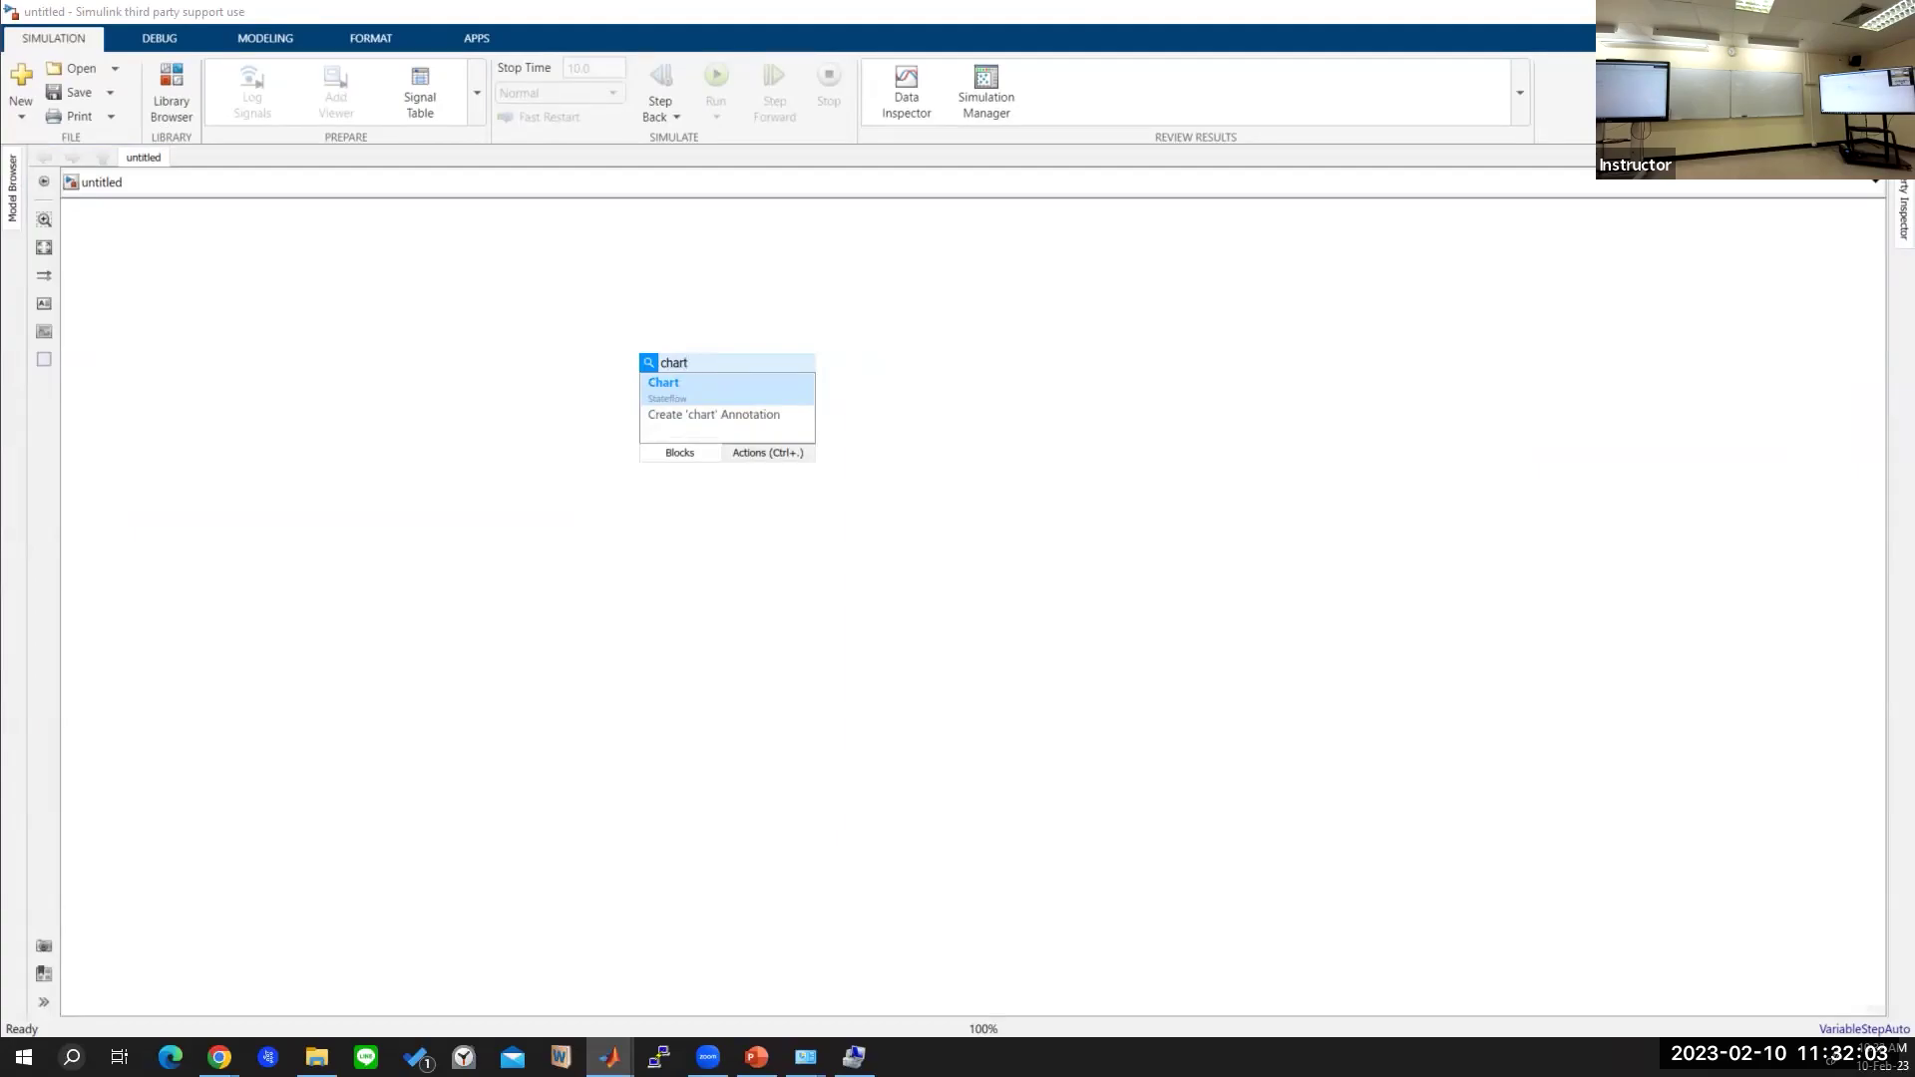
pyautogui.click(725, 392)
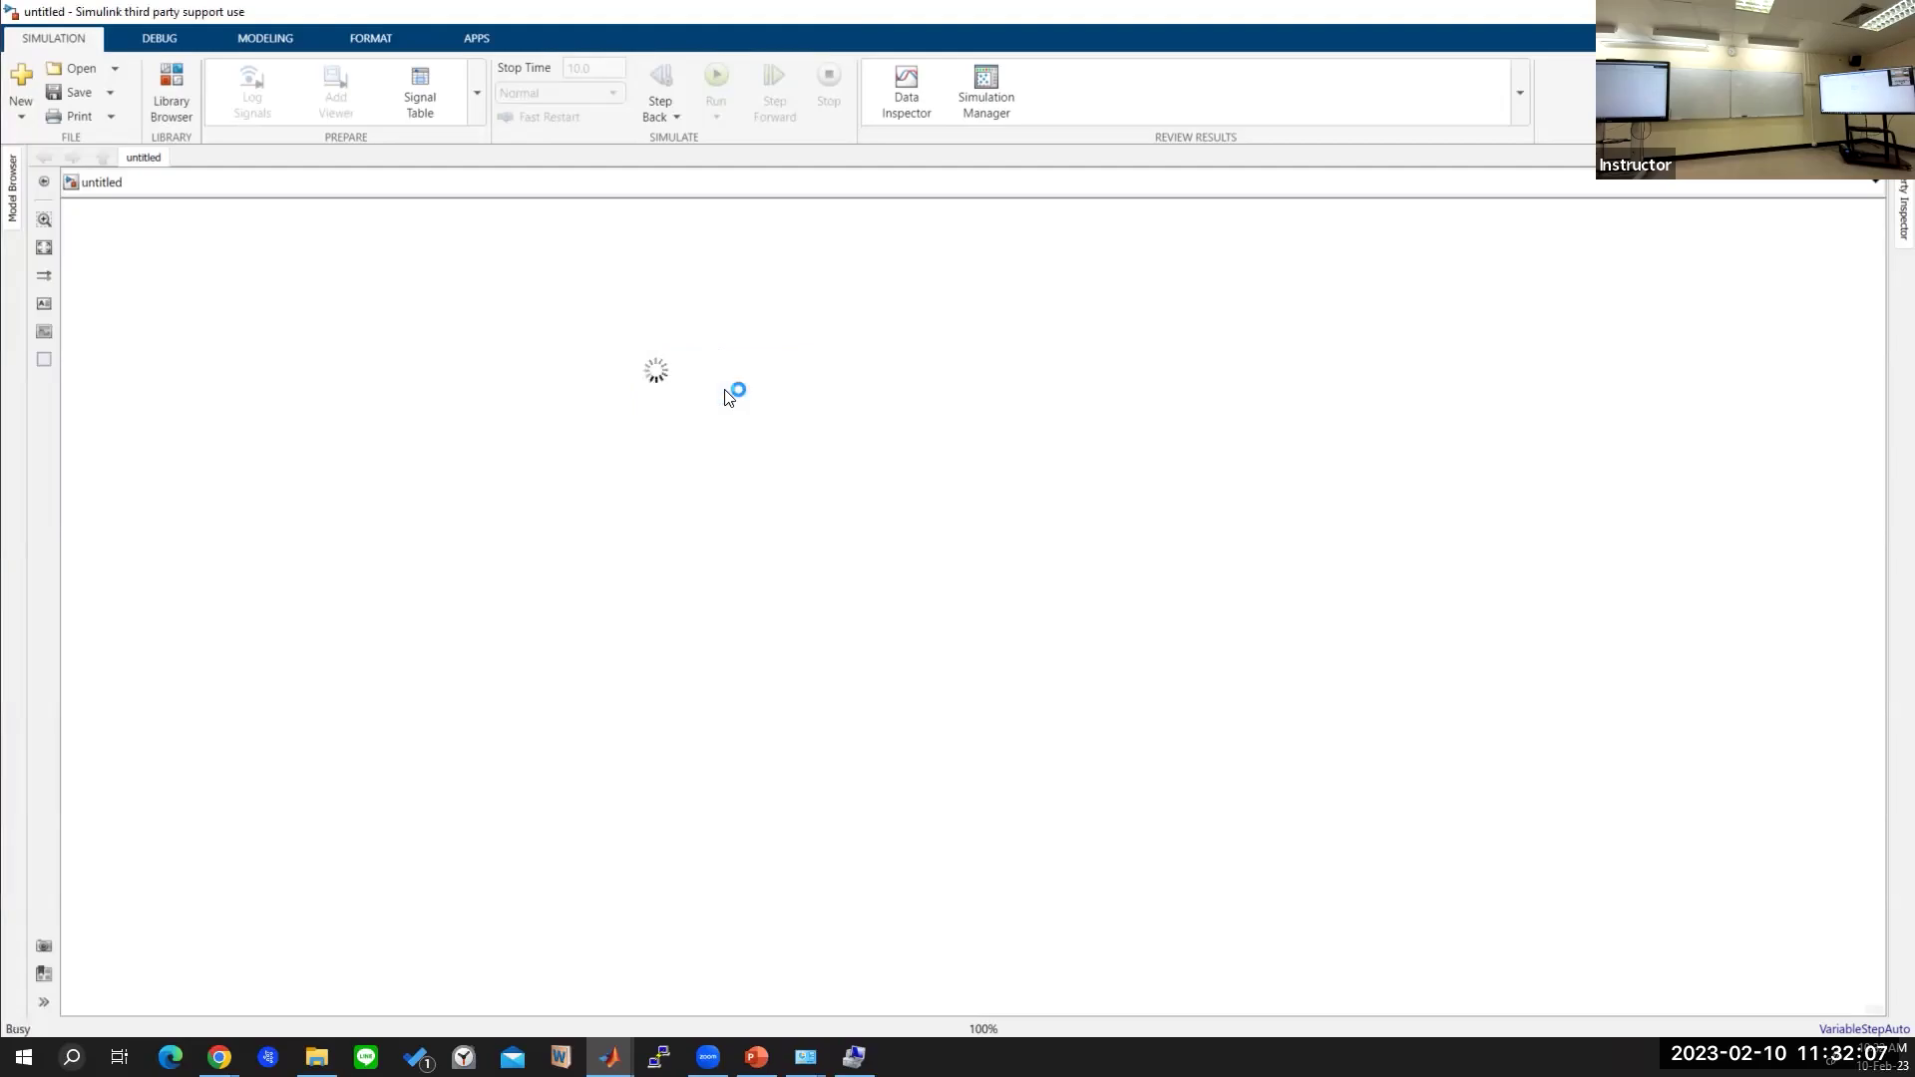
pyautogui.doubleClick(977, 427)
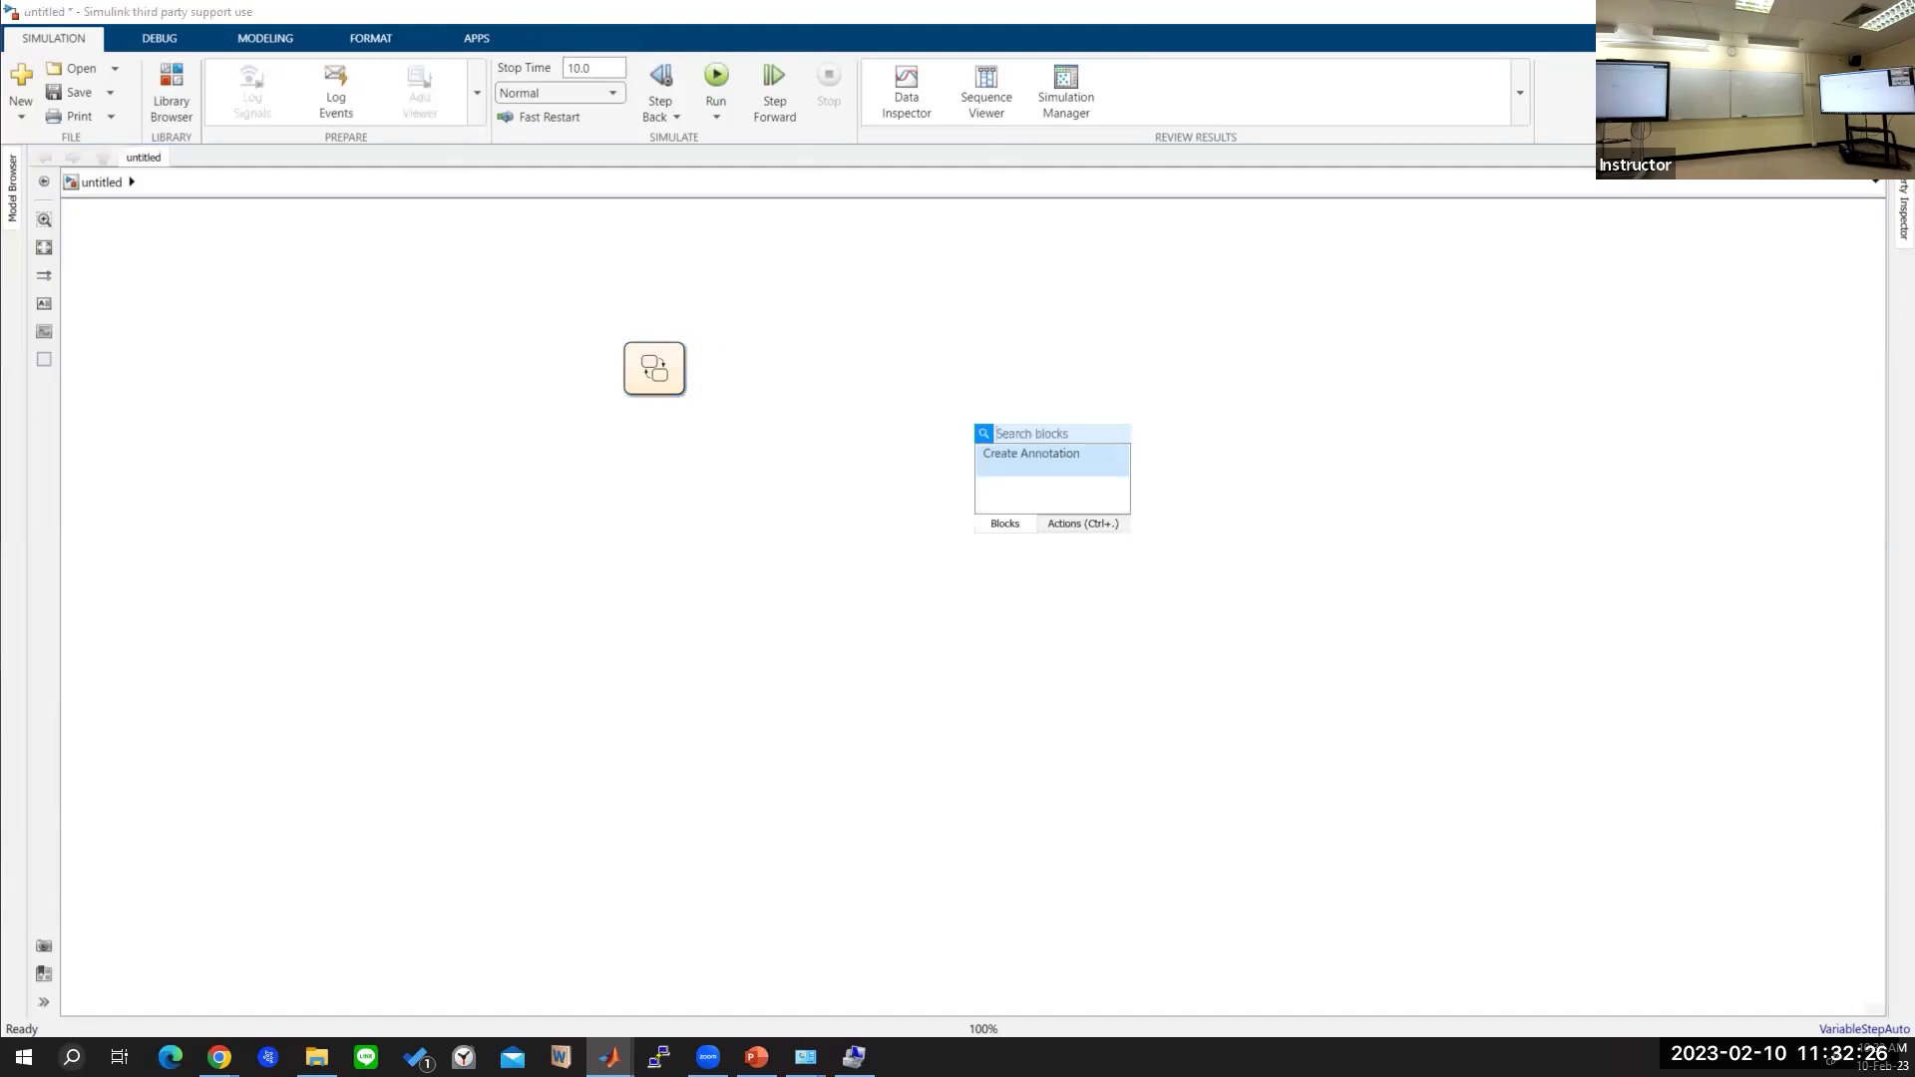
pyautogui.write('chart')
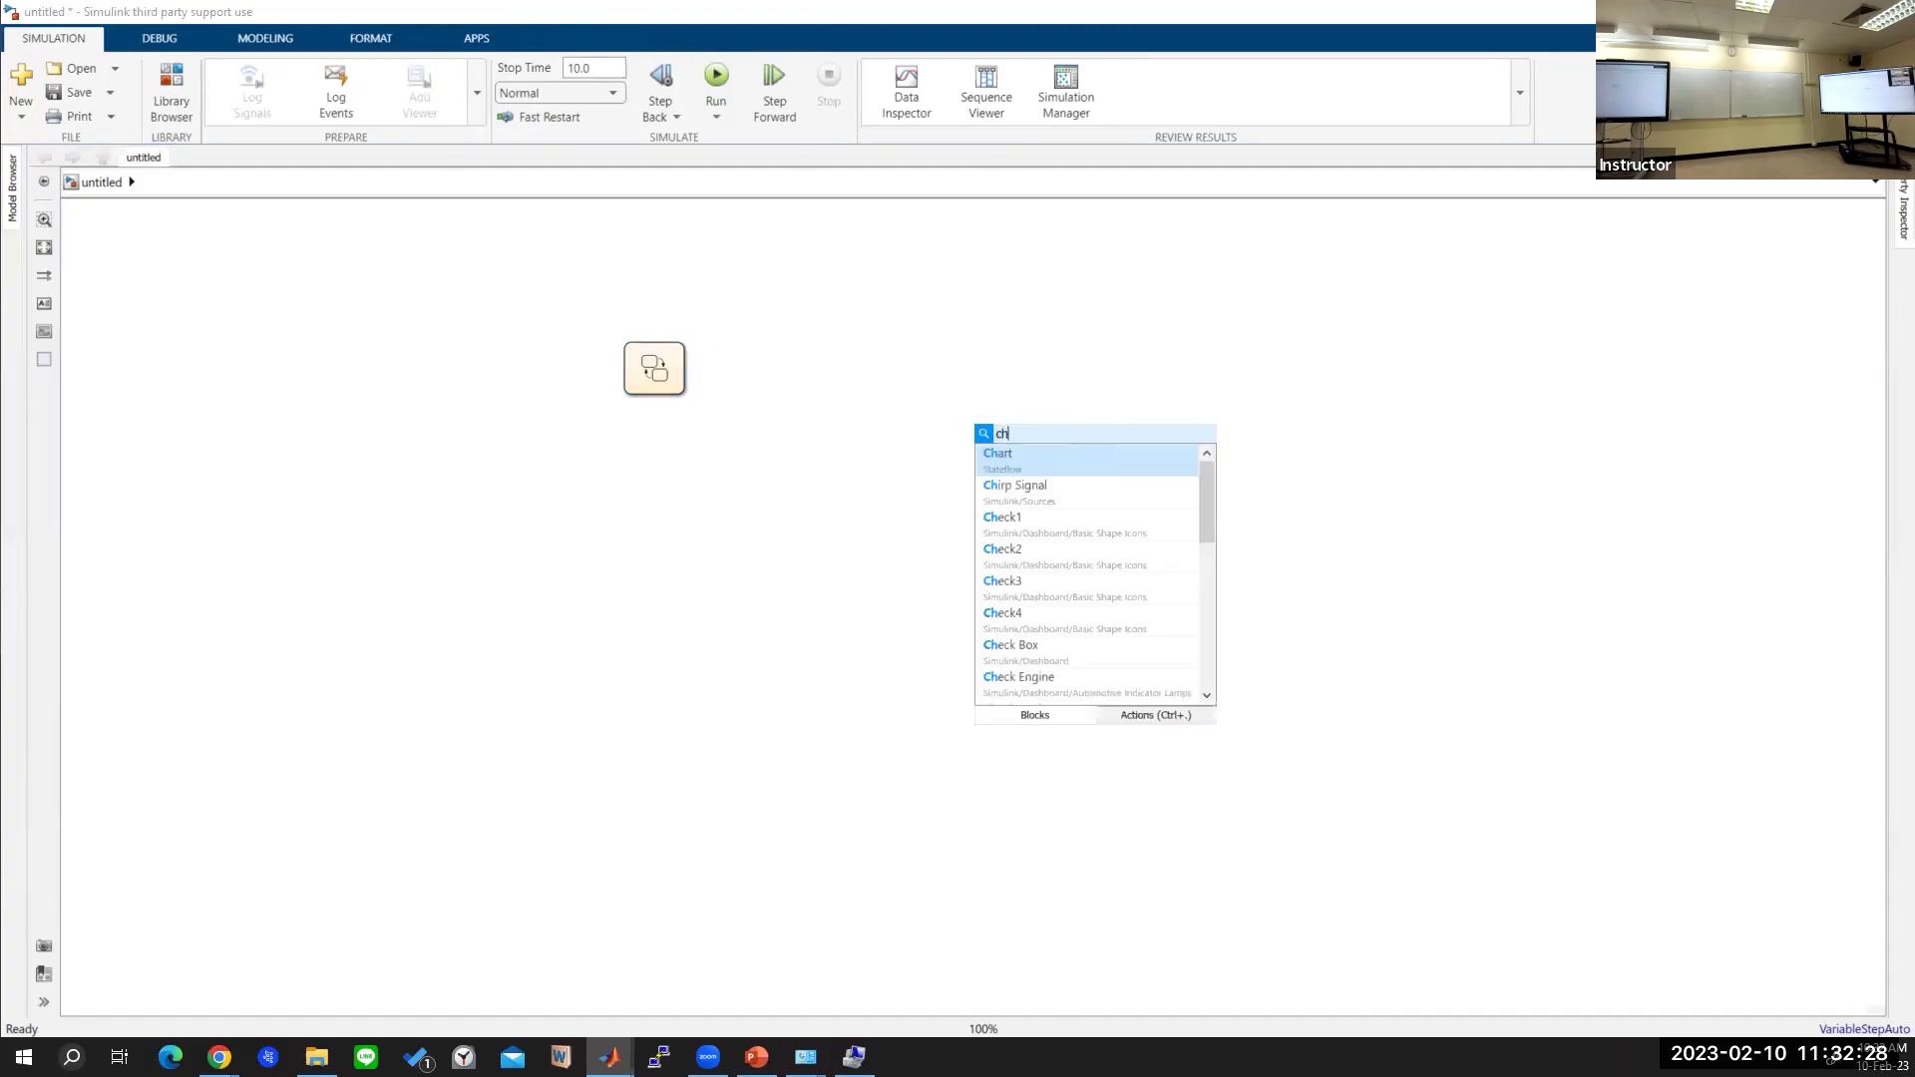
pyautogui.click(1061, 460)
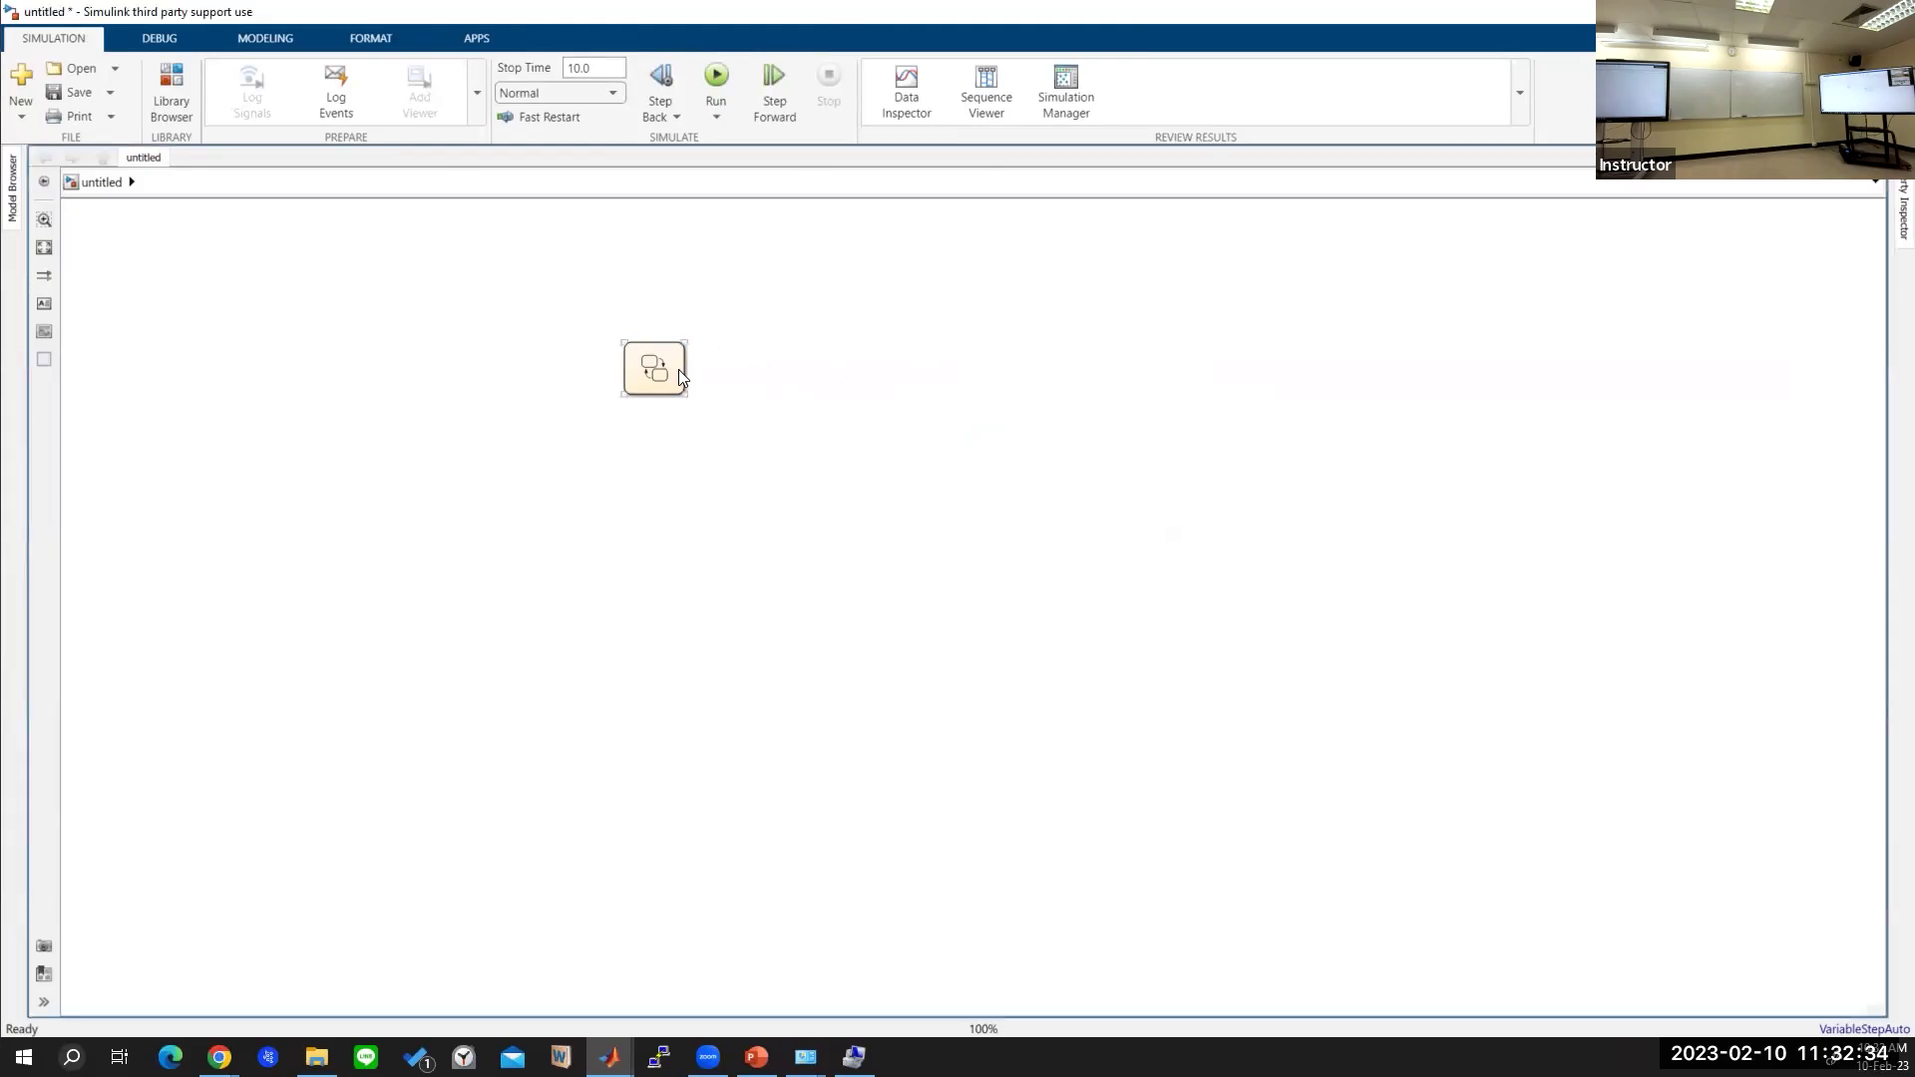
# Enlarge the Chart block to several times its size and move it nearer the middle of the canvas.
pyautogui.moveTo(684, 393); pyautogui.dragTo(1154, 670)
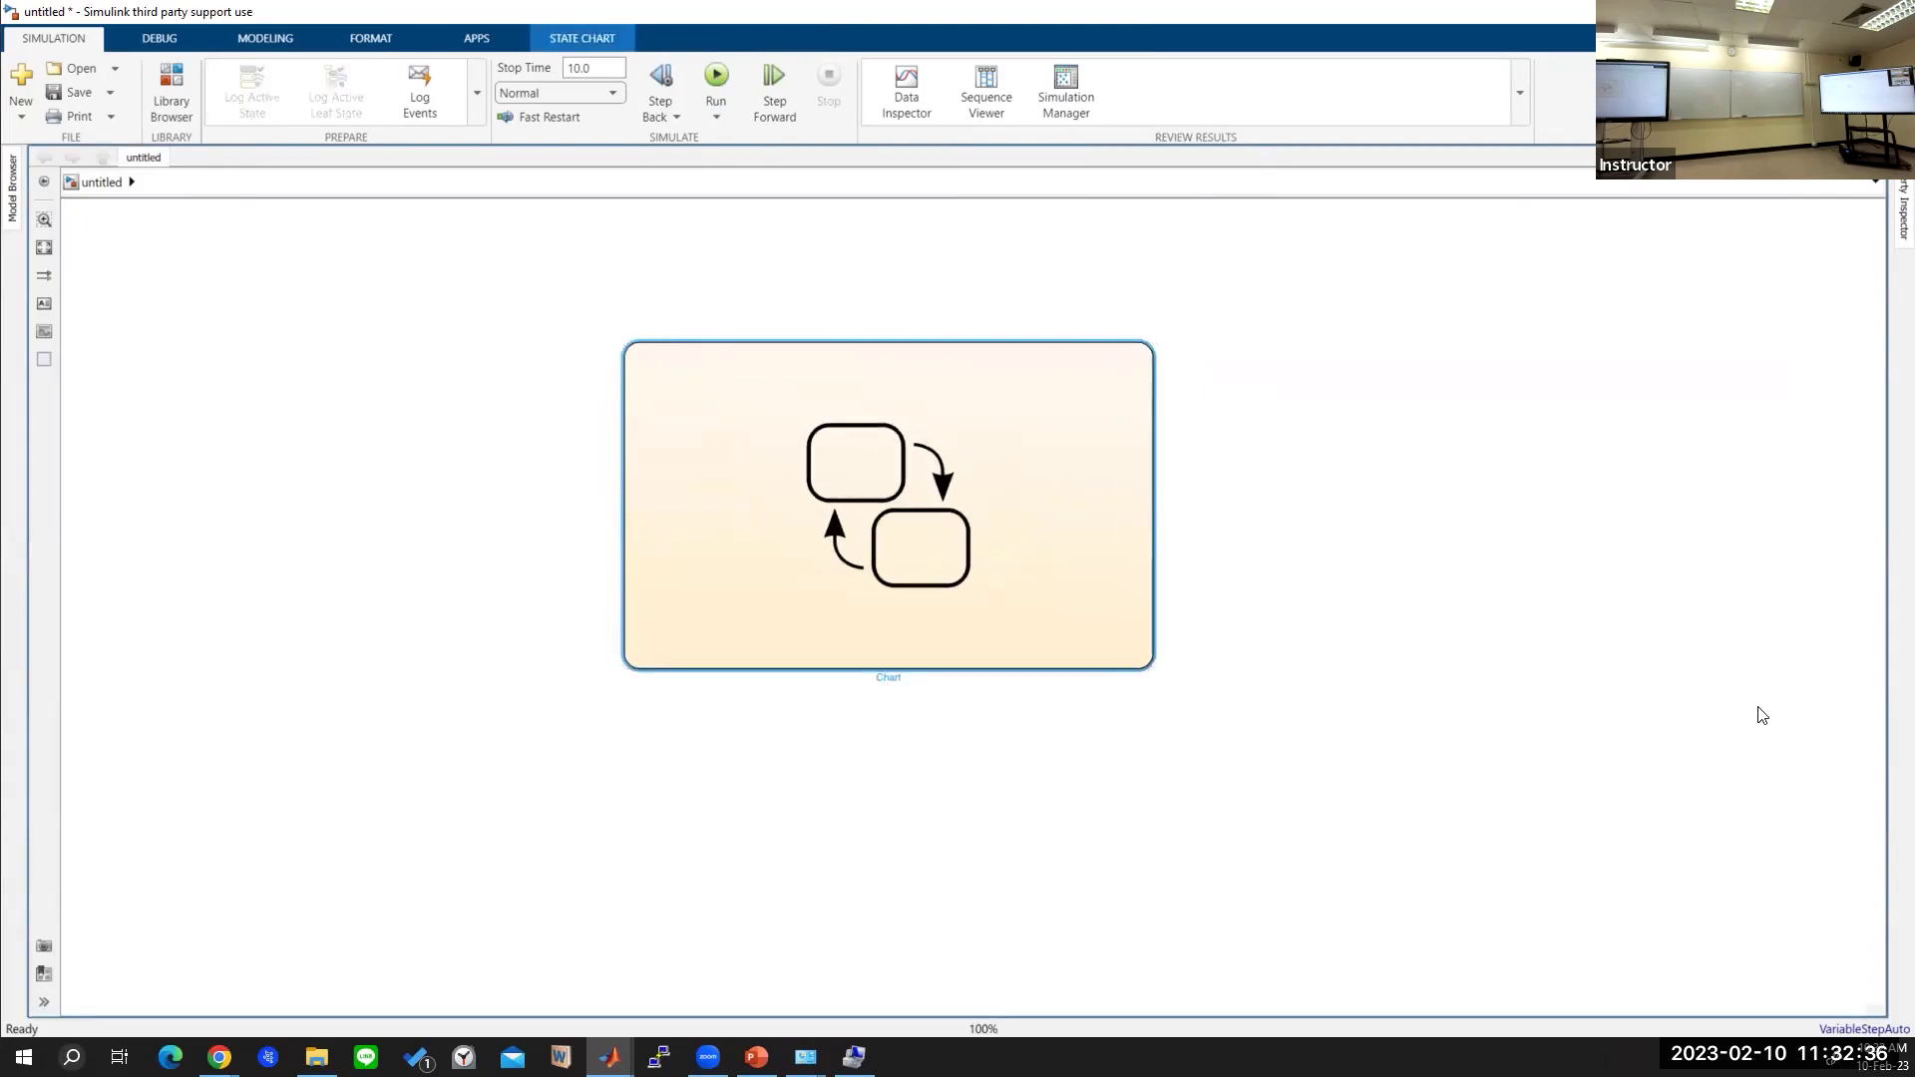
pyautogui.moveTo(985, 488); pyautogui.dragTo(1073, 470)
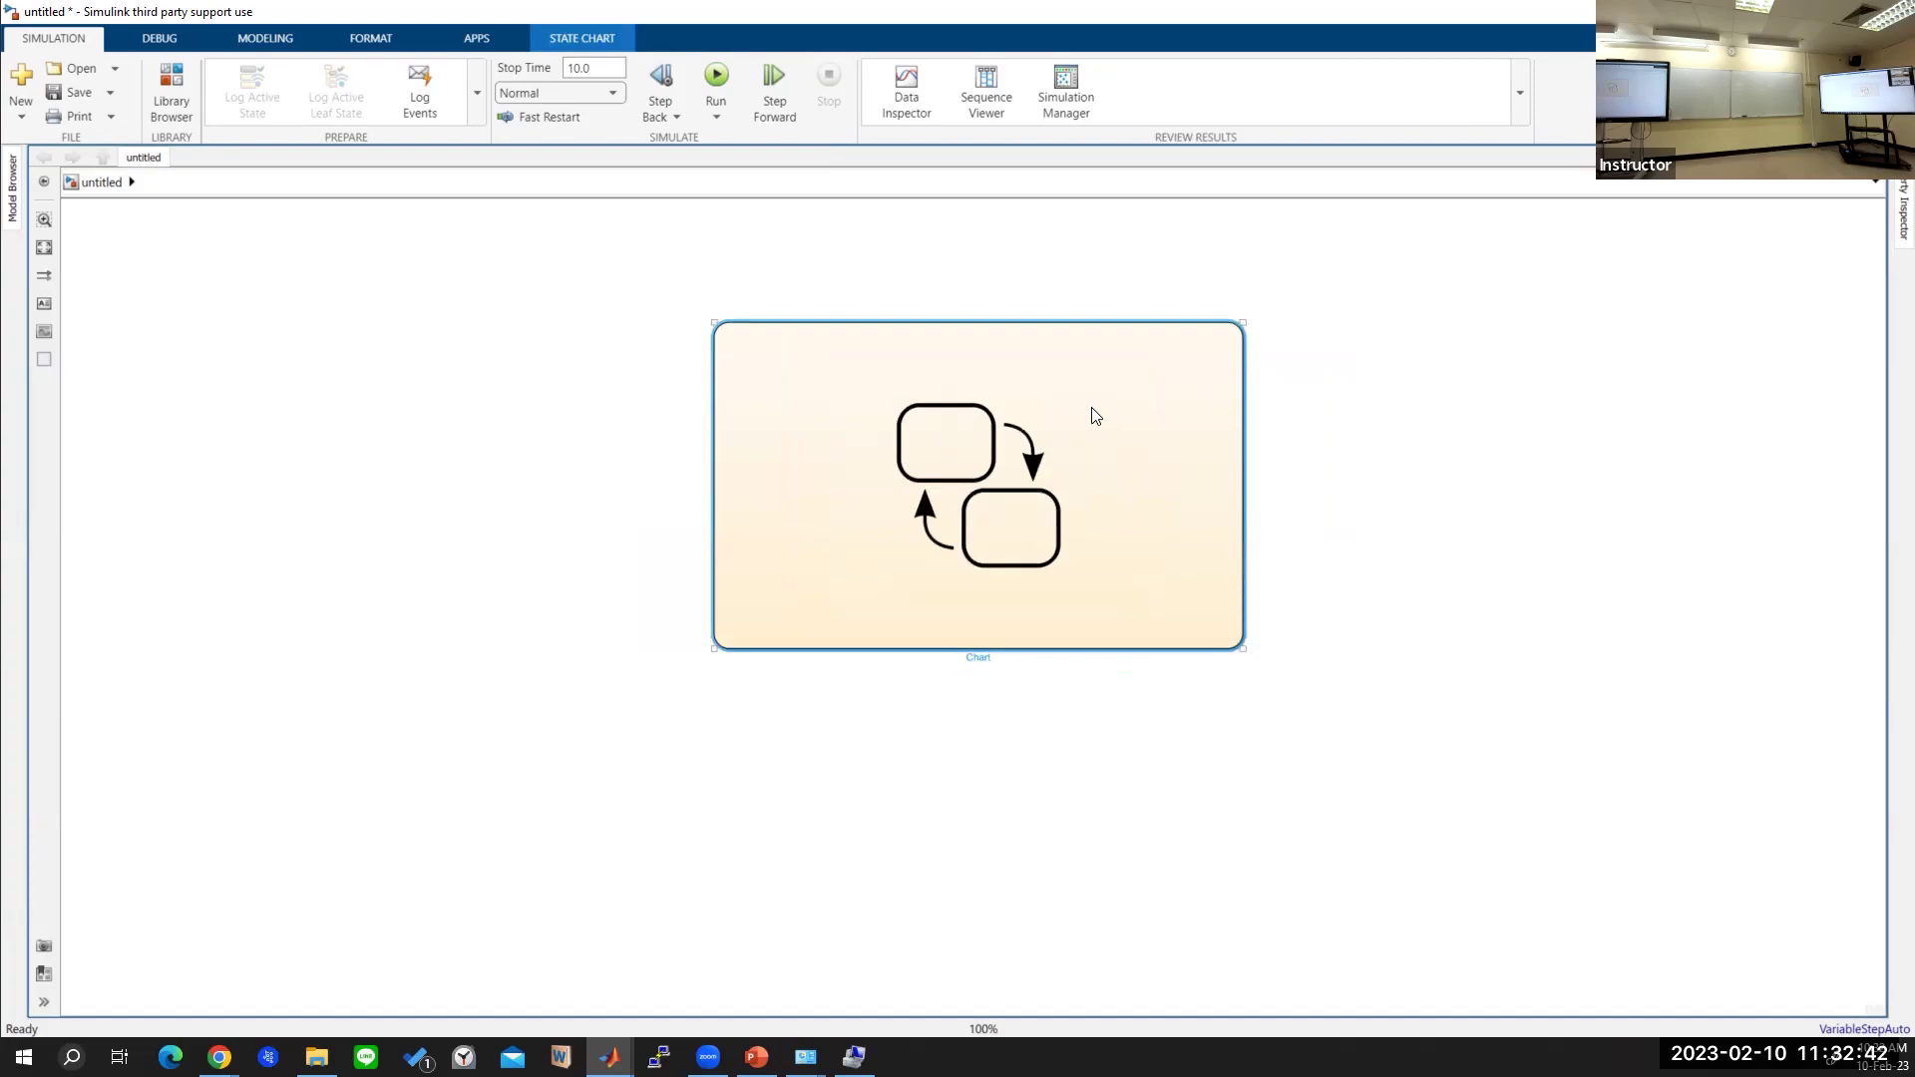
pyautogui.click(1009, 666)
pyautogui.click(970, 662)
pyautogui.click(1167, 314)
pyautogui.click(981, 309)
pyautogui.click(1388, 427)
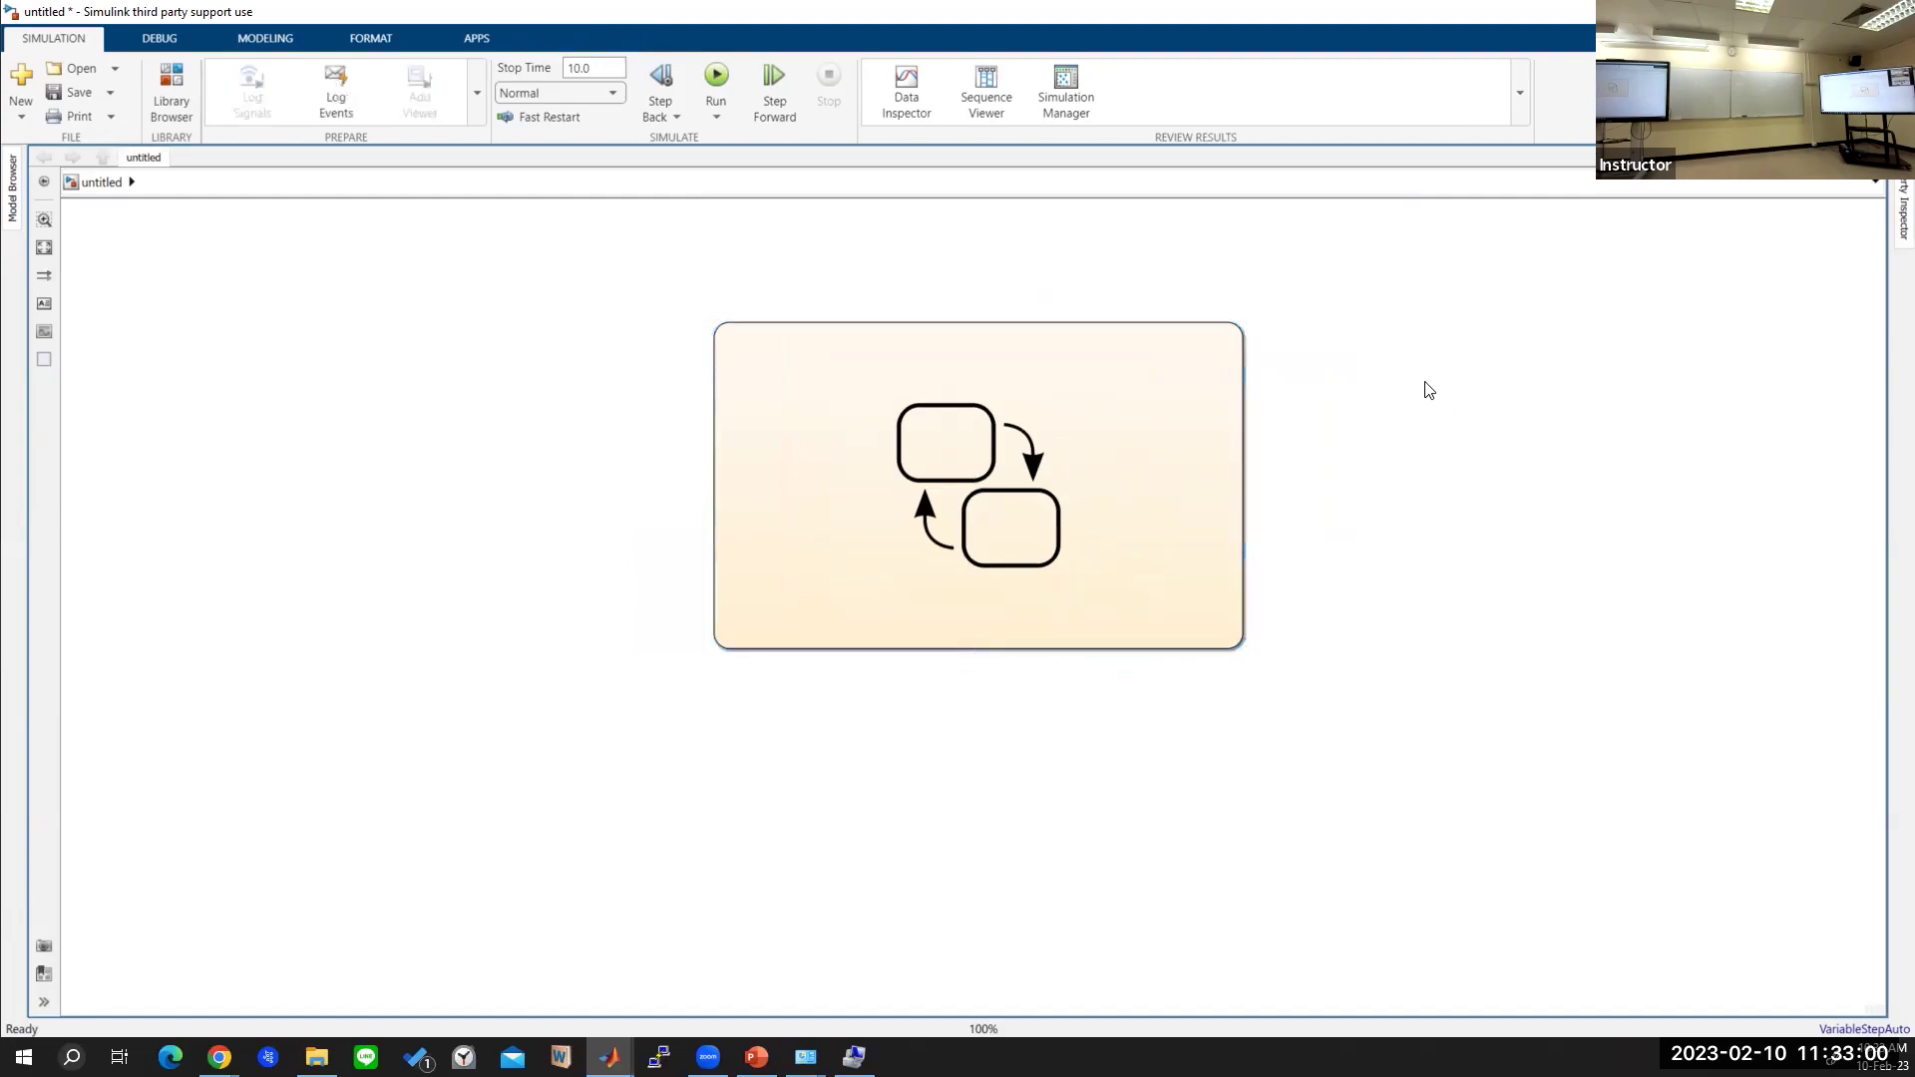
# Show the block name beneath the Chart block and nudge the block slightly sideways.
pyautogui.click(1015, 381)
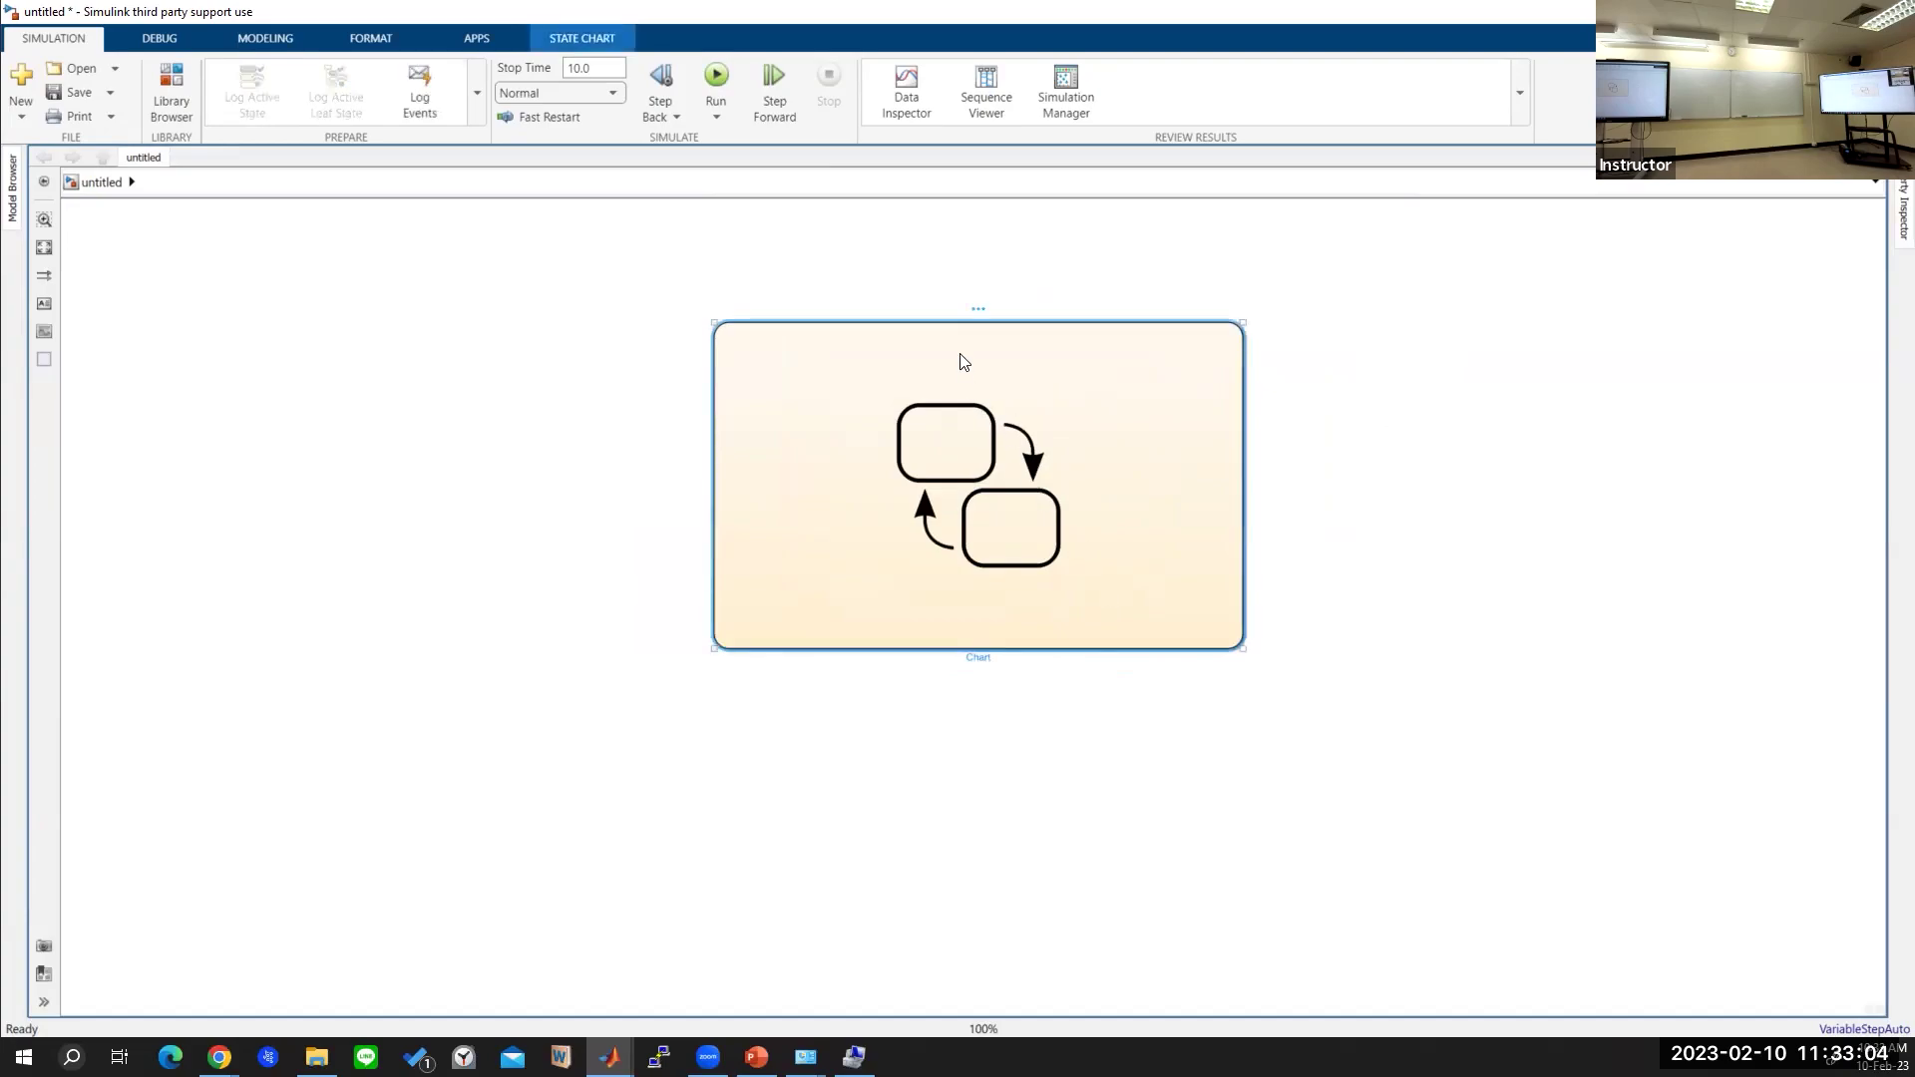
pyautogui.moveTo(978, 308)
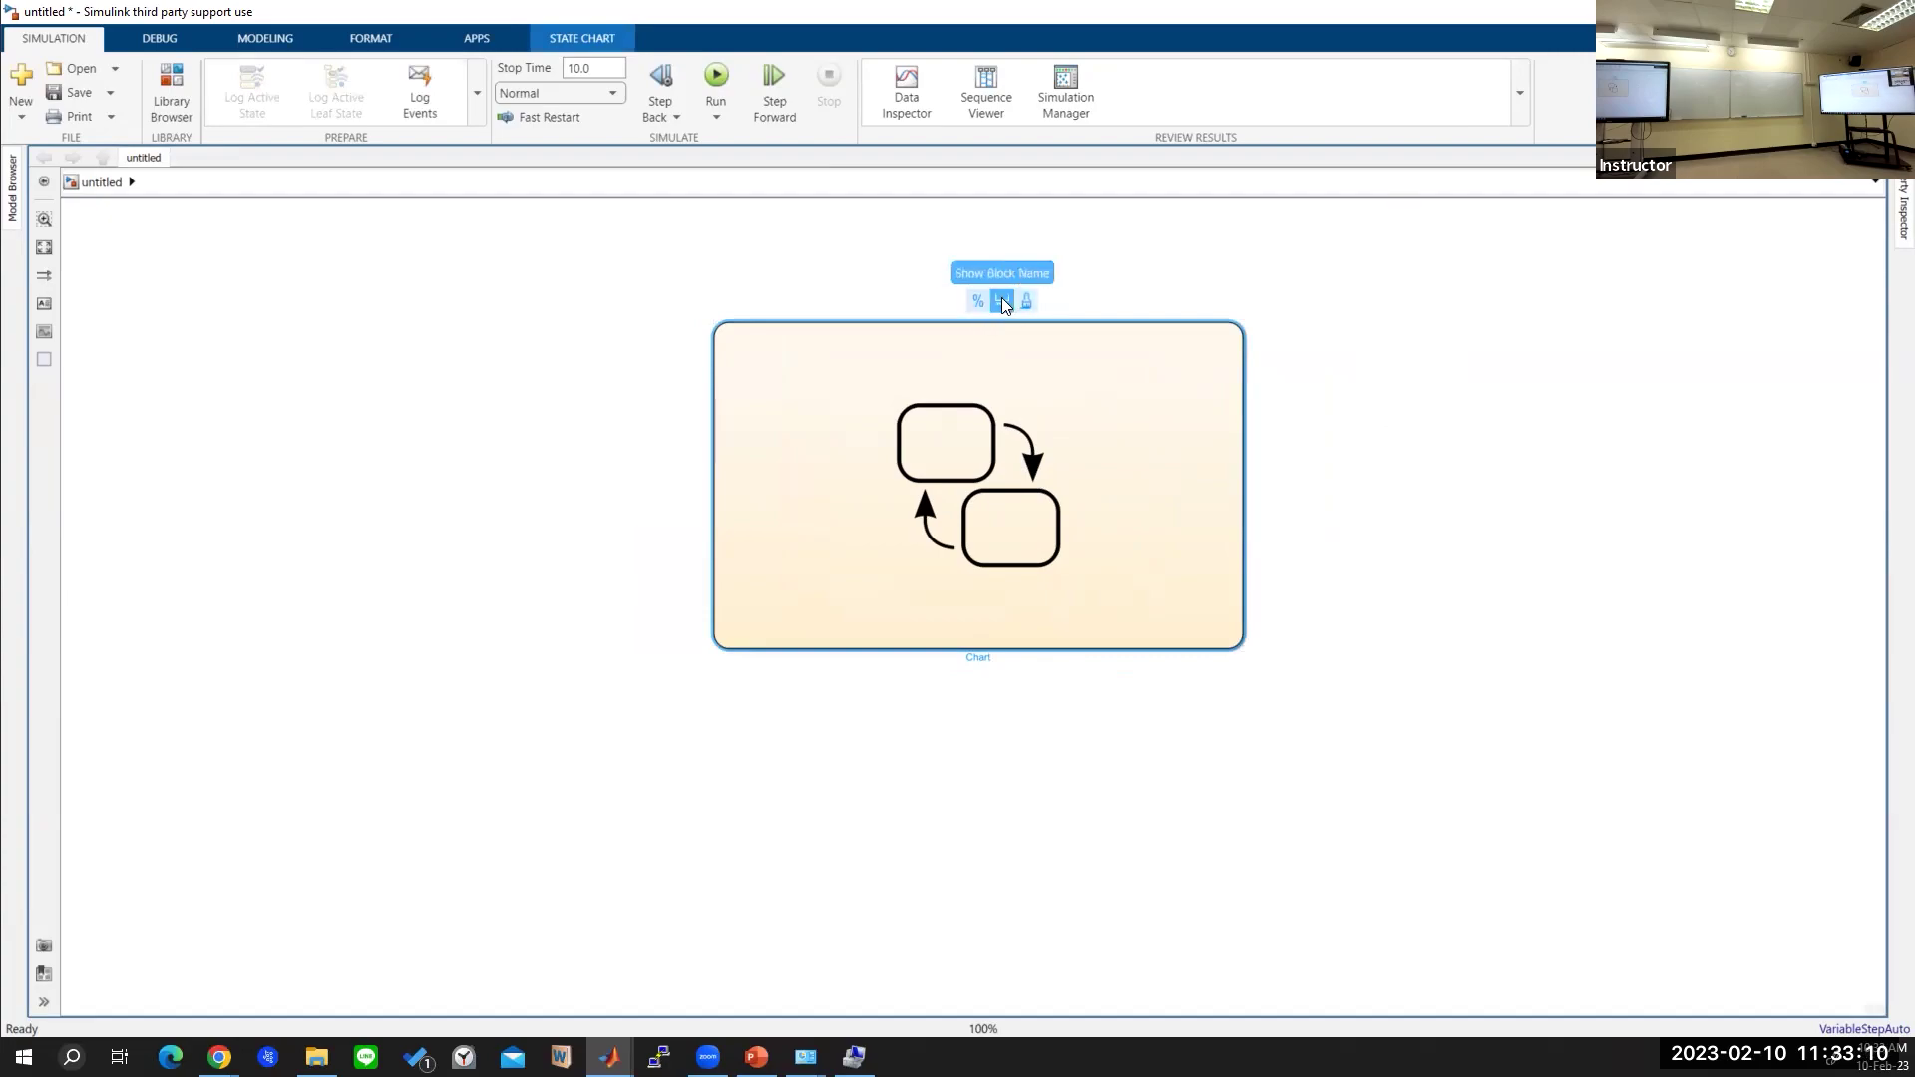
pyautogui.click(1380, 308)
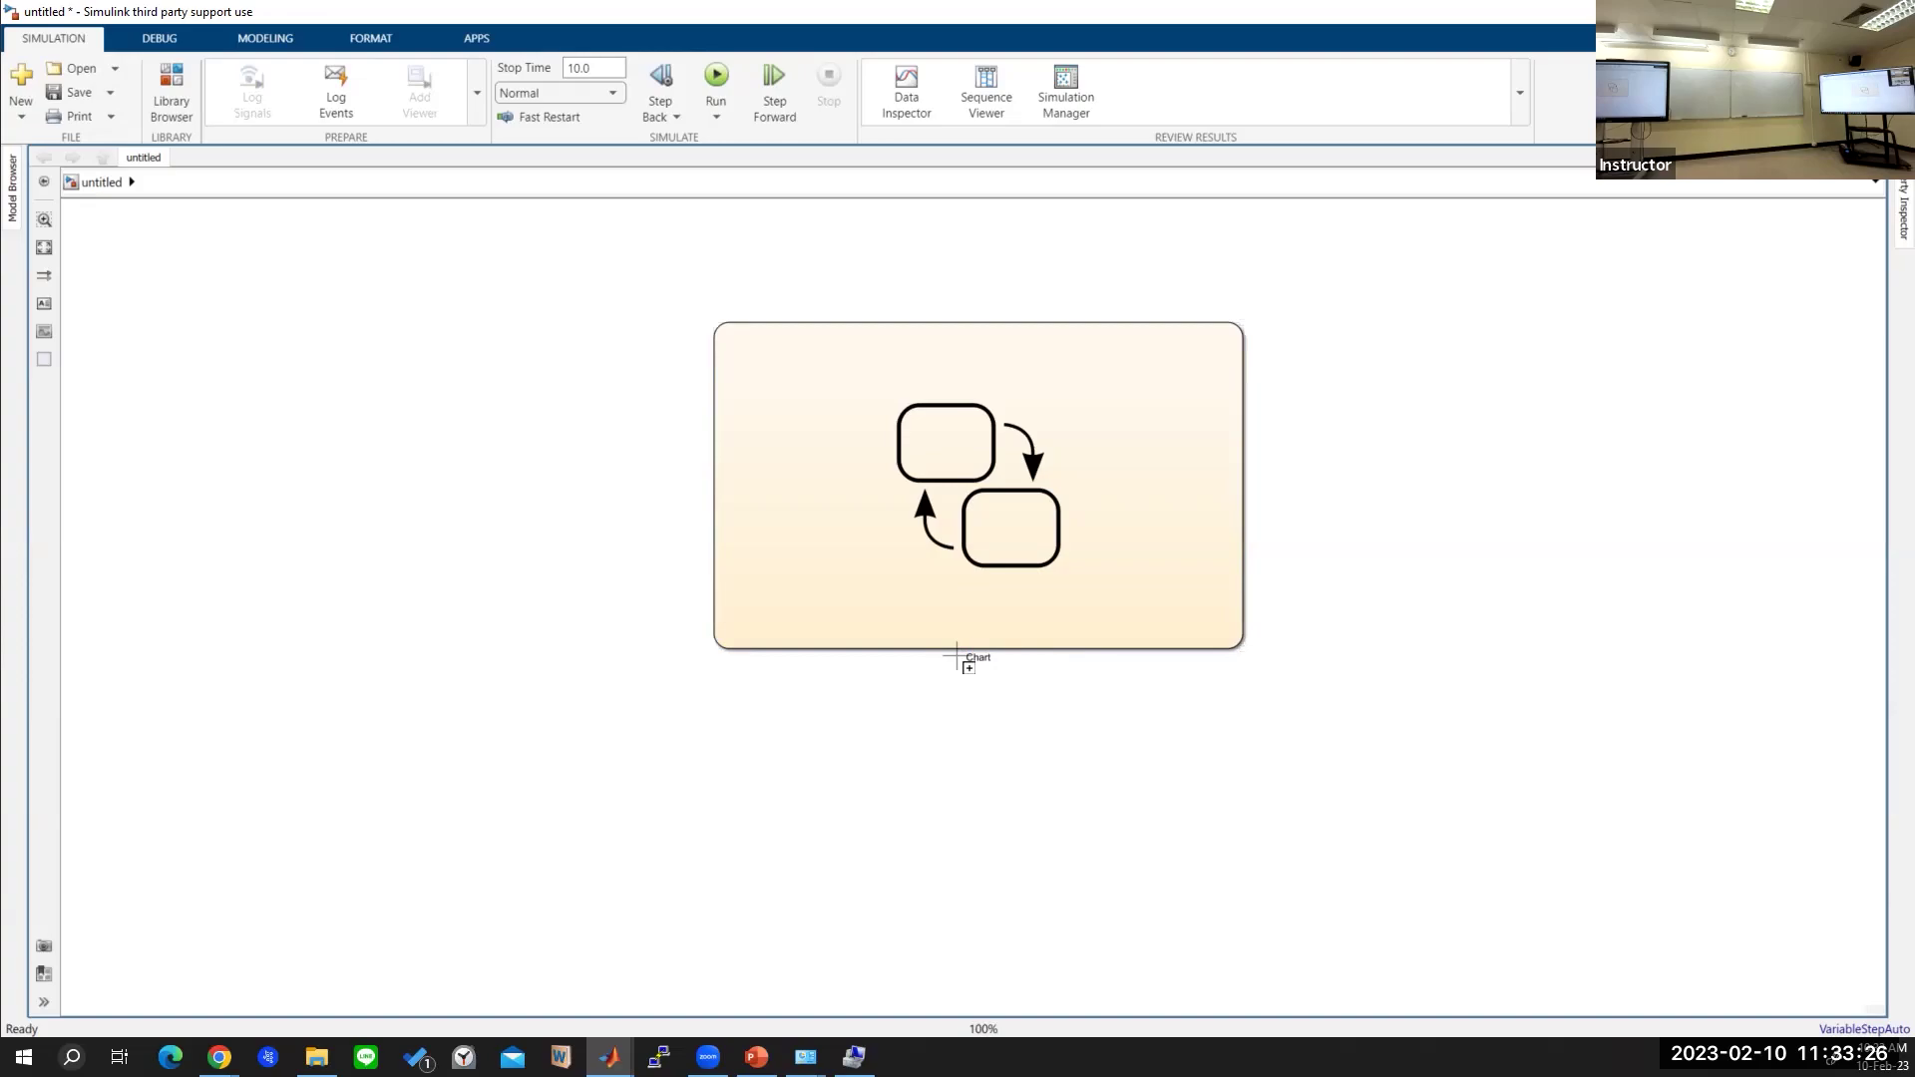
pyautogui.click(963, 666)
pyautogui.moveTo(990, 513)
pyautogui.mouseDown()
pyautogui.moveTo(1043, 510)
pyautogui.moveTo(999, 513)
pyautogui.mouseUp()
pyautogui.click(1375, 491)
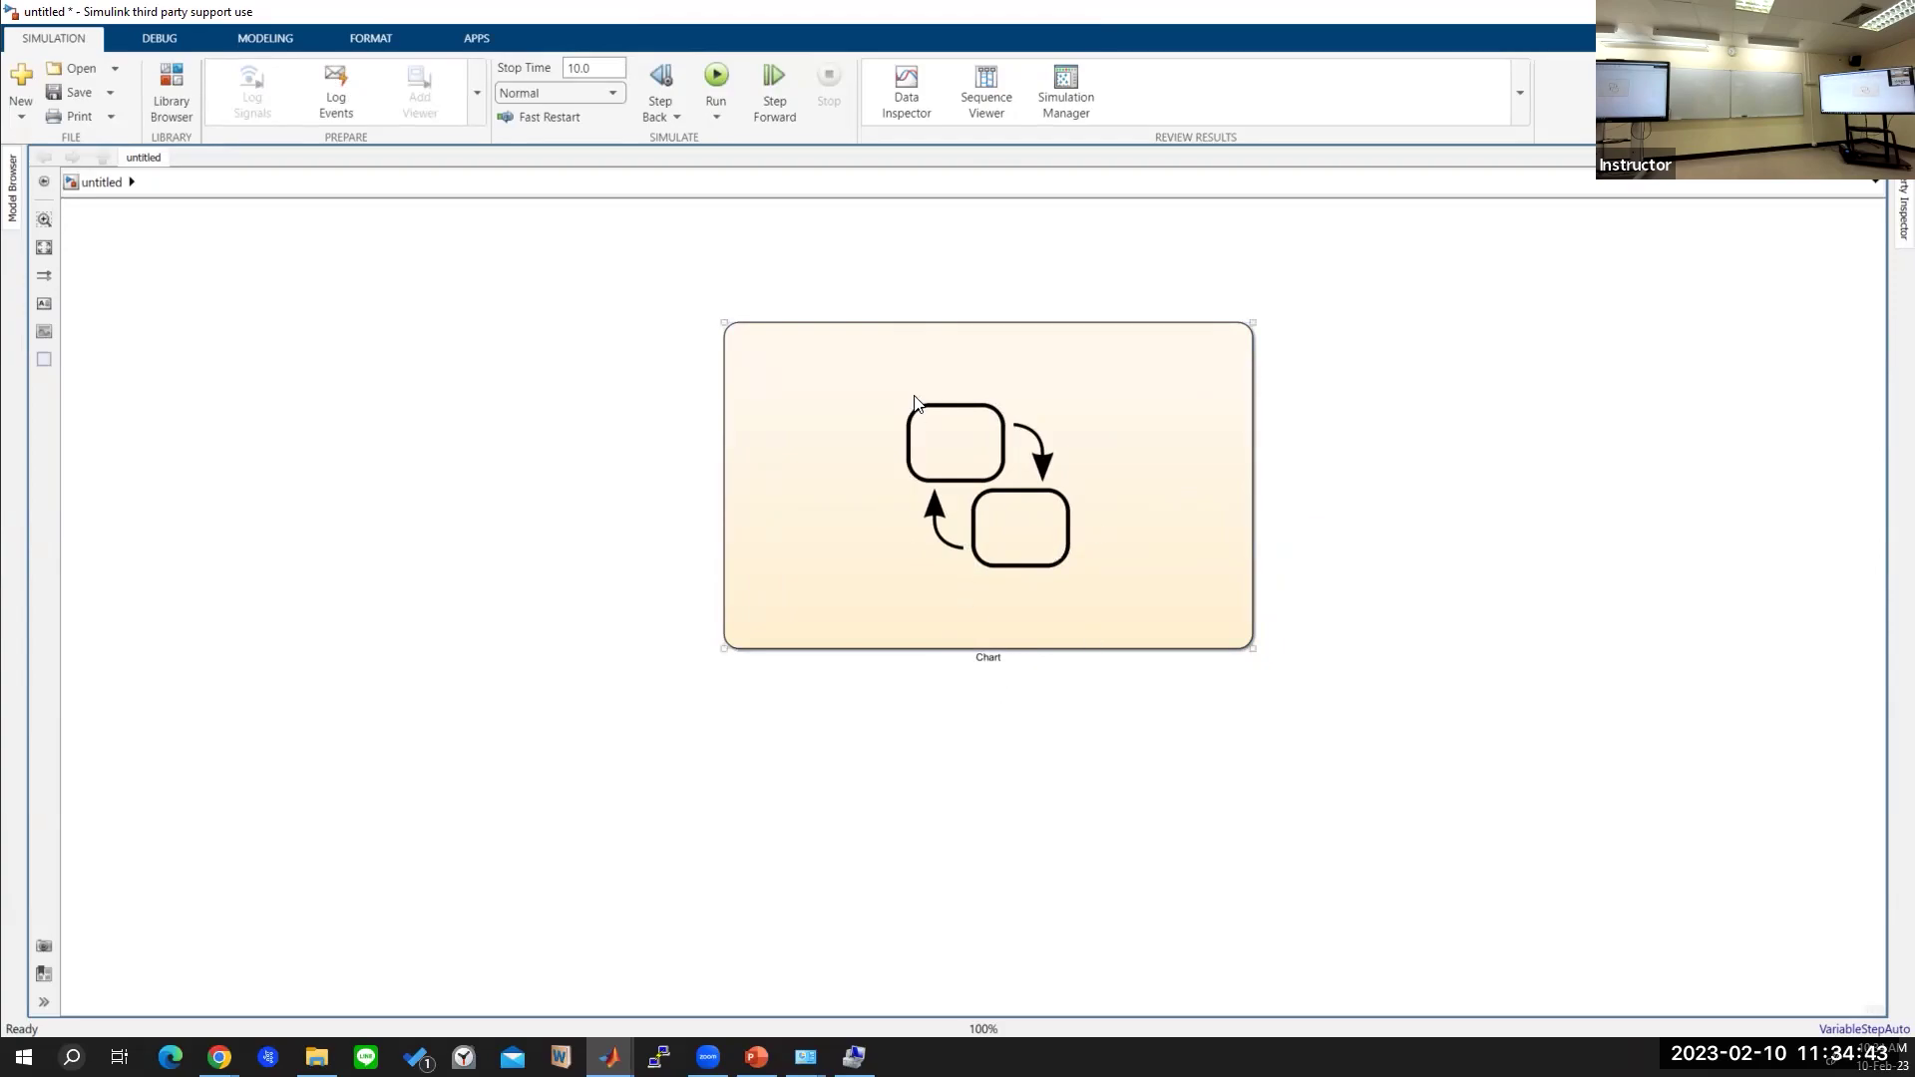
# Open the Chart block and place one large state with a default transition in its canvas.
pyautogui.click(975, 499)
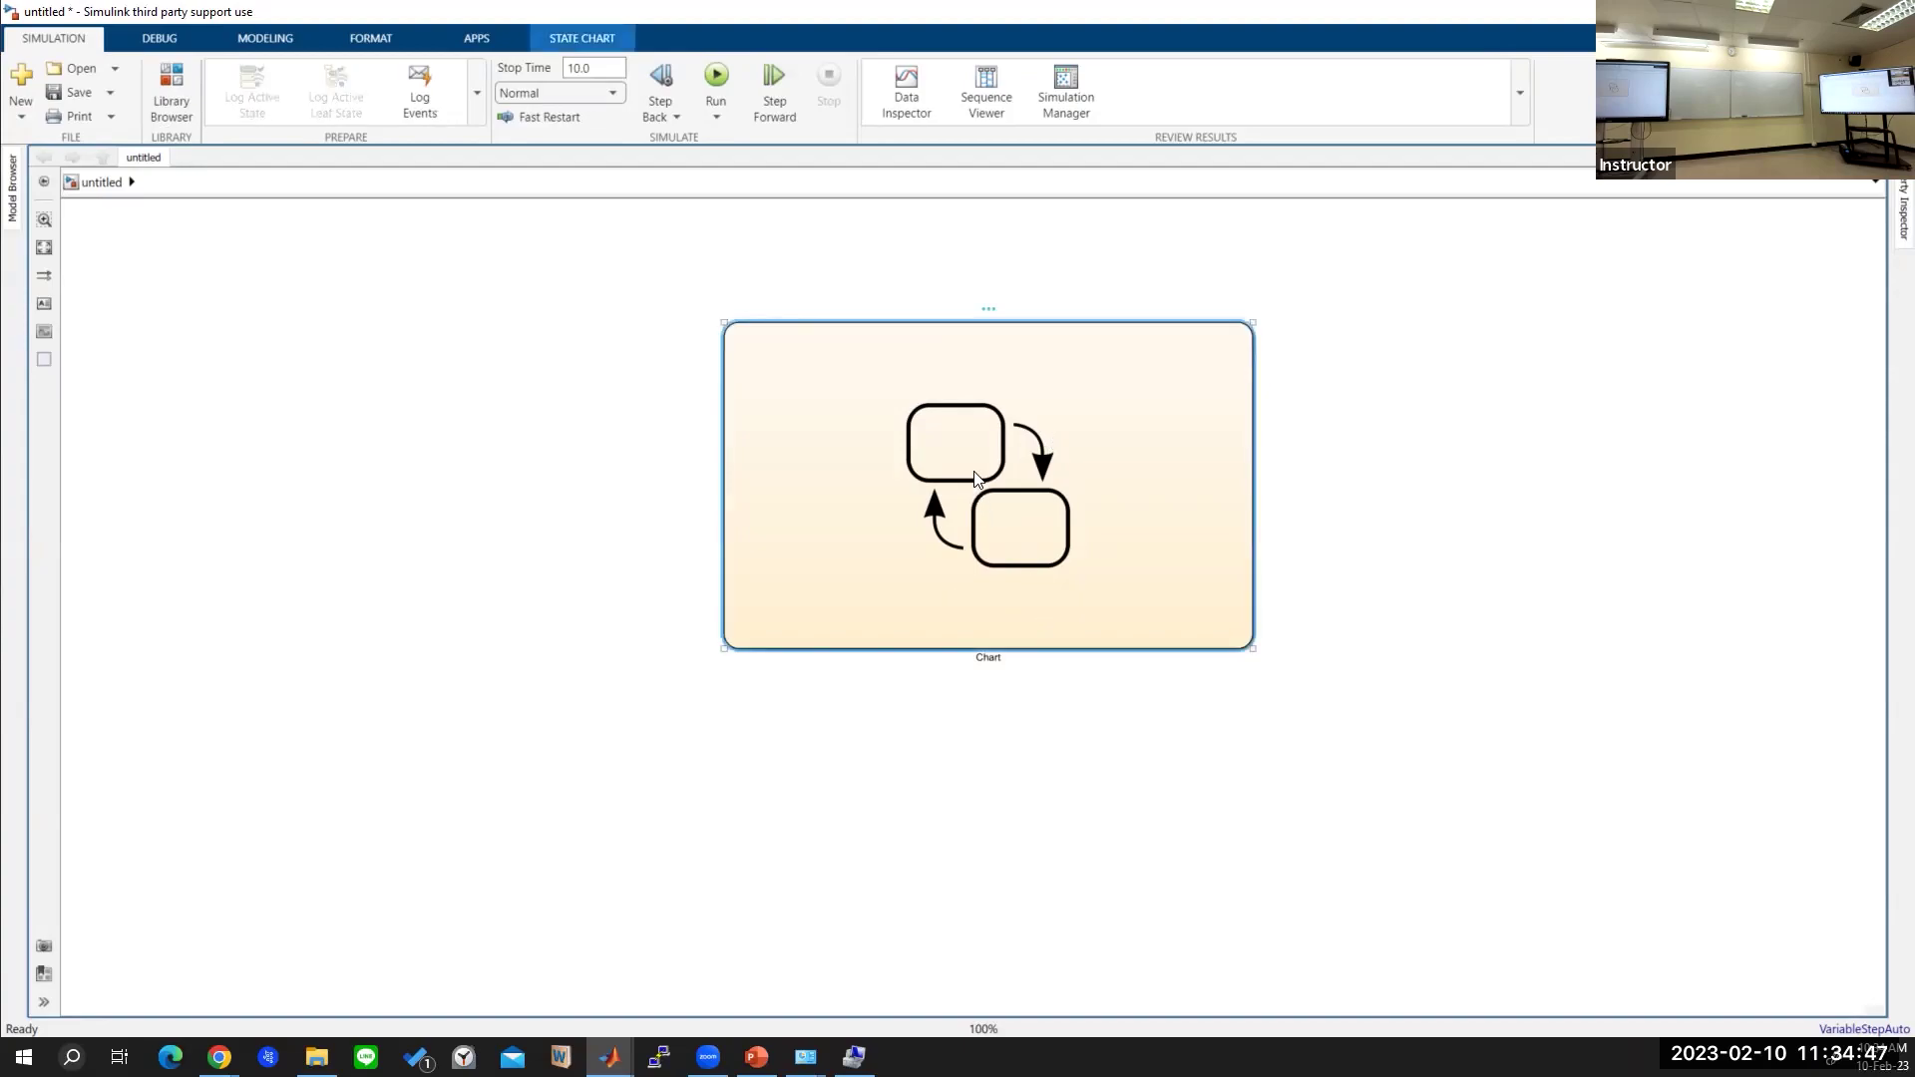
pyautogui.doubleClick(975, 478)
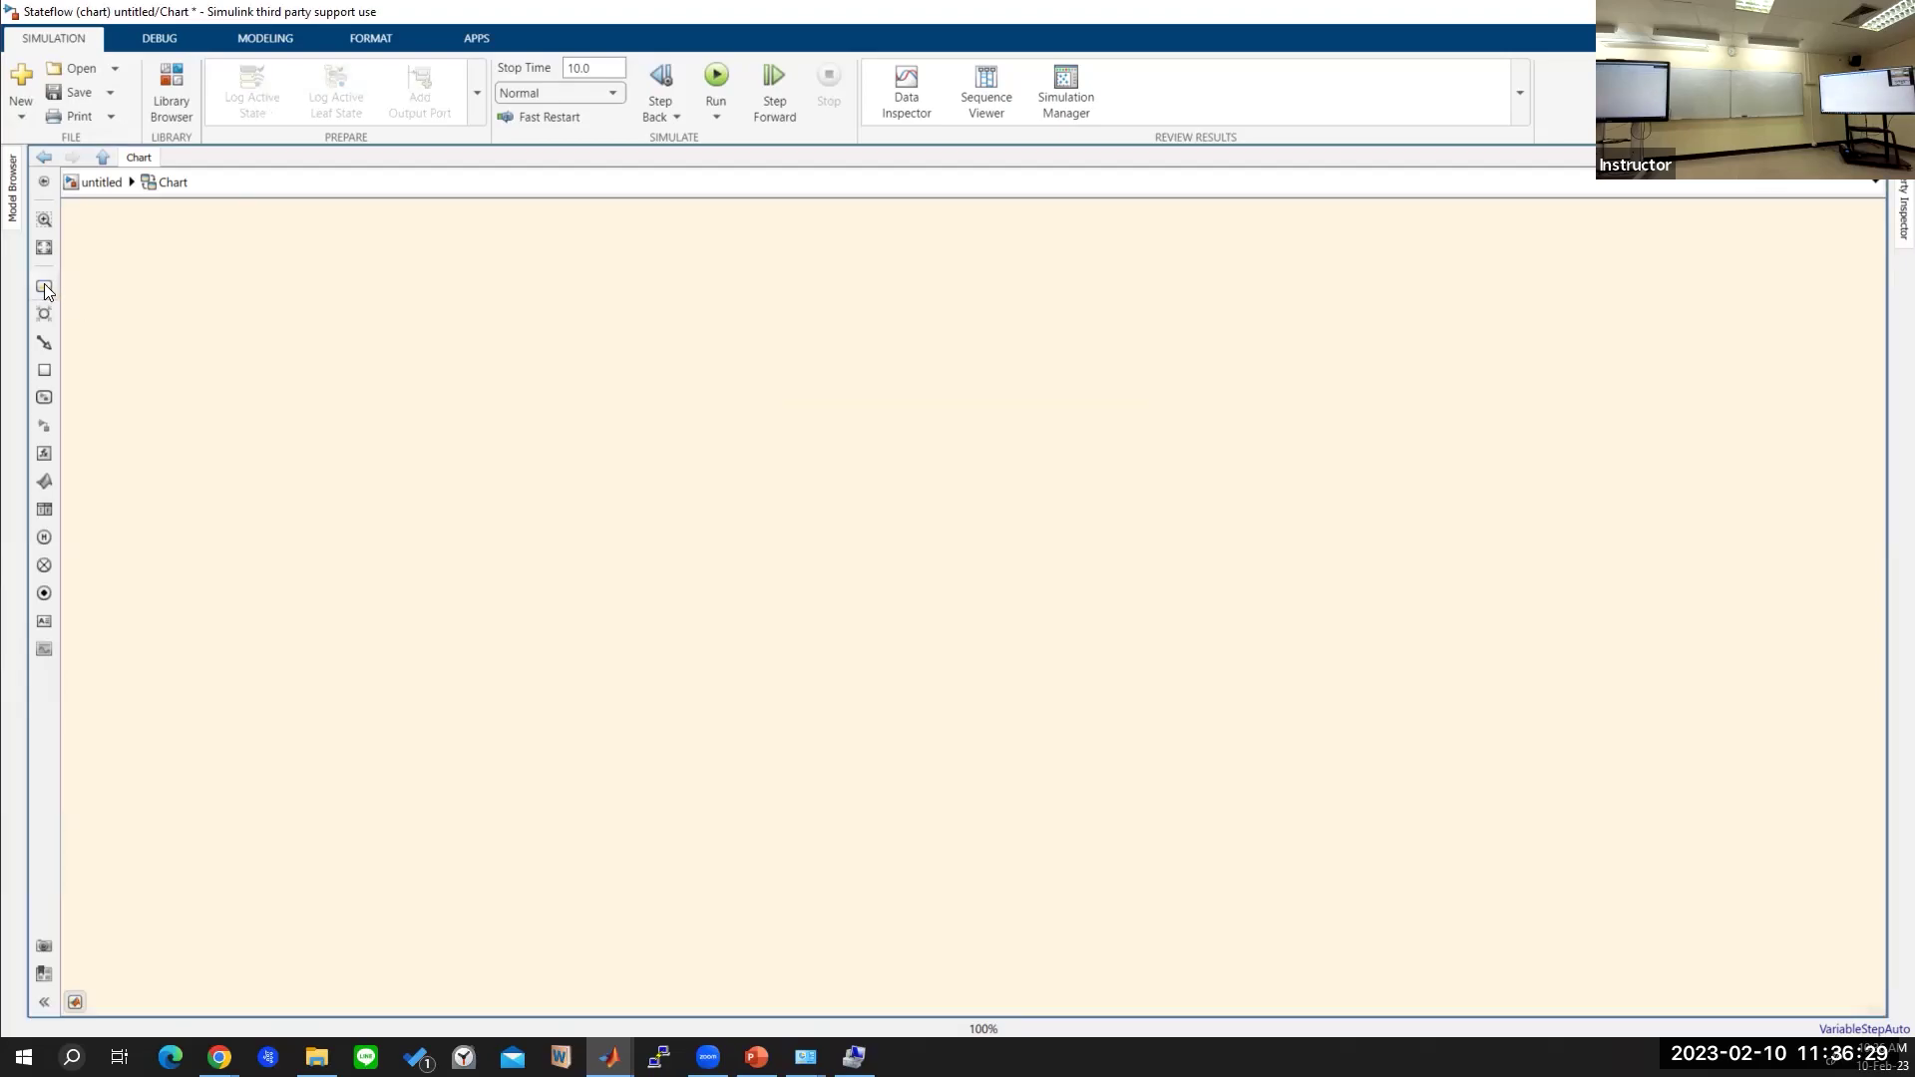
pyautogui.moveTo(43, 286); pyautogui.dragTo(1149, 693)
pyautogui.click(799, 496)
pyautogui.click(983, 382)
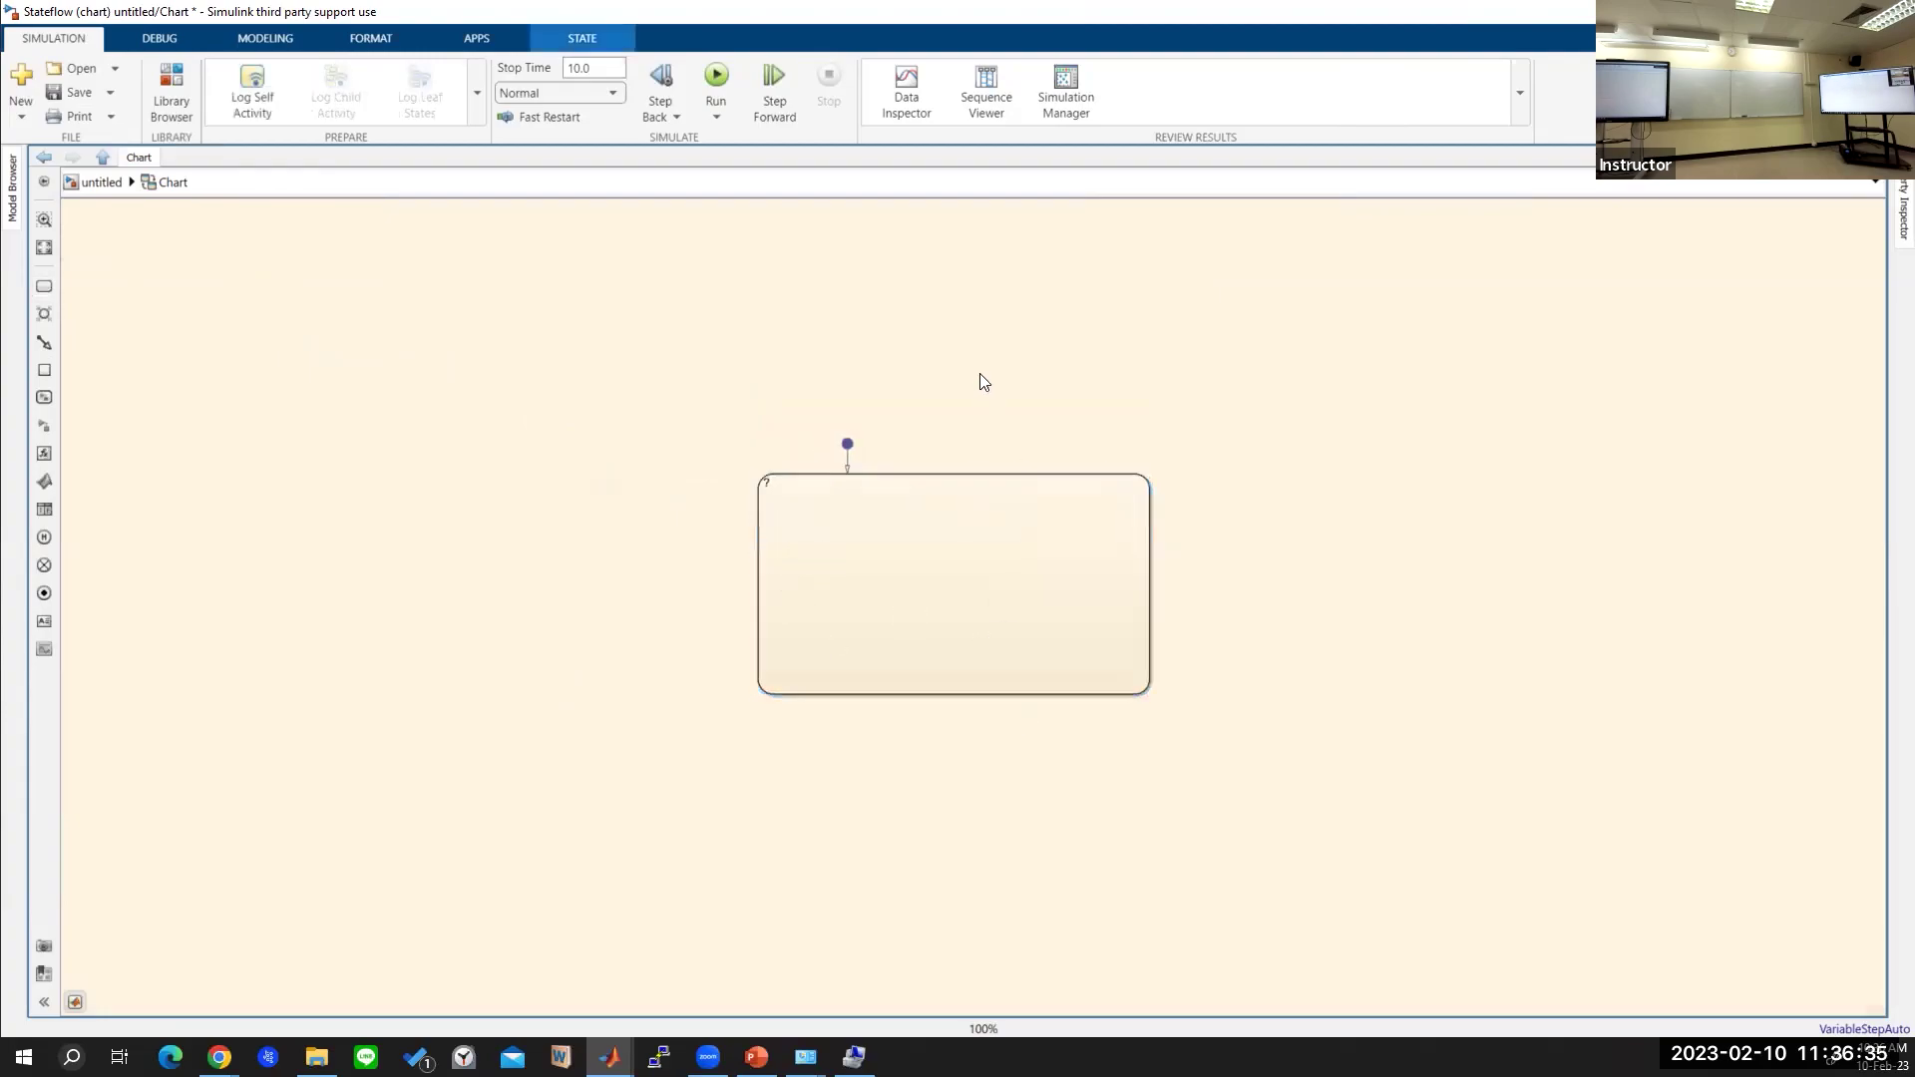
# Name the large state CONTROLLER.
pyautogui.click(838, 526)
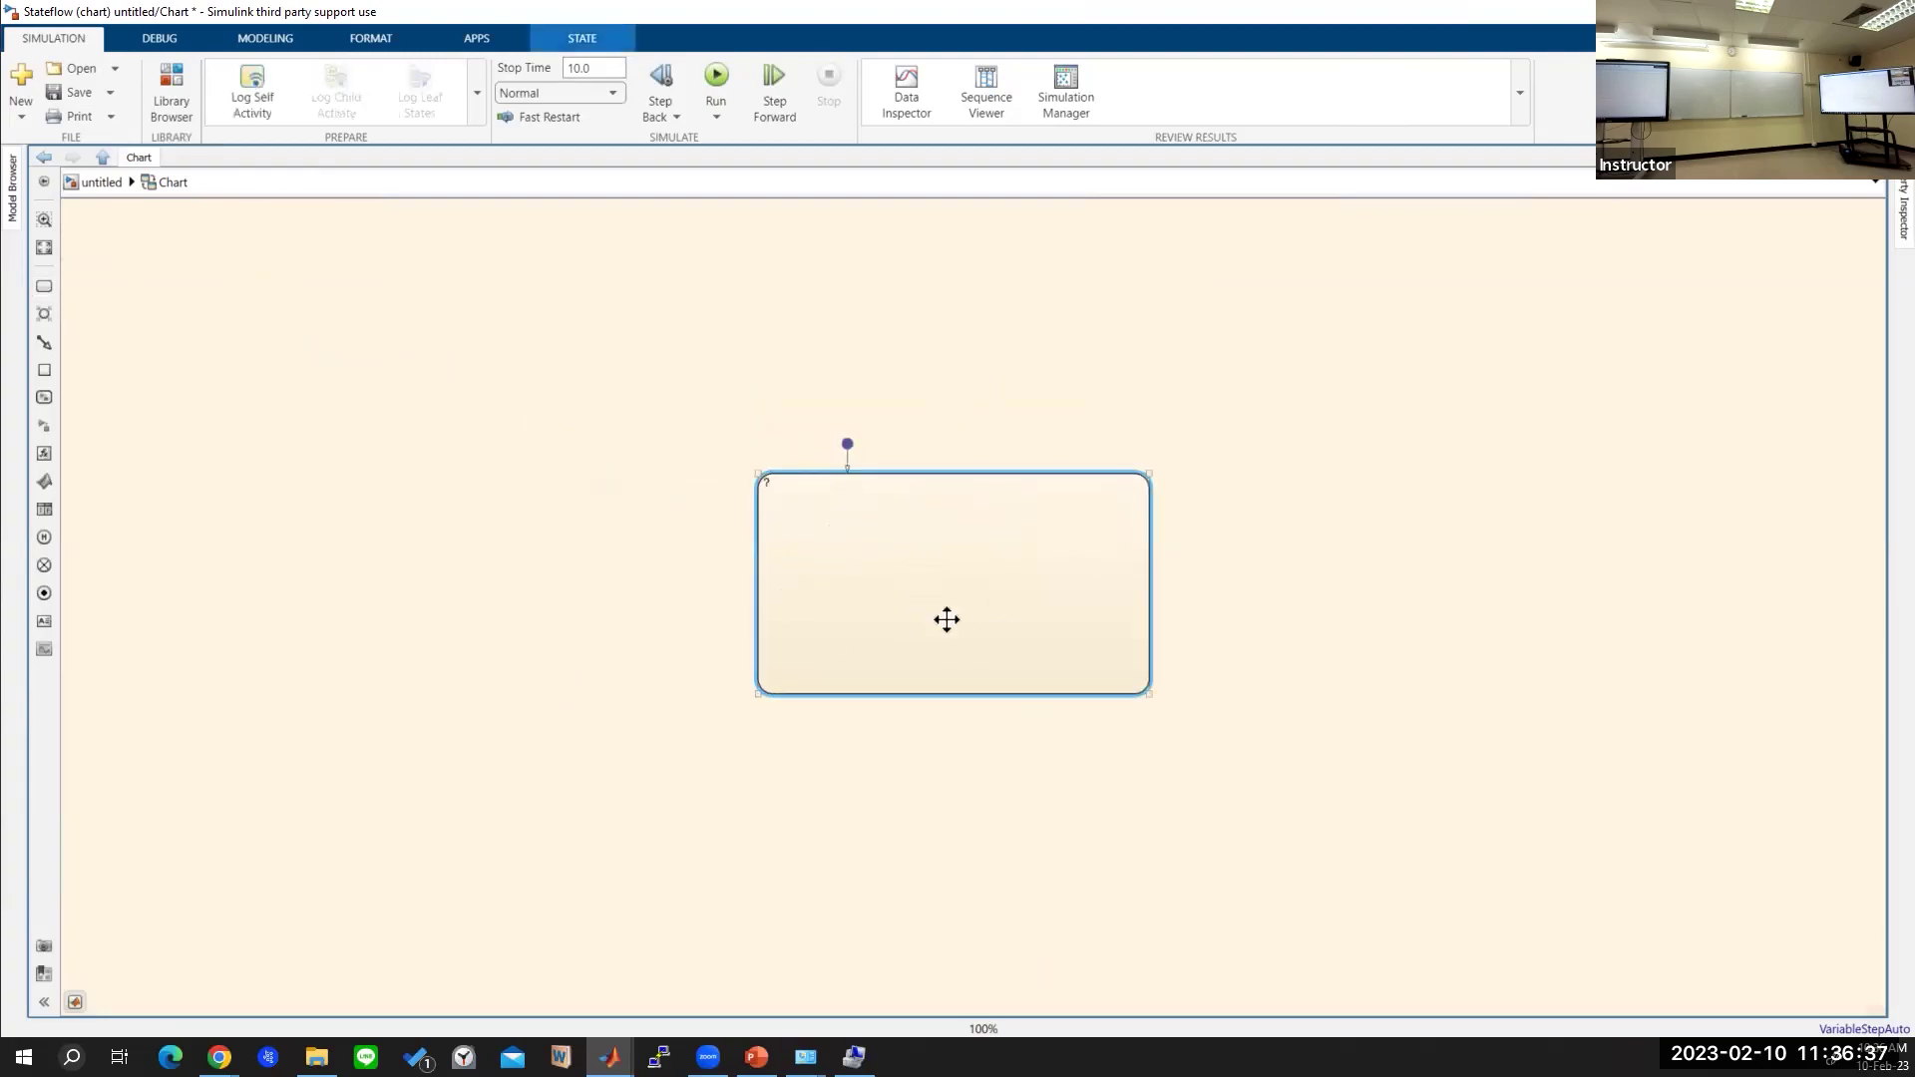
pyautogui.click(770, 482)
pyautogui.write('CONTROLLER')
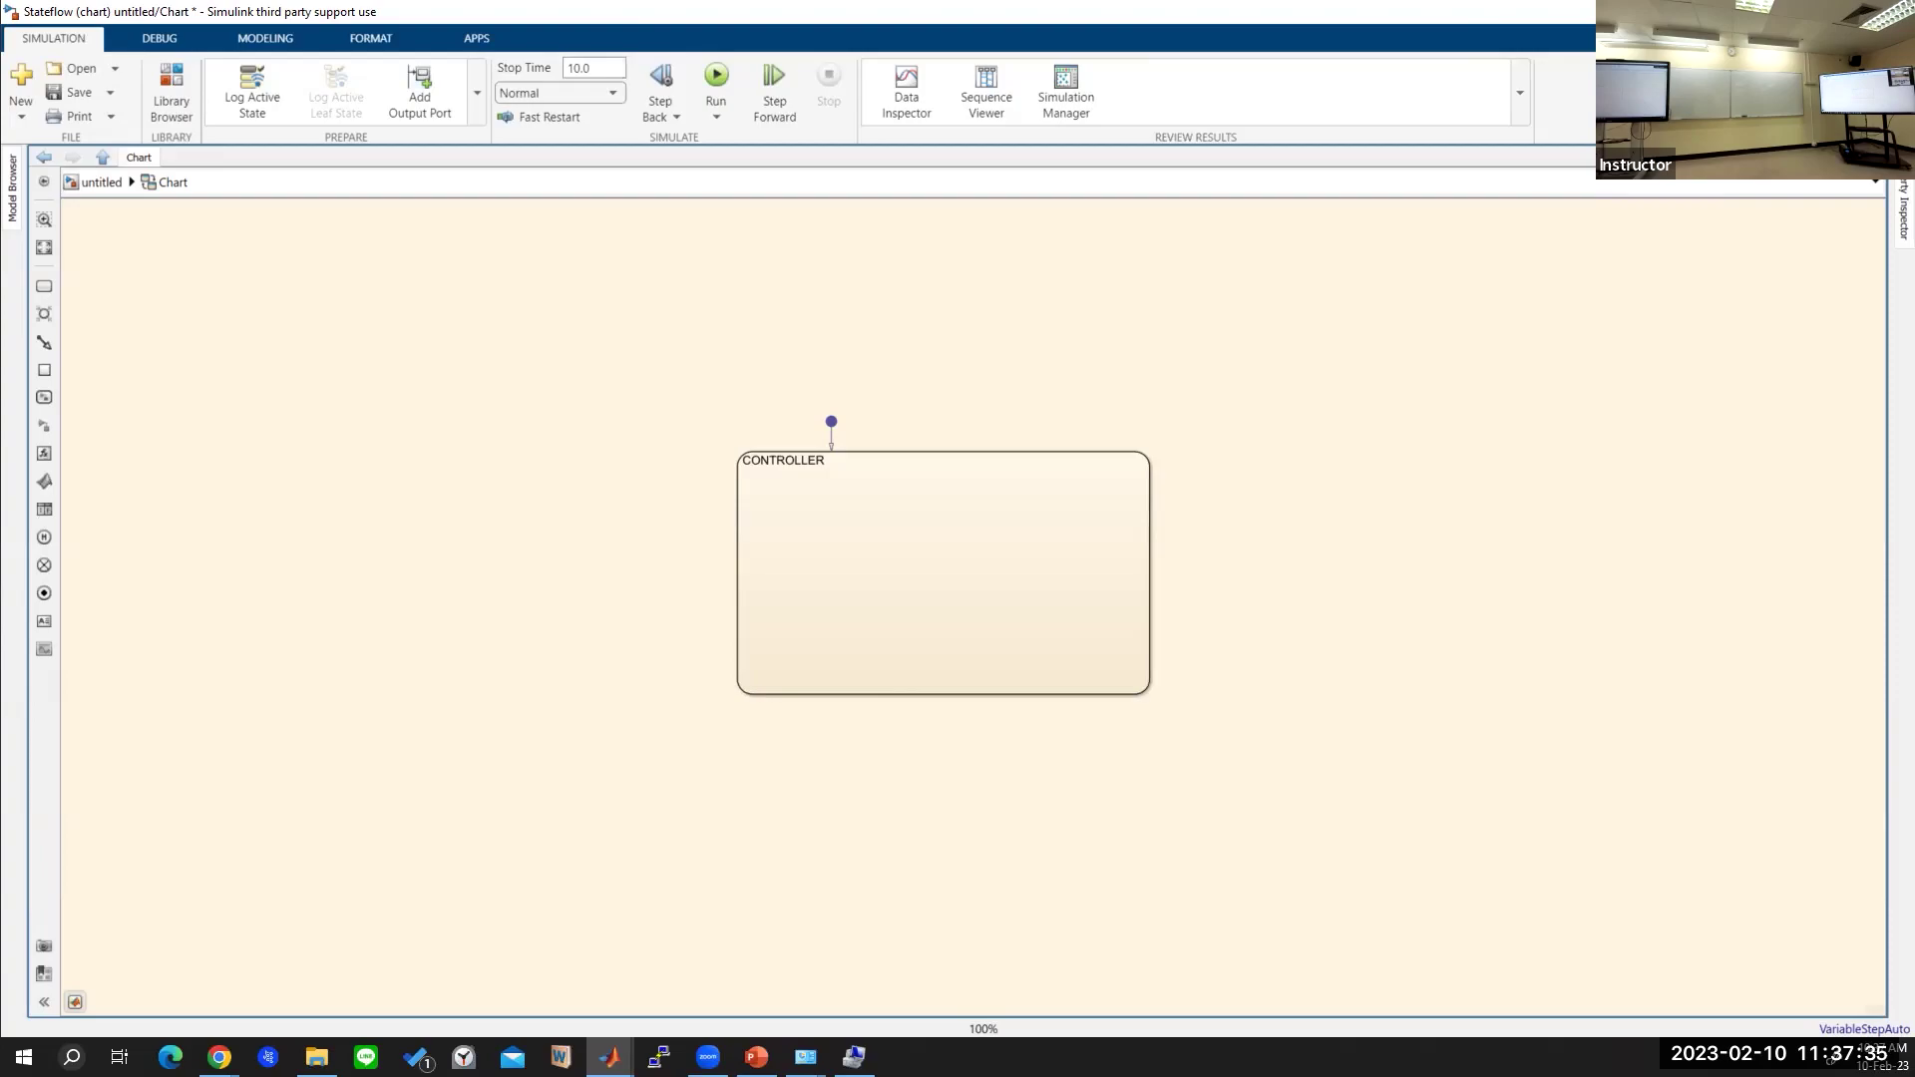
# Add two small substates inside the CONTROLLER state, one directly below the other.
pyautogui.click(45, 289)
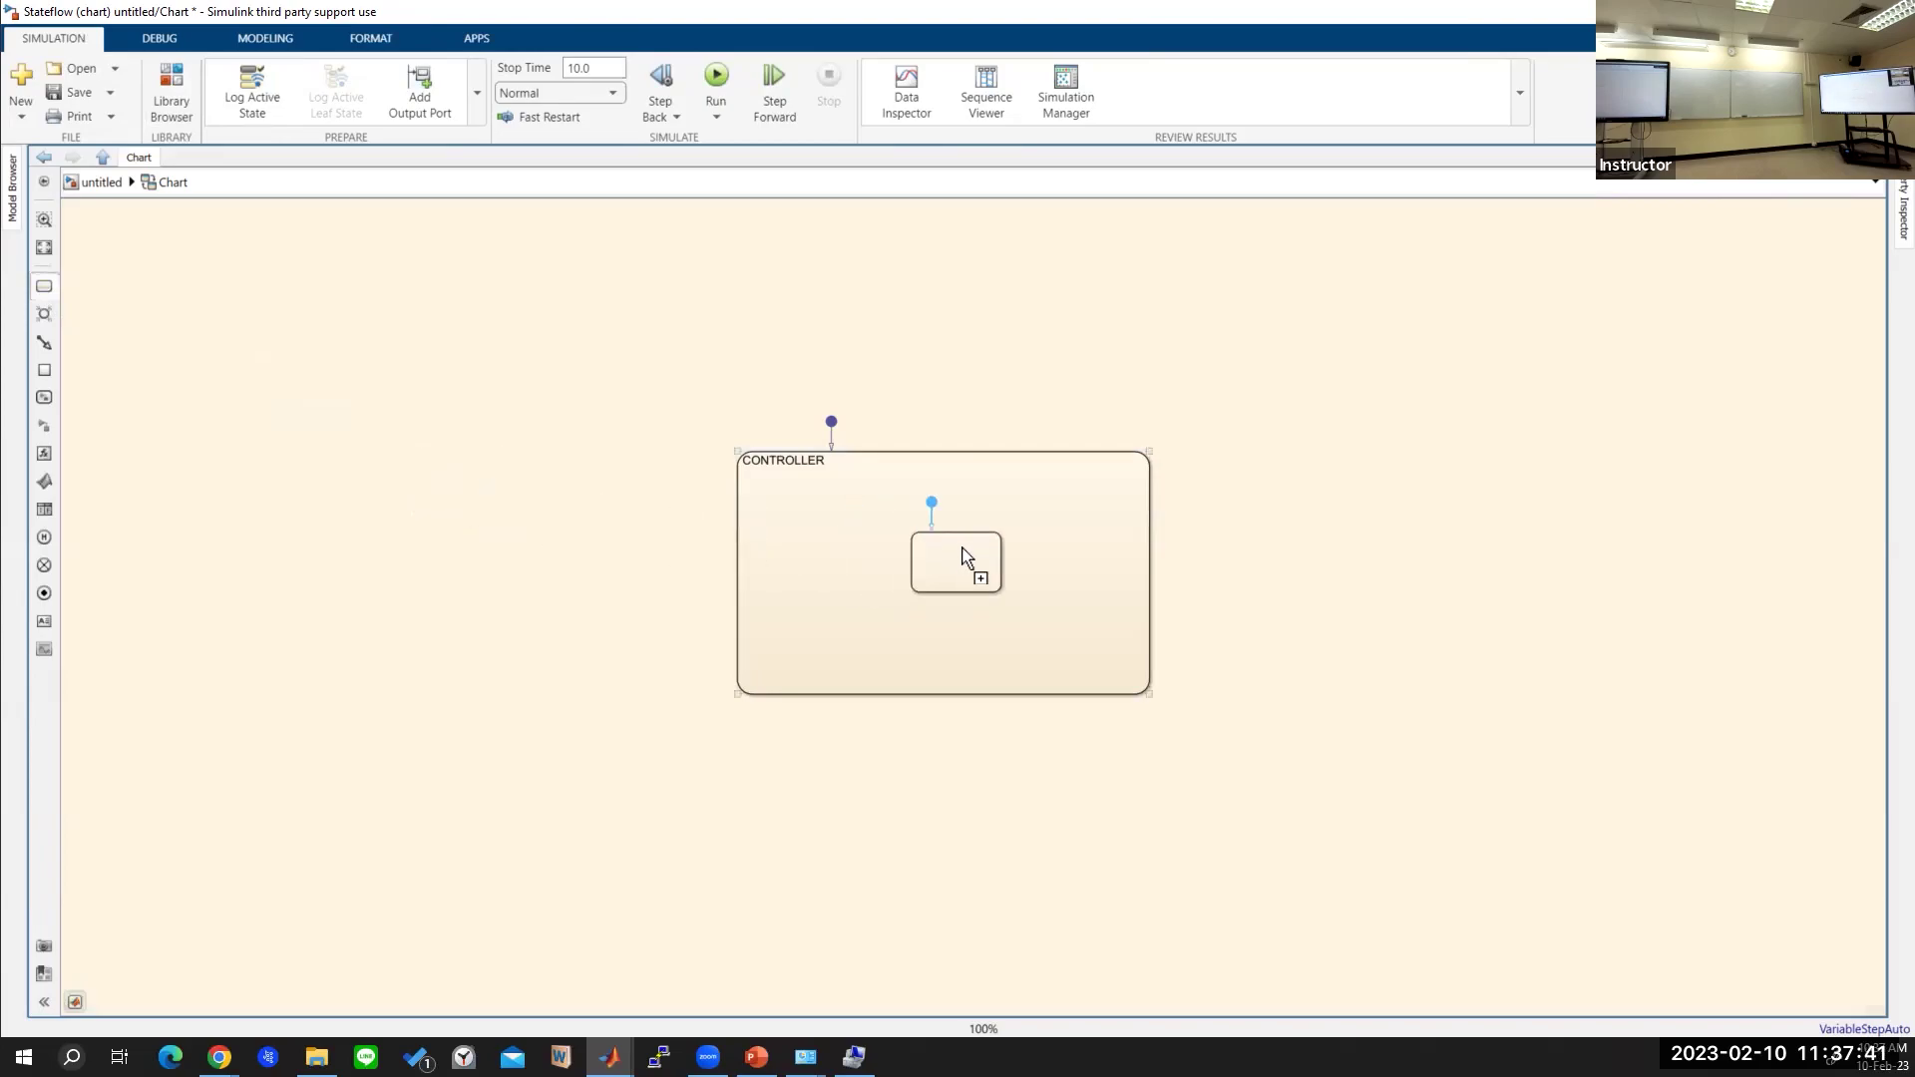
pyautogui.click(934, 525)
pyautogui.click(44, 289)
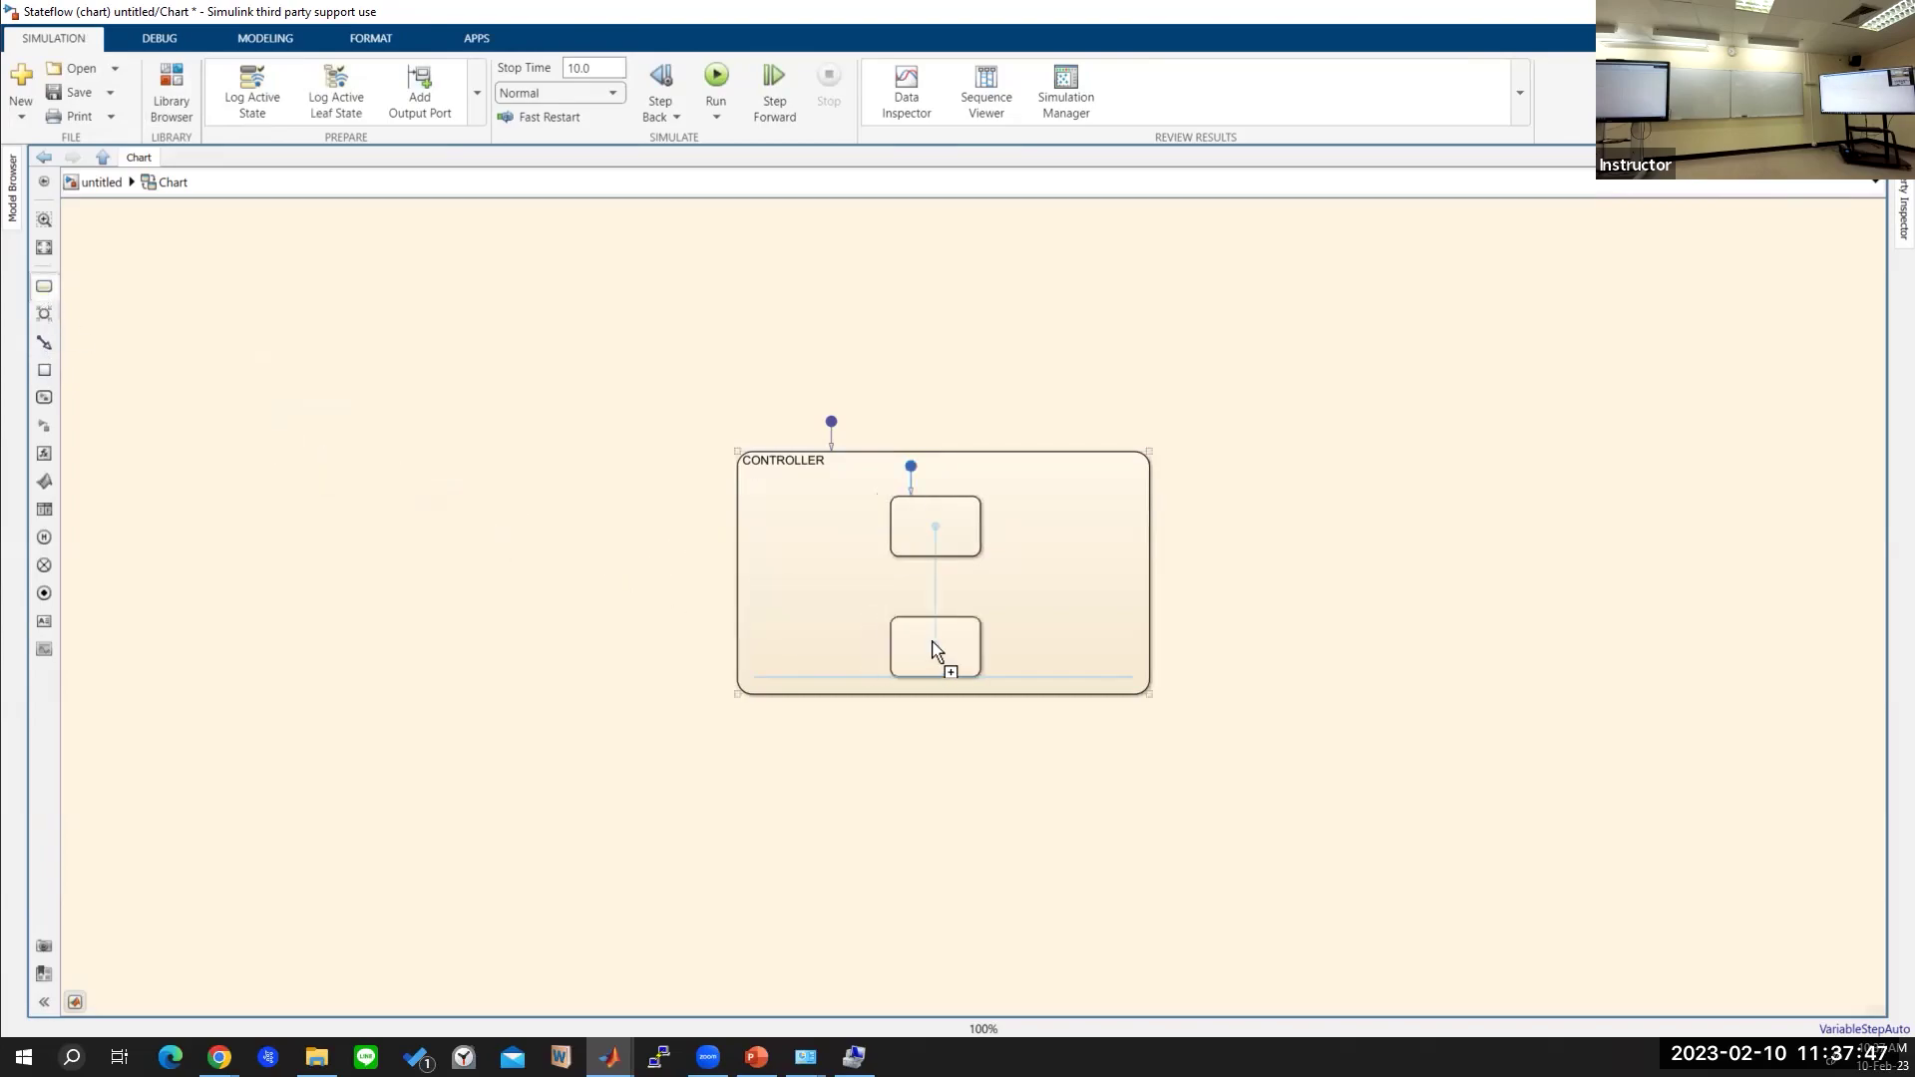
pyautogui.click(933, 646)
# Enlarge the CONTROLLER state on all sides and move its two substates farther apart, keeping them vertically aligned.
pyautogui.moveTo(740, 691); pyautogui.dragTo(658, 766)
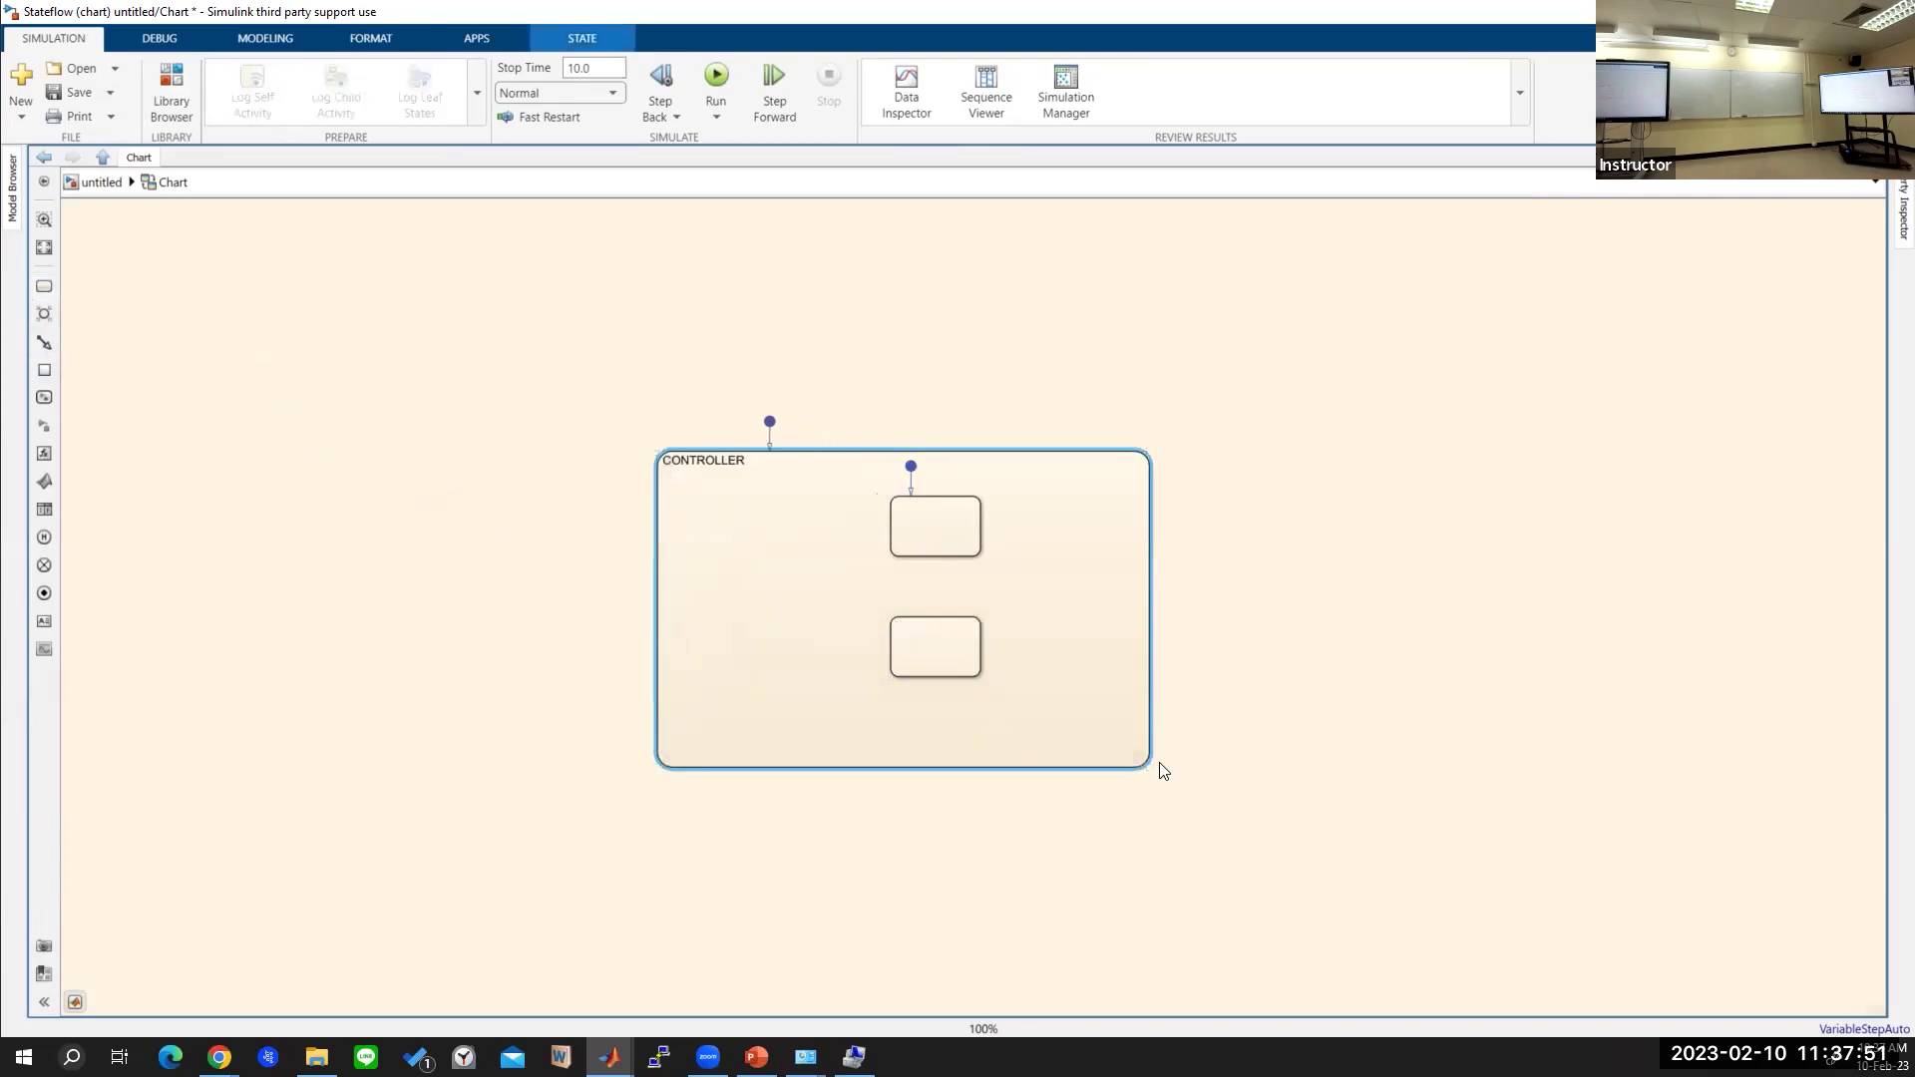
pyautogui.moveTo(1150, 768); pyautogui.dragTo(1288, 771)
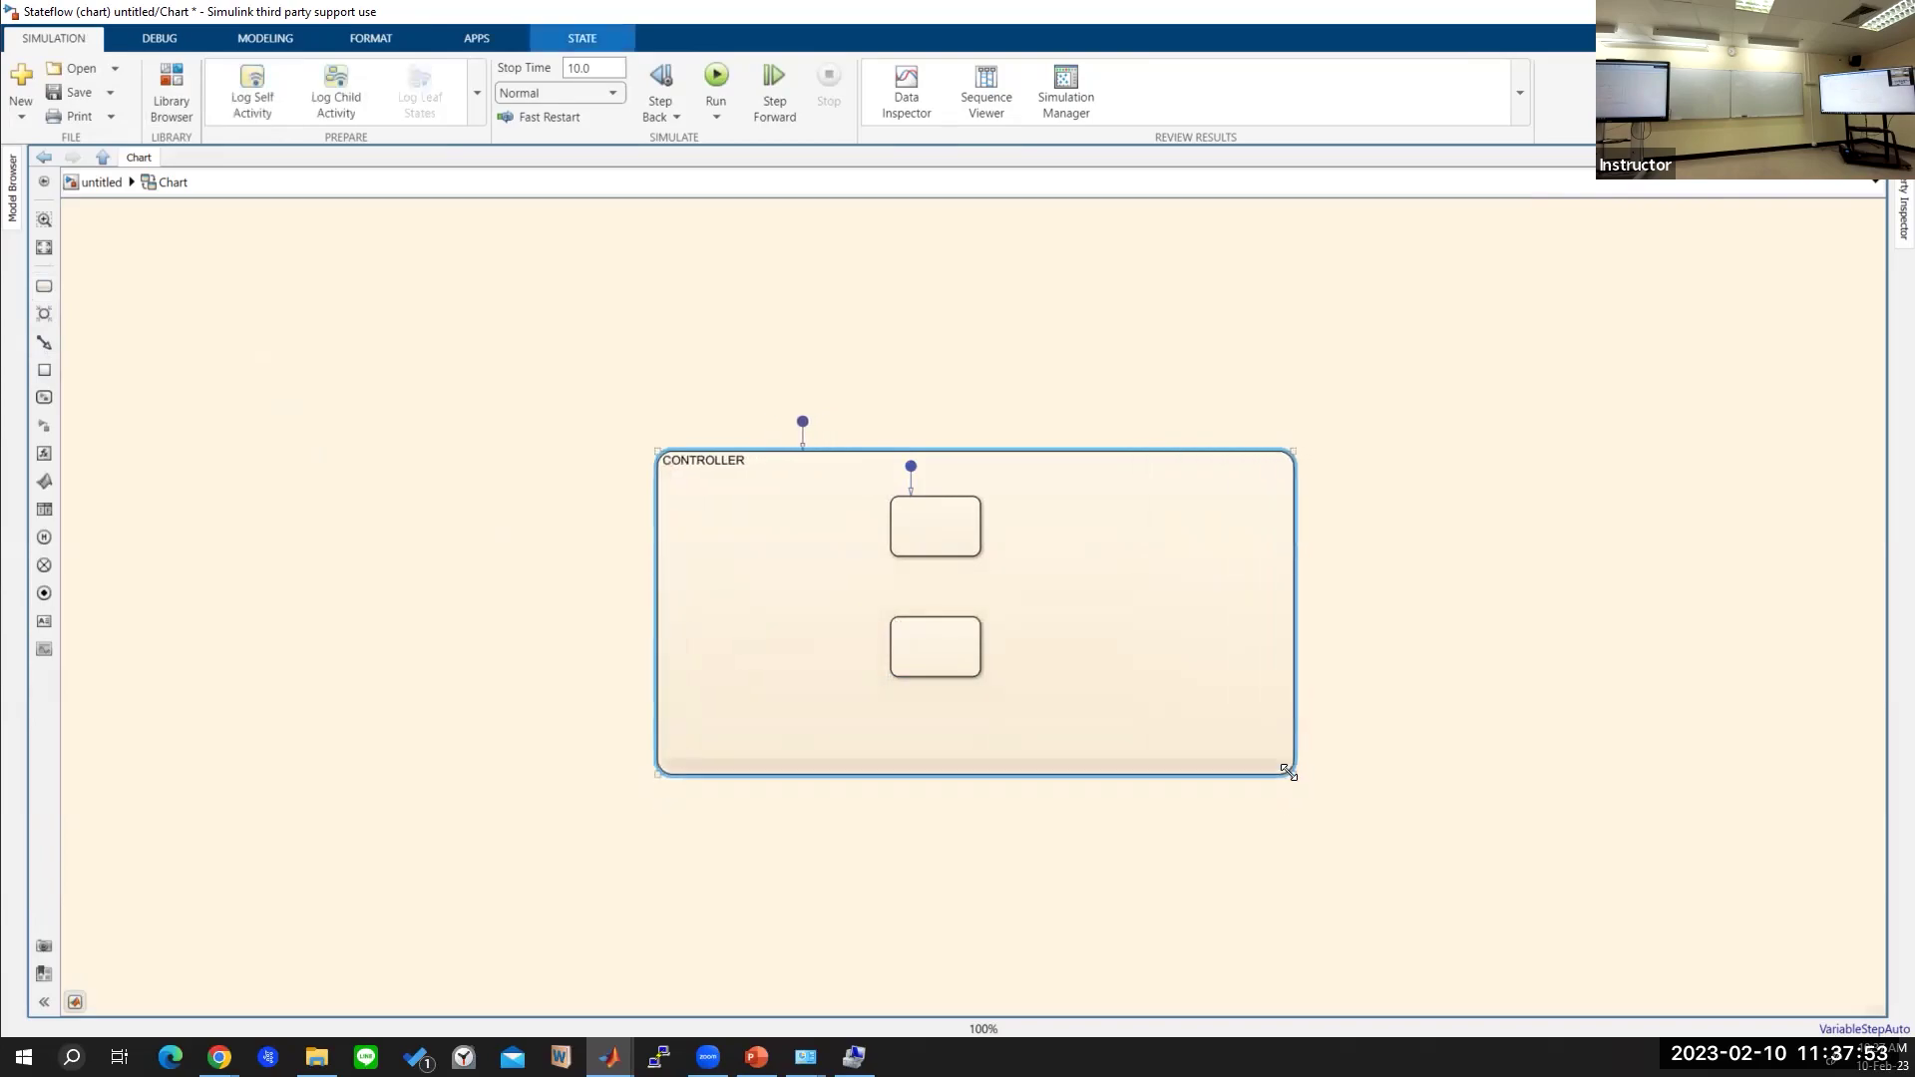
pyautogui.moveTo(1292, 450); pyautogui.dragTo(1334, 373)
pyautogui.moveTo(921, 533); pyautogui.dragTo(959, 496)
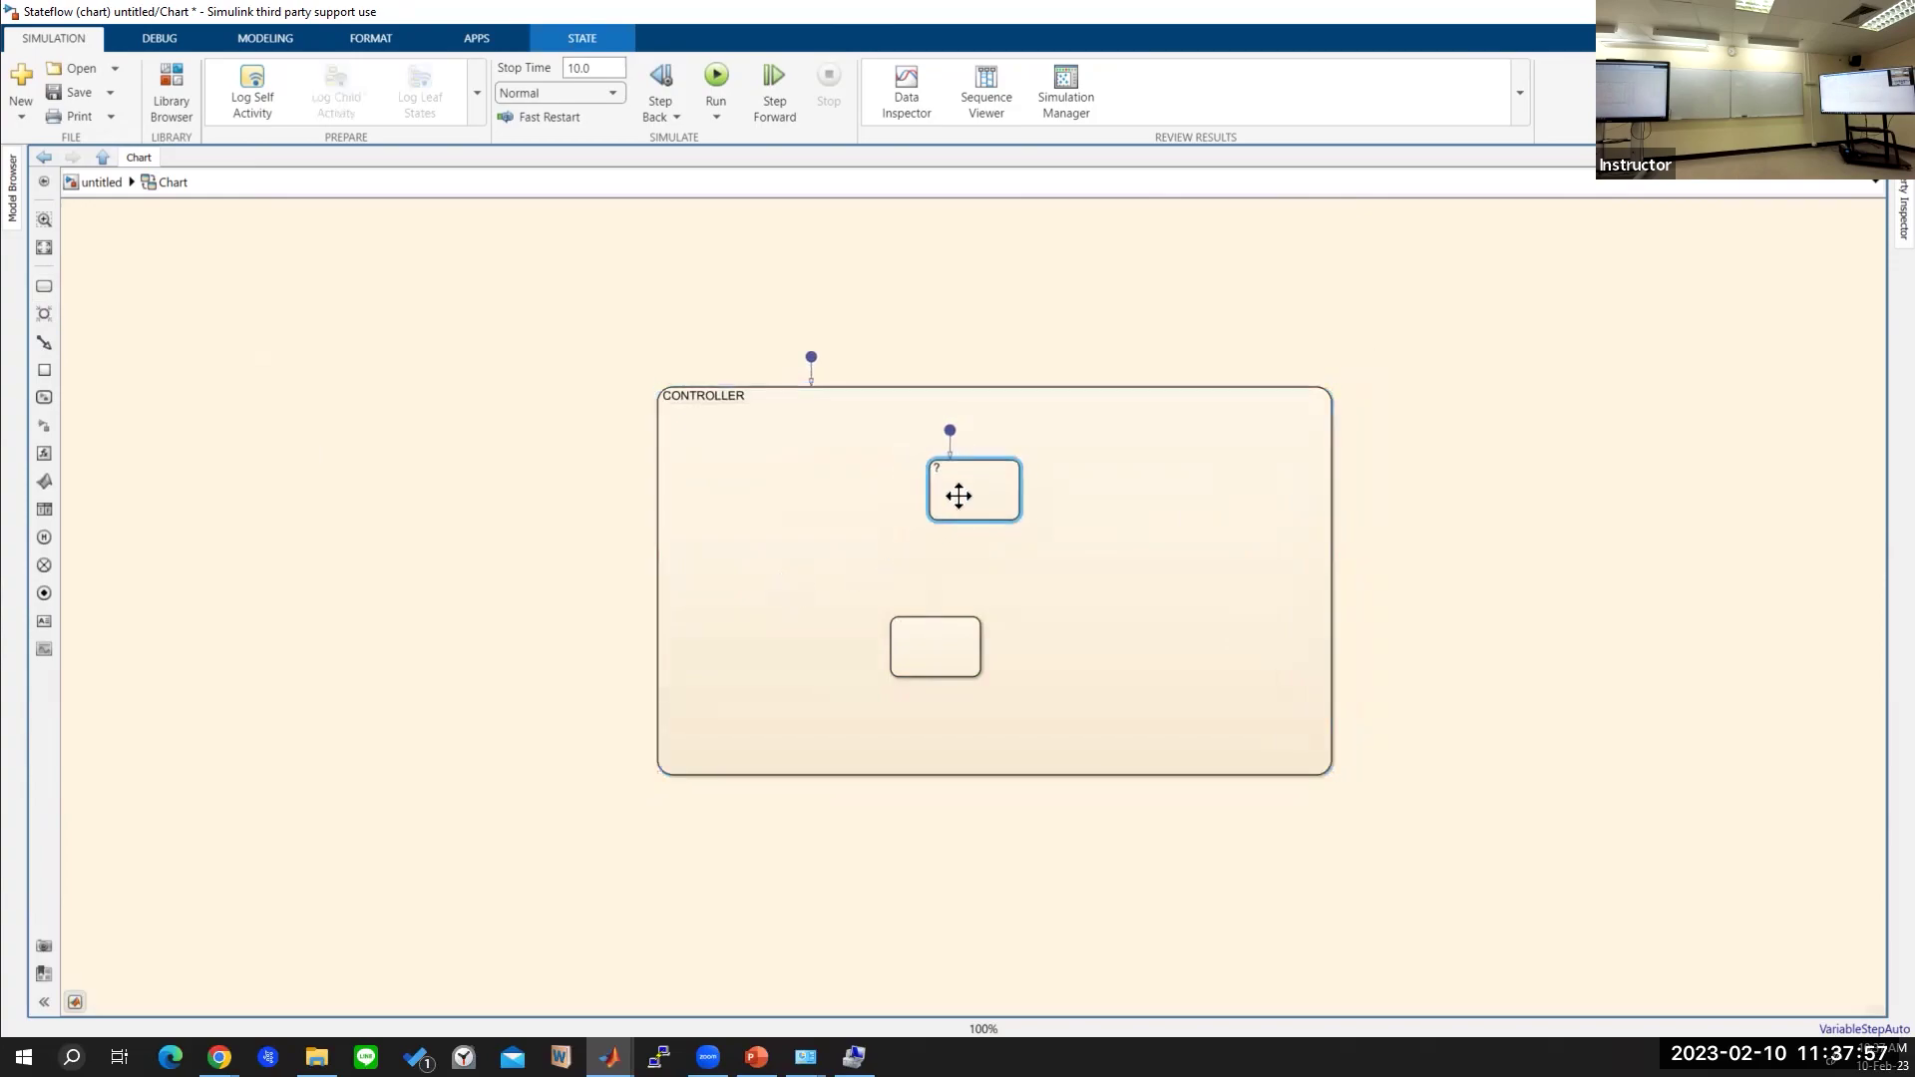
pyautogui.moveTo(957, 650)
pyautogui.mouseDown()
pyautogui.moveTo(996, 662)
pyautogui.moveTo(978, 663)
pyautogui.mouseUp()
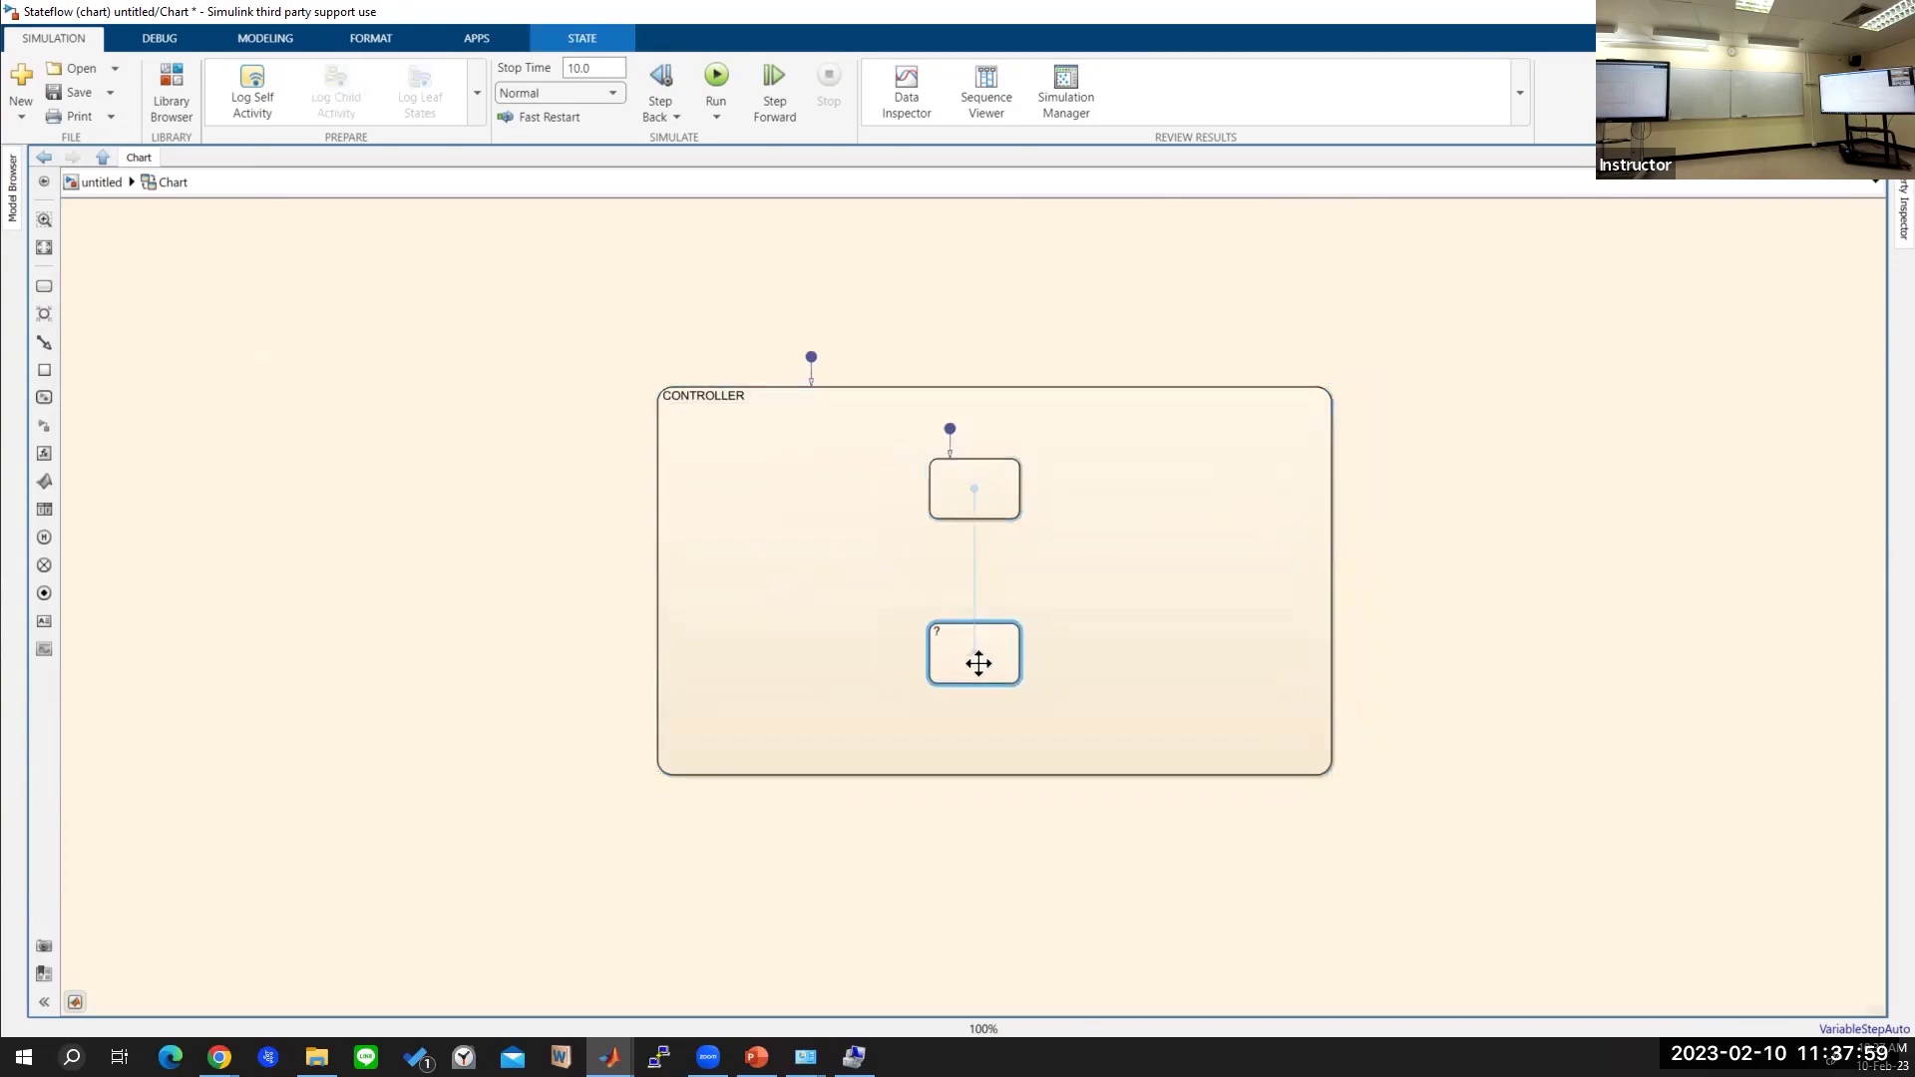
# Name the upper substate inside CONTROLLER OFF.
pyautogui.click(945, 470)
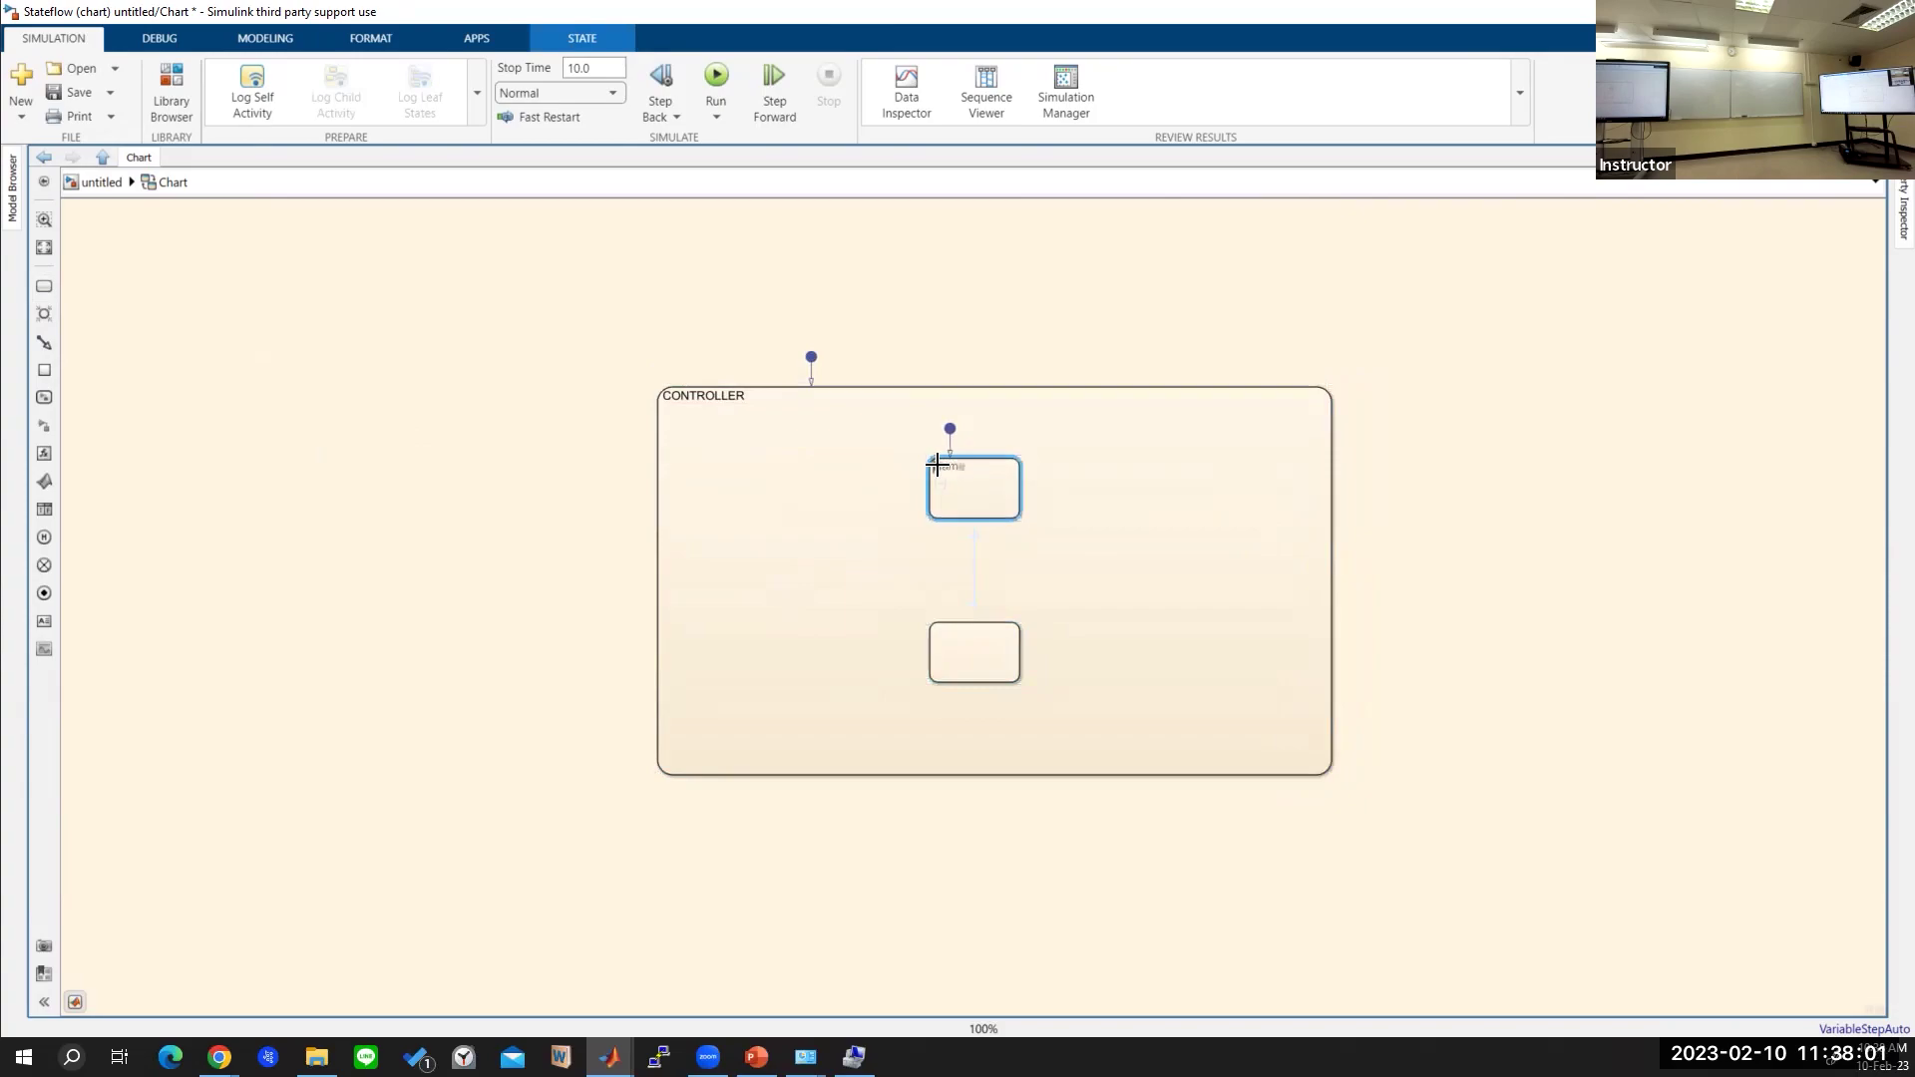
pyautogui.click(1145, 601)
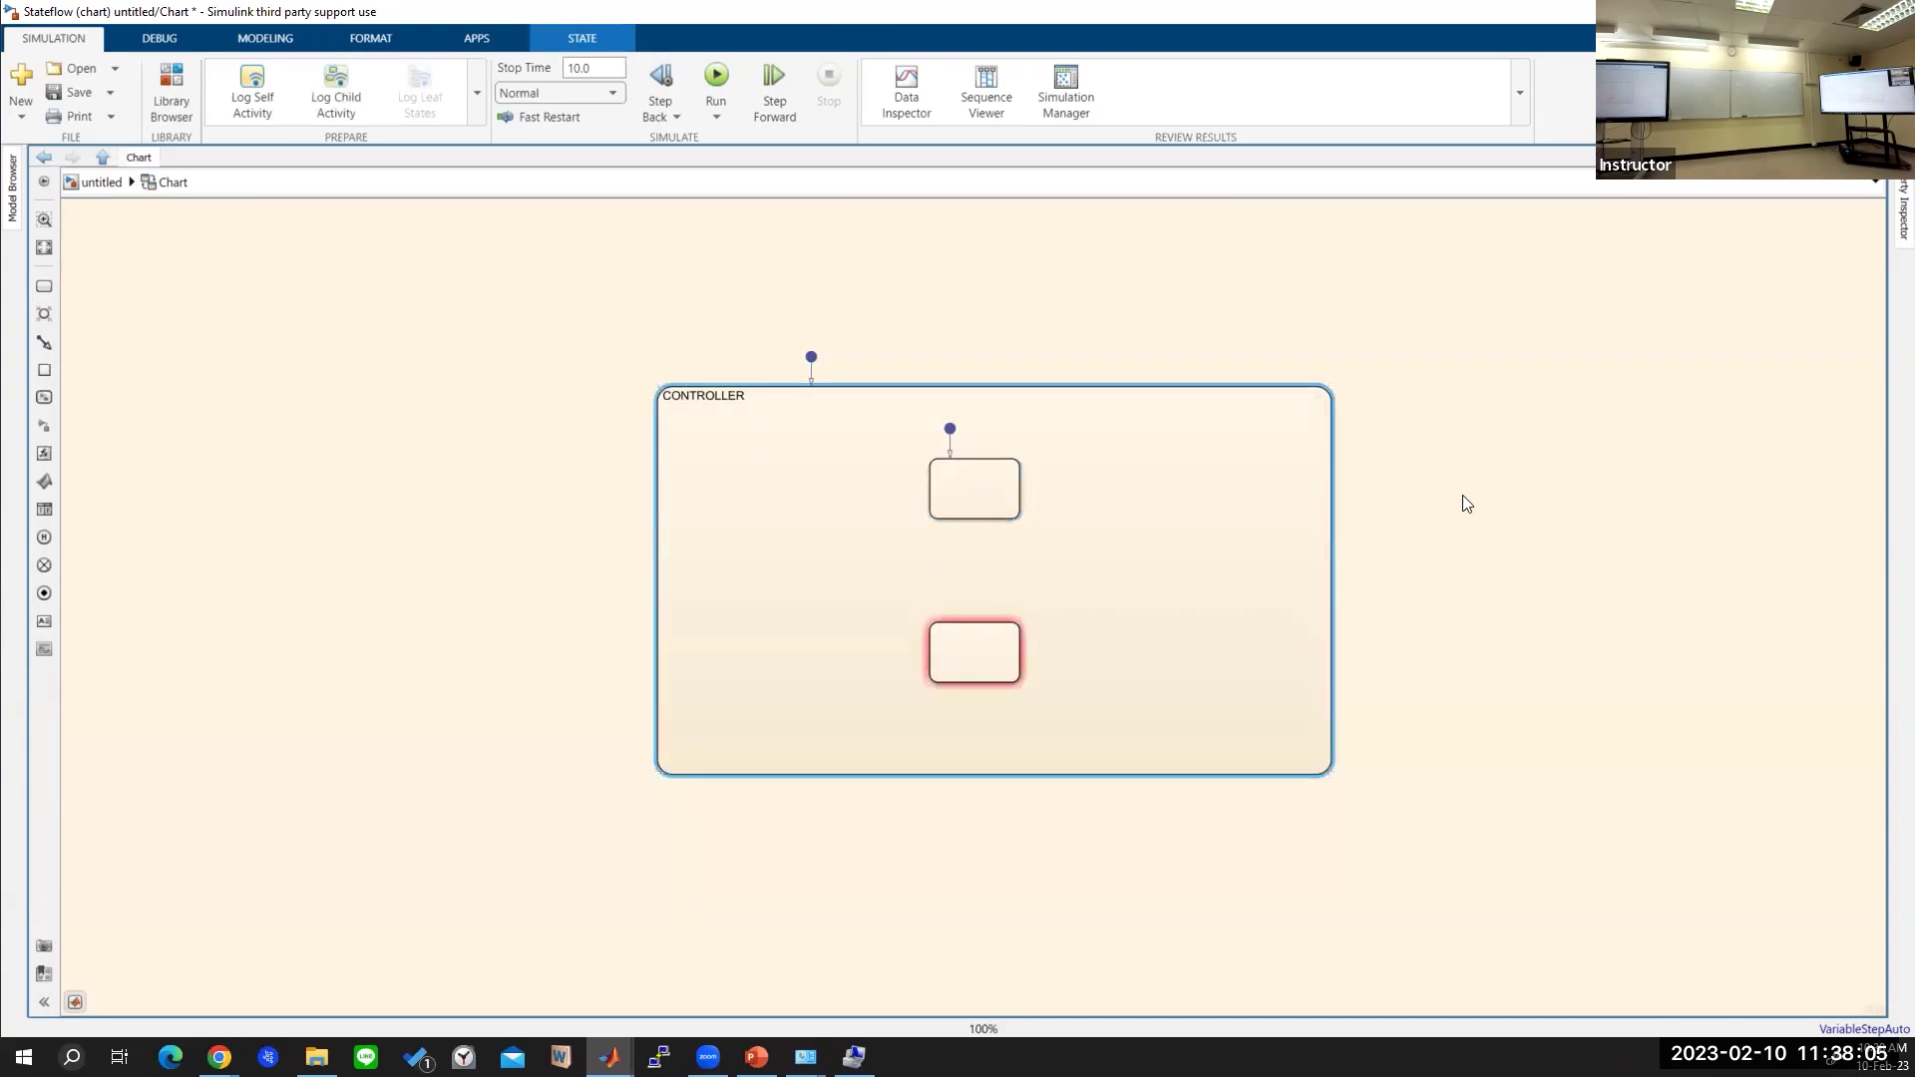
pyautogui.click(990, 489)
pyautogui.click(936, 465)
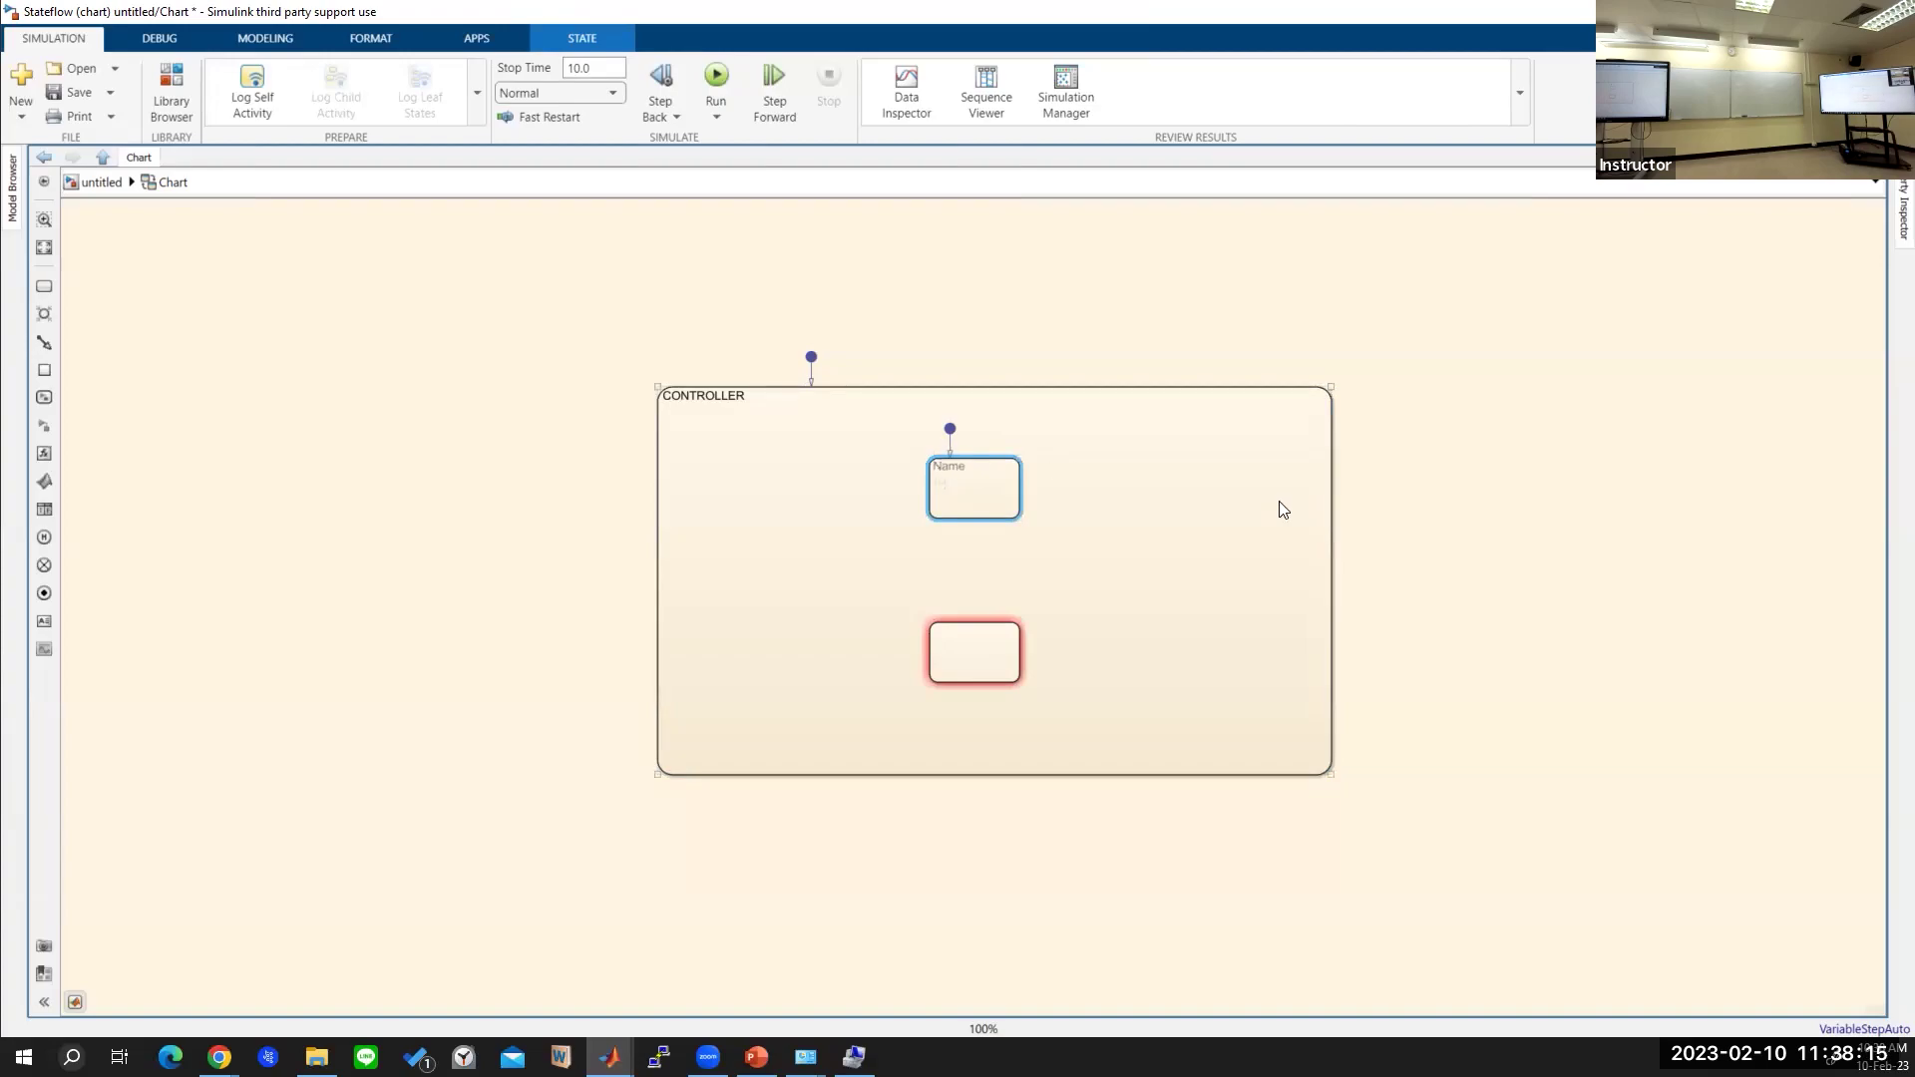
pyautogui.write('OFF')
# Name the lower substate inside CONTROLLER ON.
pyautogui.moveTo(959, 627)
pyautogui.click(961, 648)
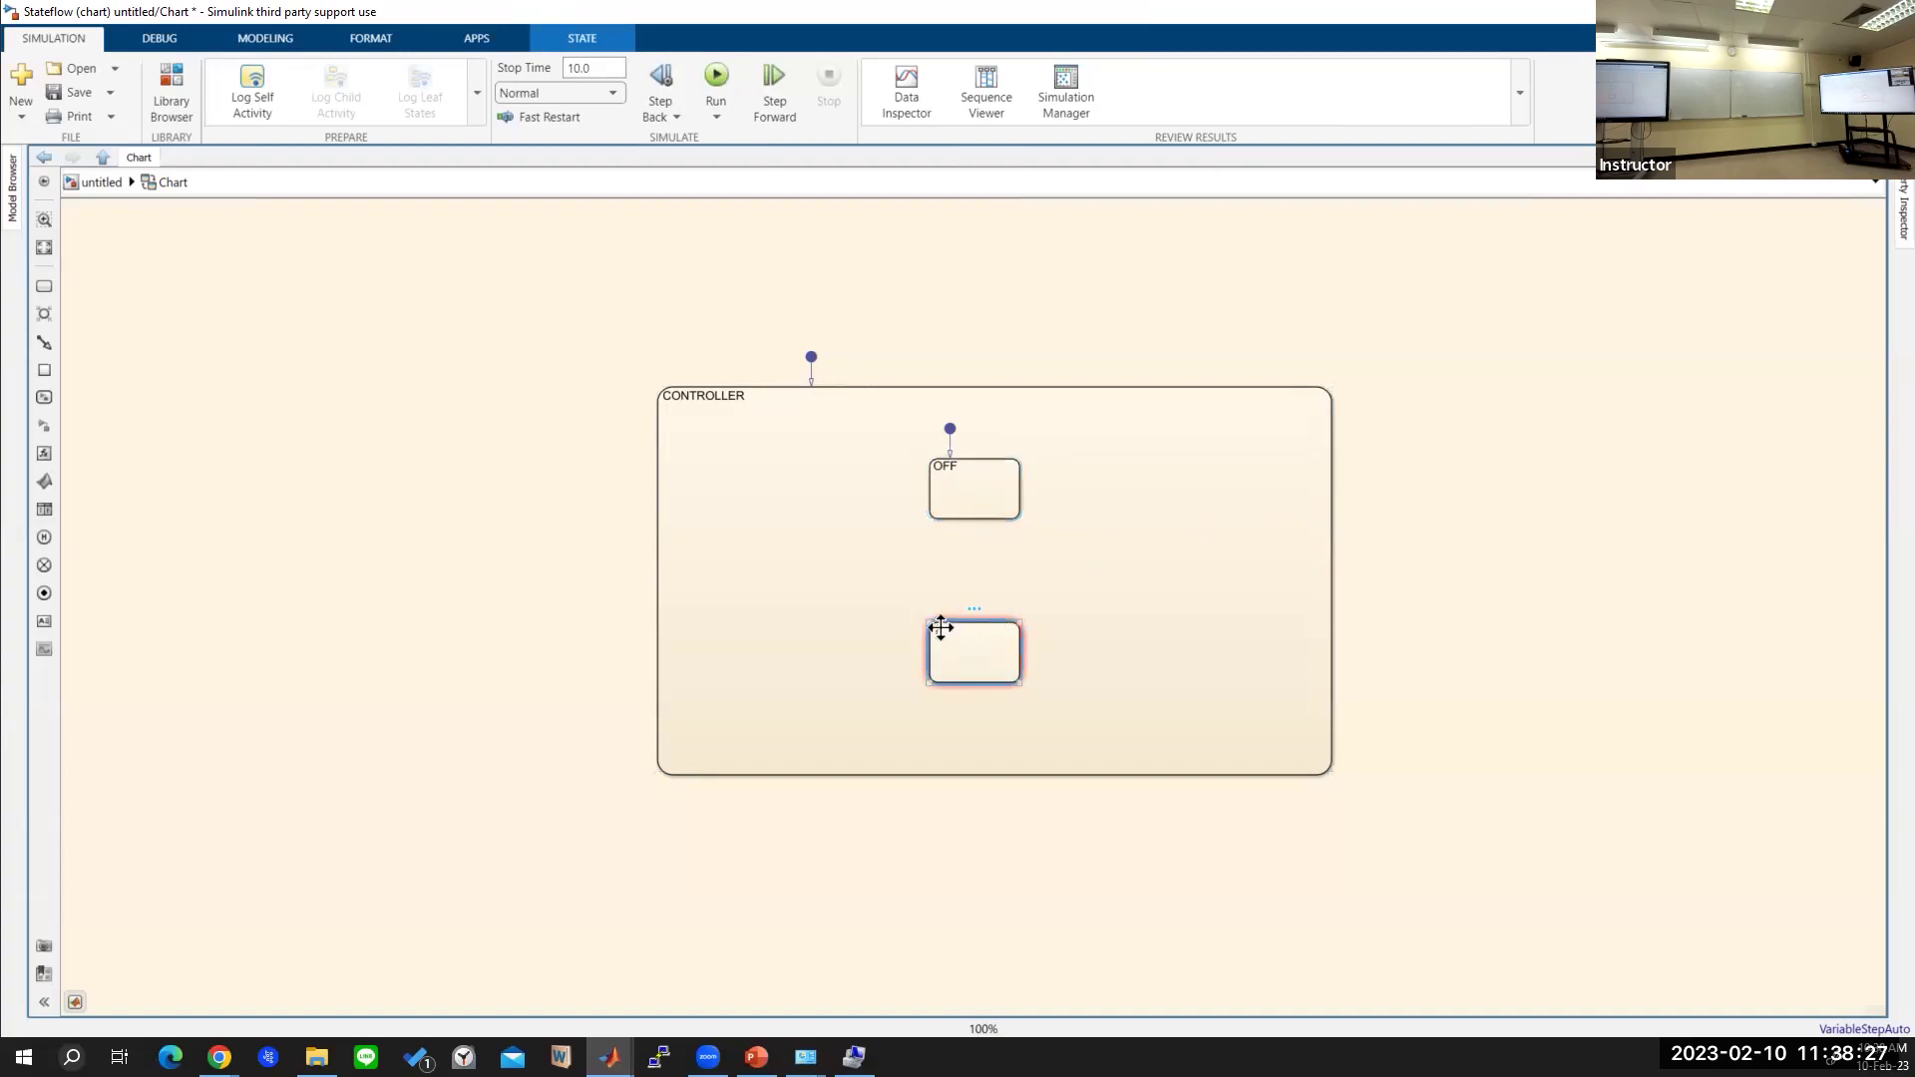
pyautogui.click(938, 628)
pyautogui.write('ON')
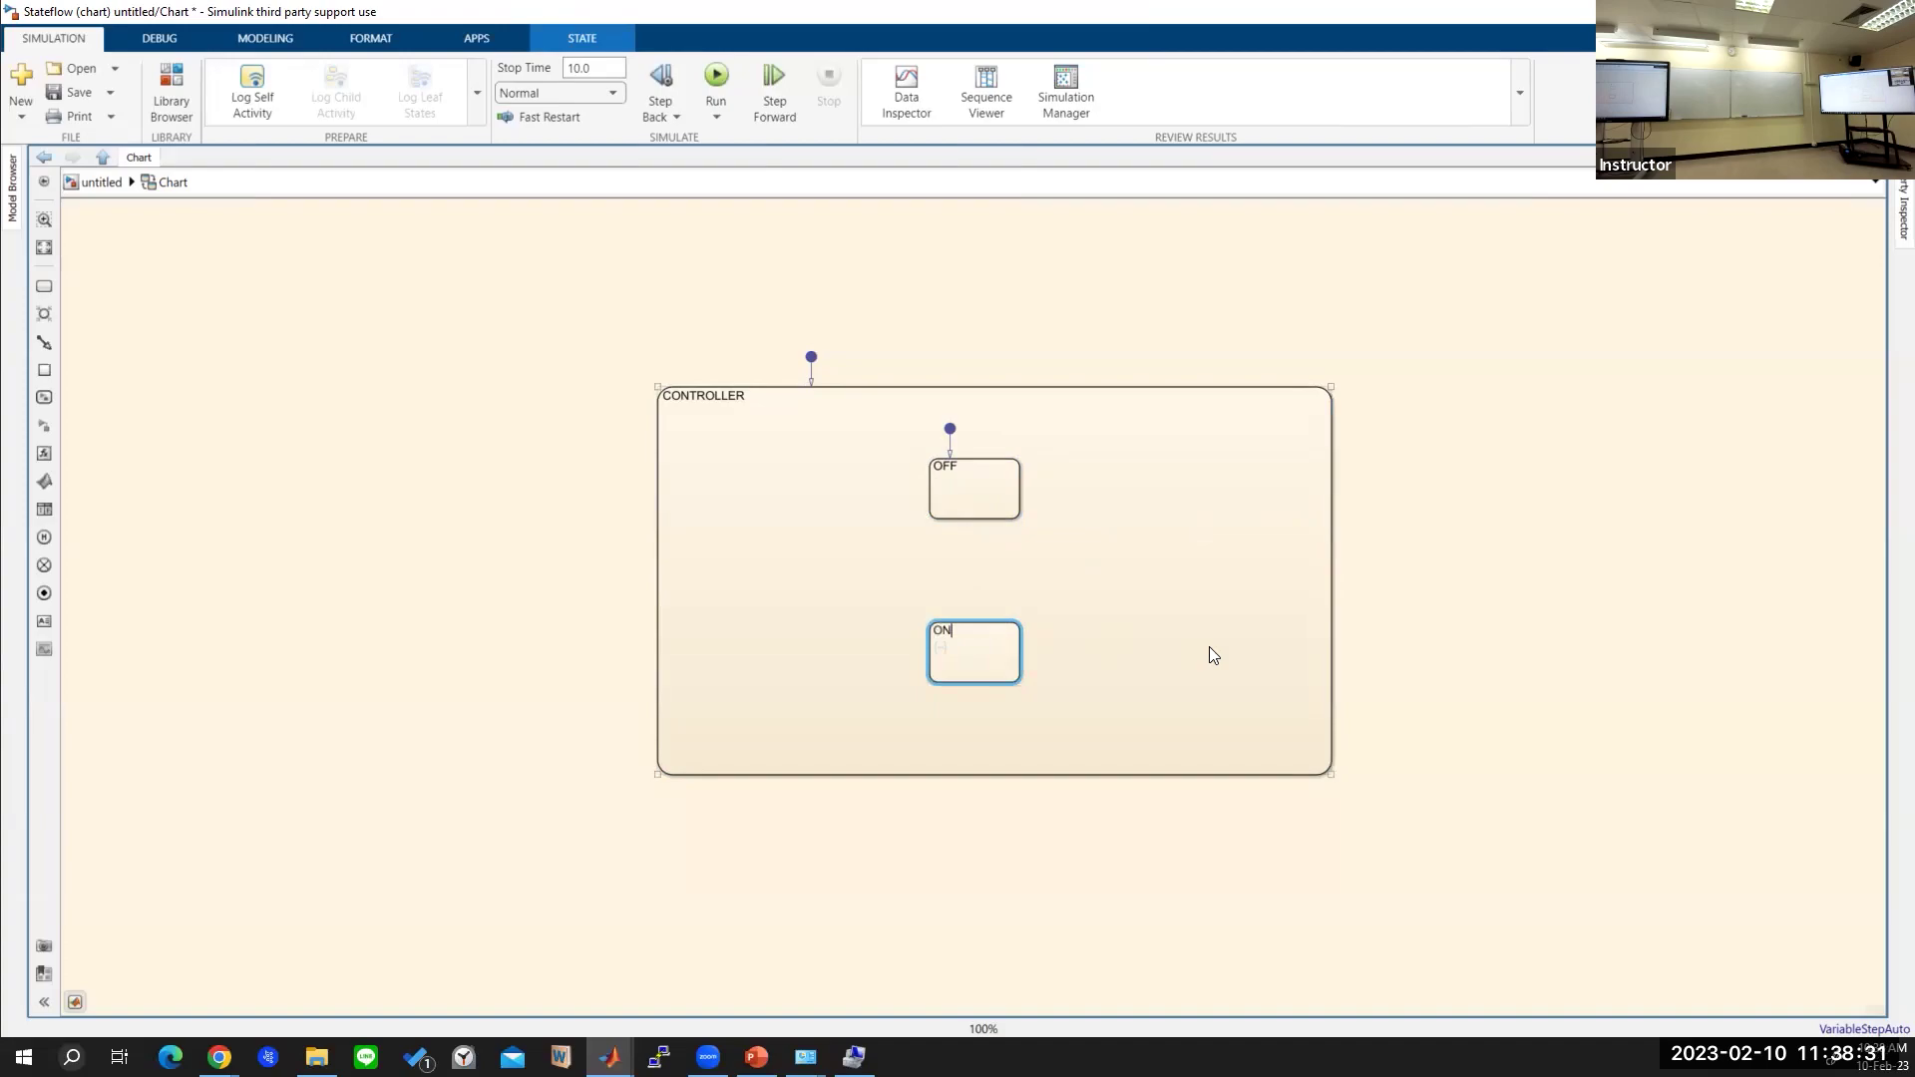
pyautogui.click(1209, 654)
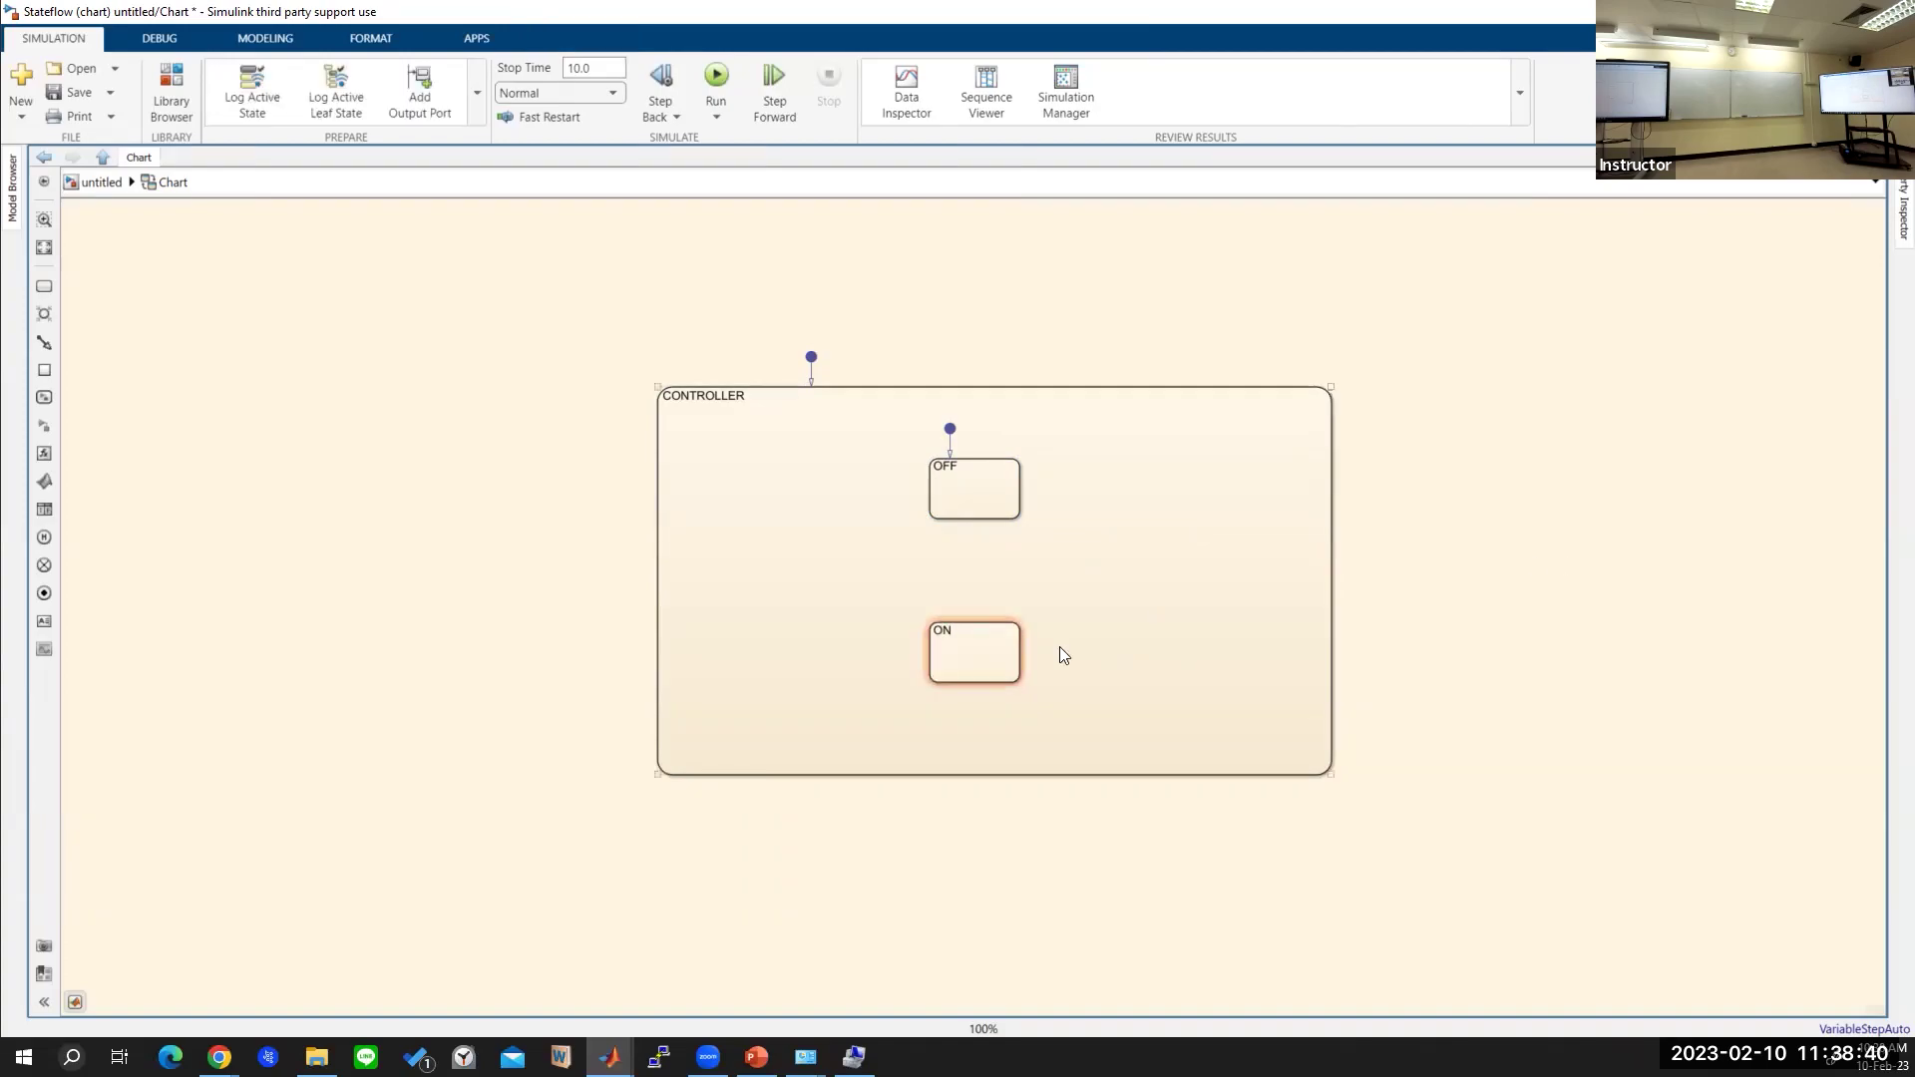
pyautogui.click(965, 645)
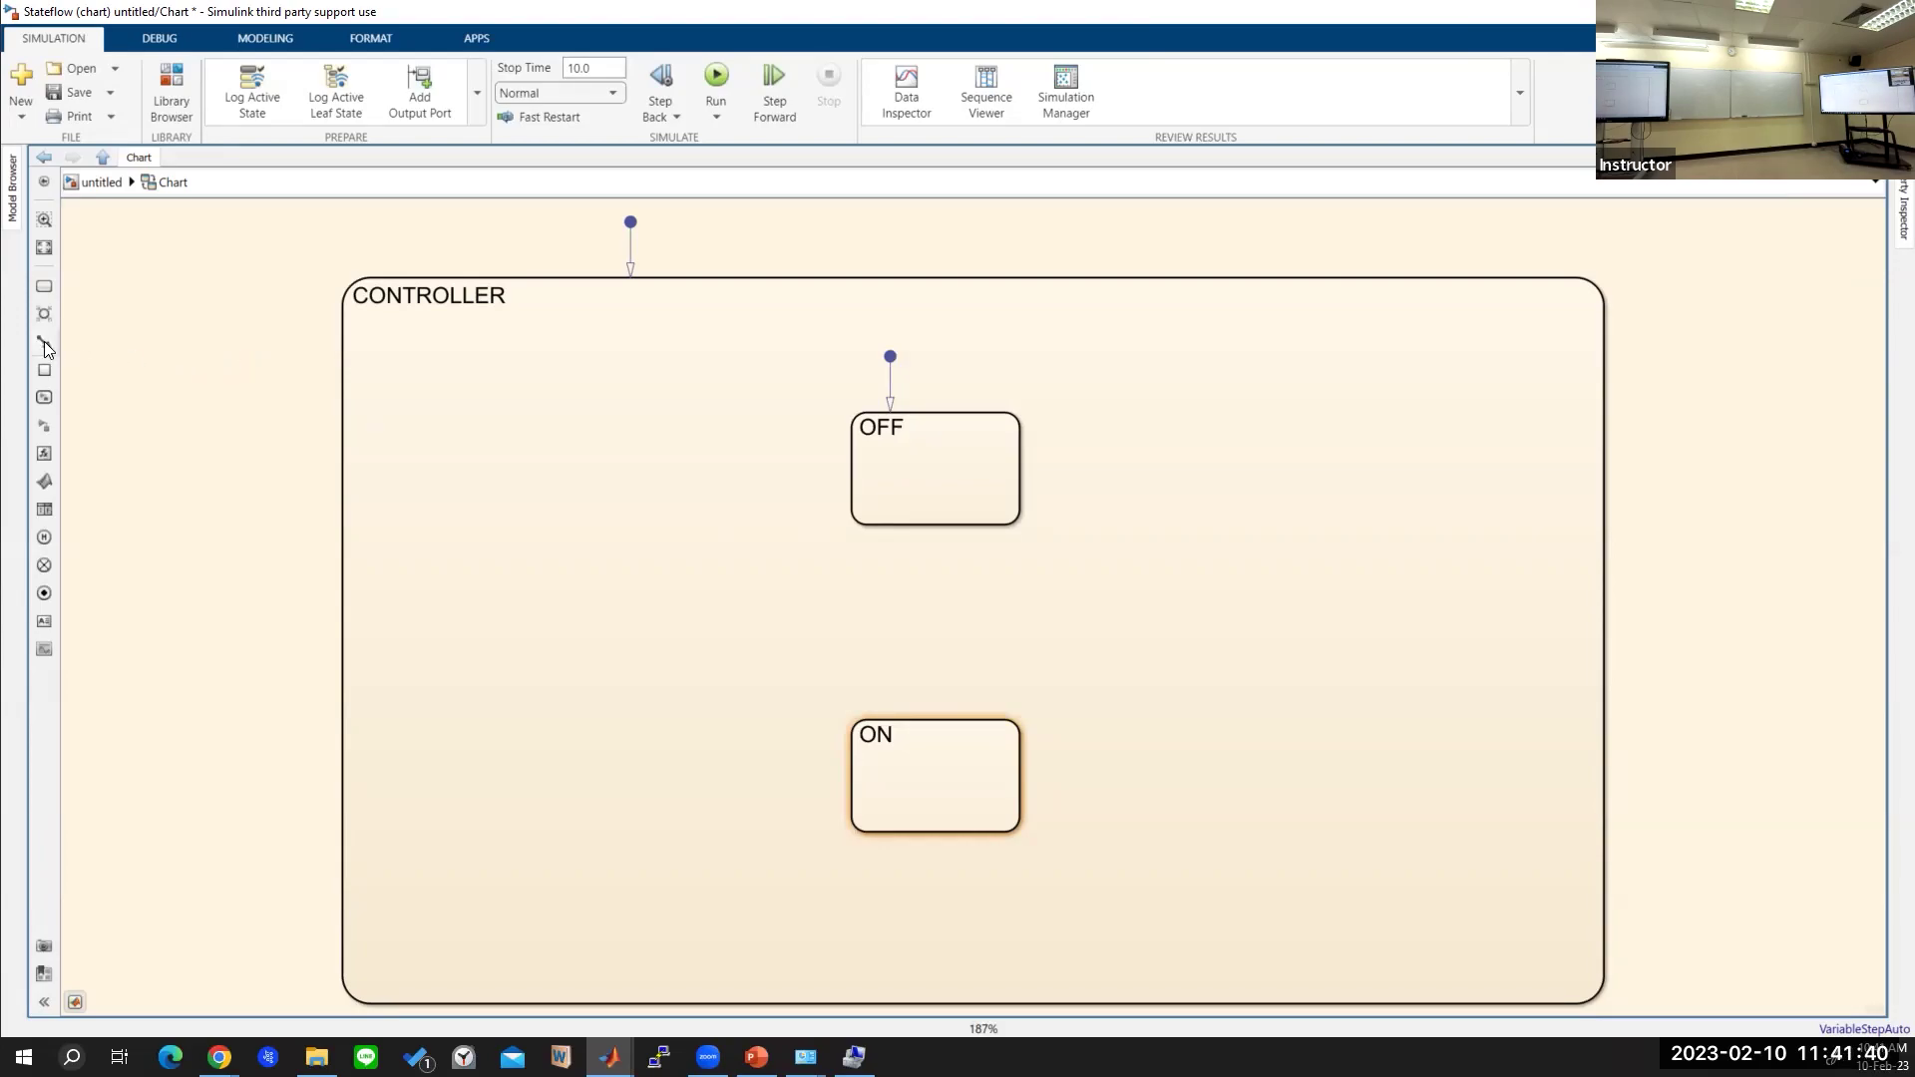
pyautogui.click(44, 342)
pyautogui.click(895, 718)
pyautogui.press('Escape')
# Delete the default transitions of the OFF substate and the CONTROLLER state.
pyautogui.click(385, 475)
pyautogui.click(890, 384)
pyautogui.click(631, 247)
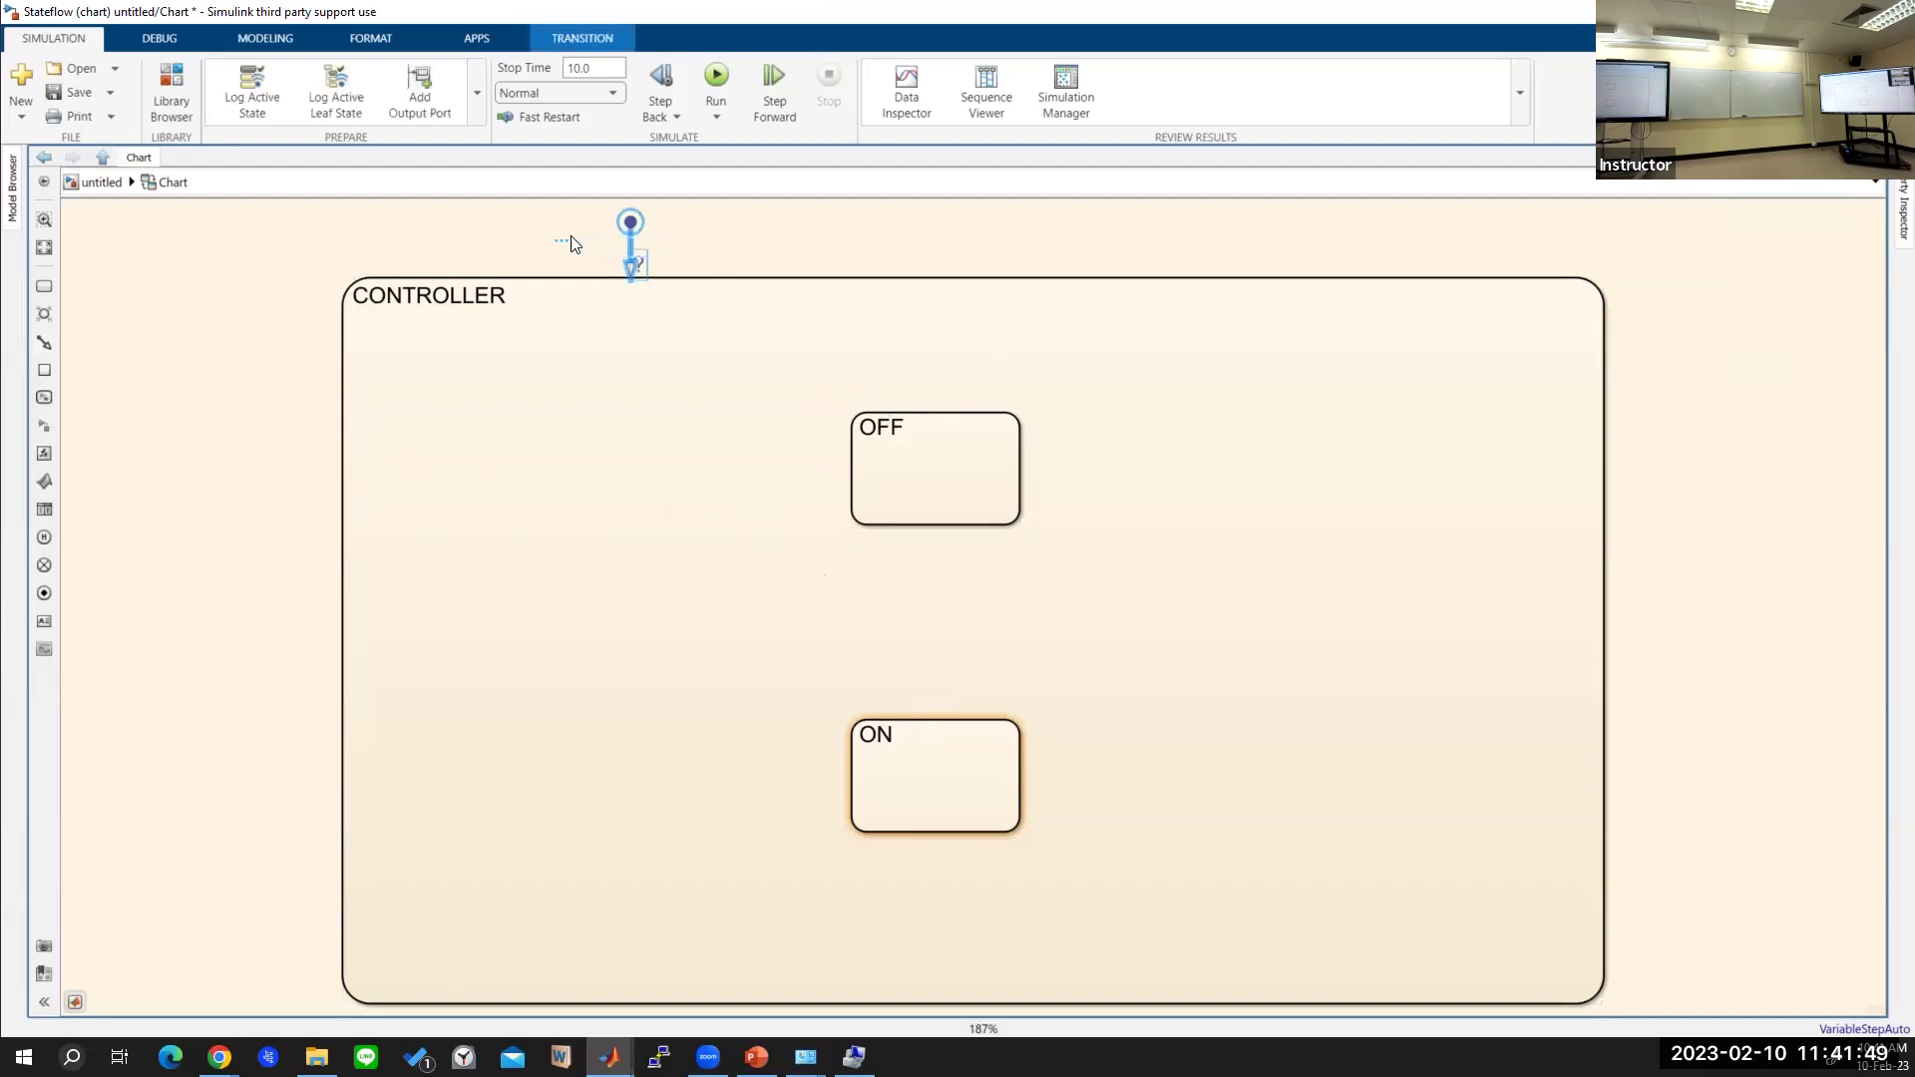
pyautogui.press('Delete')
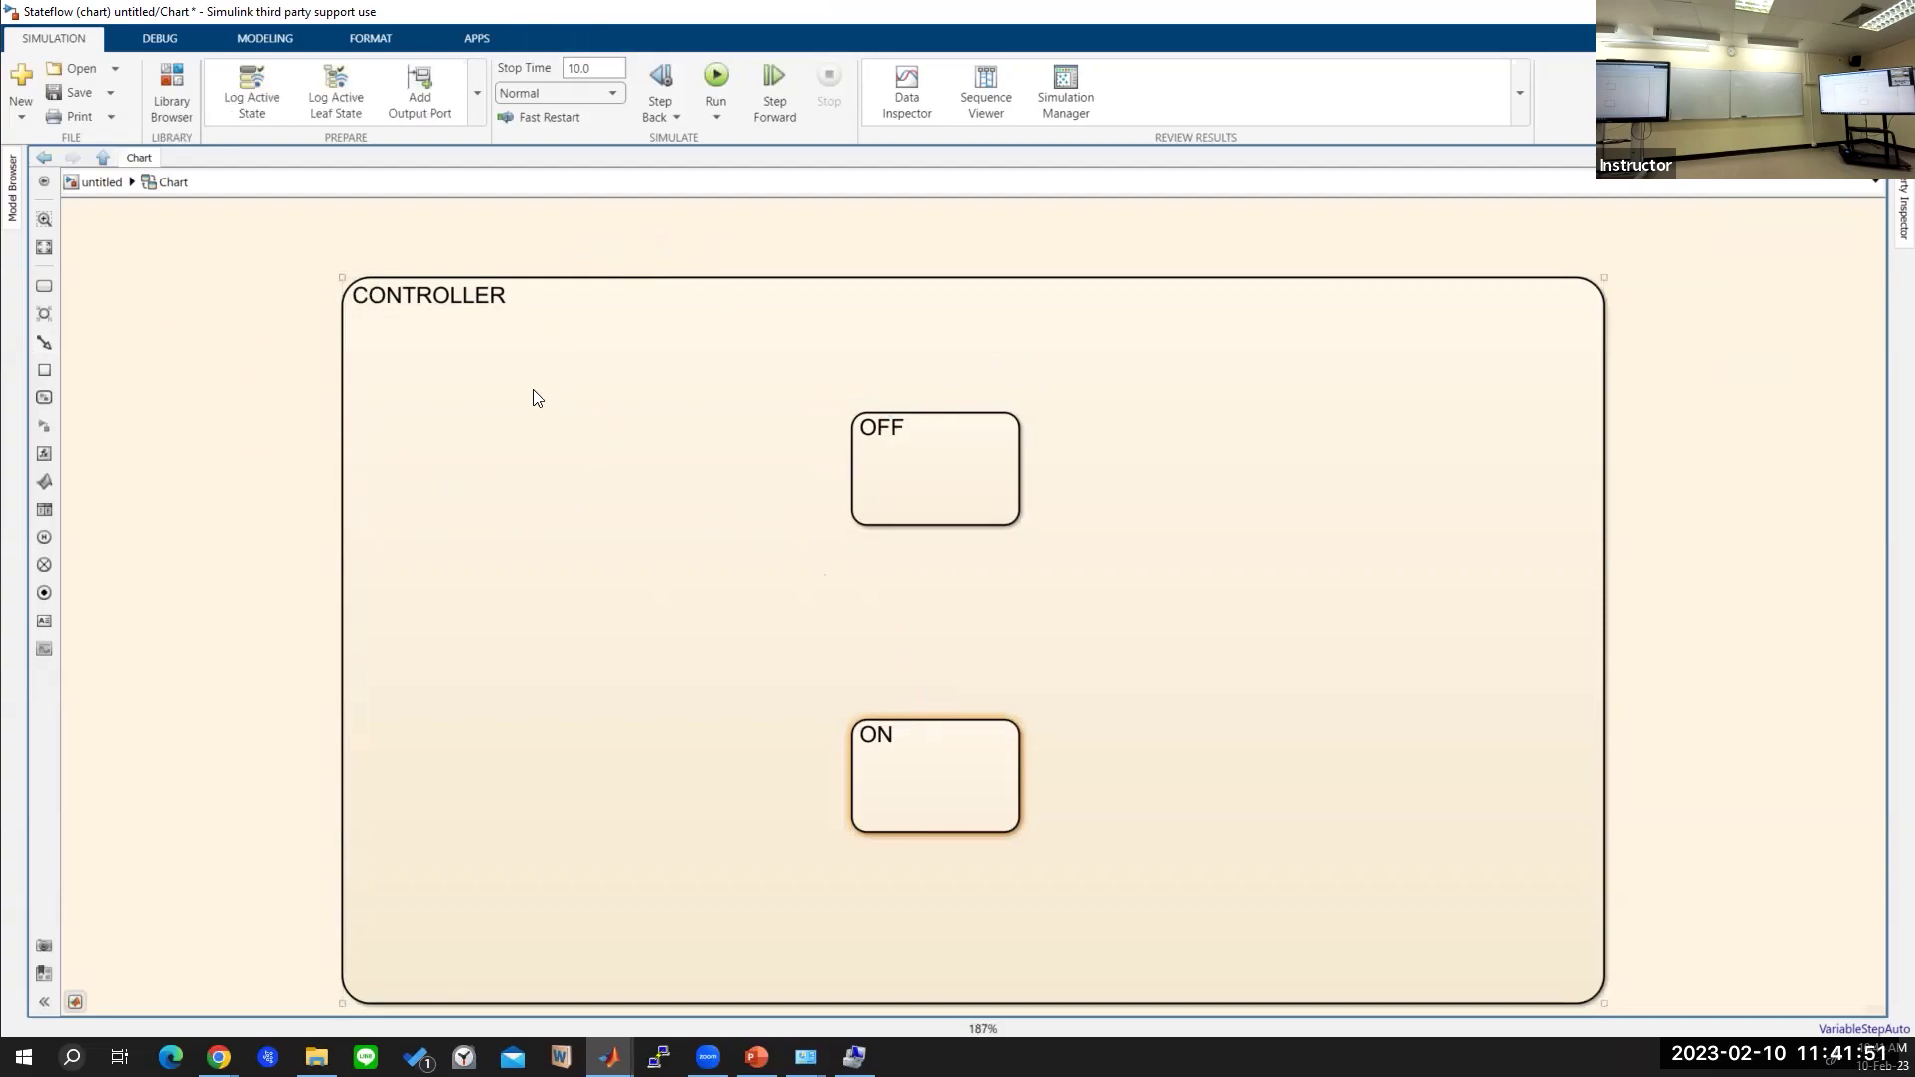
# Add one default transition to the OFF substate's upper edge and another to the CONTROLLER state's upper edge.
pyautogui.click(44, 345)
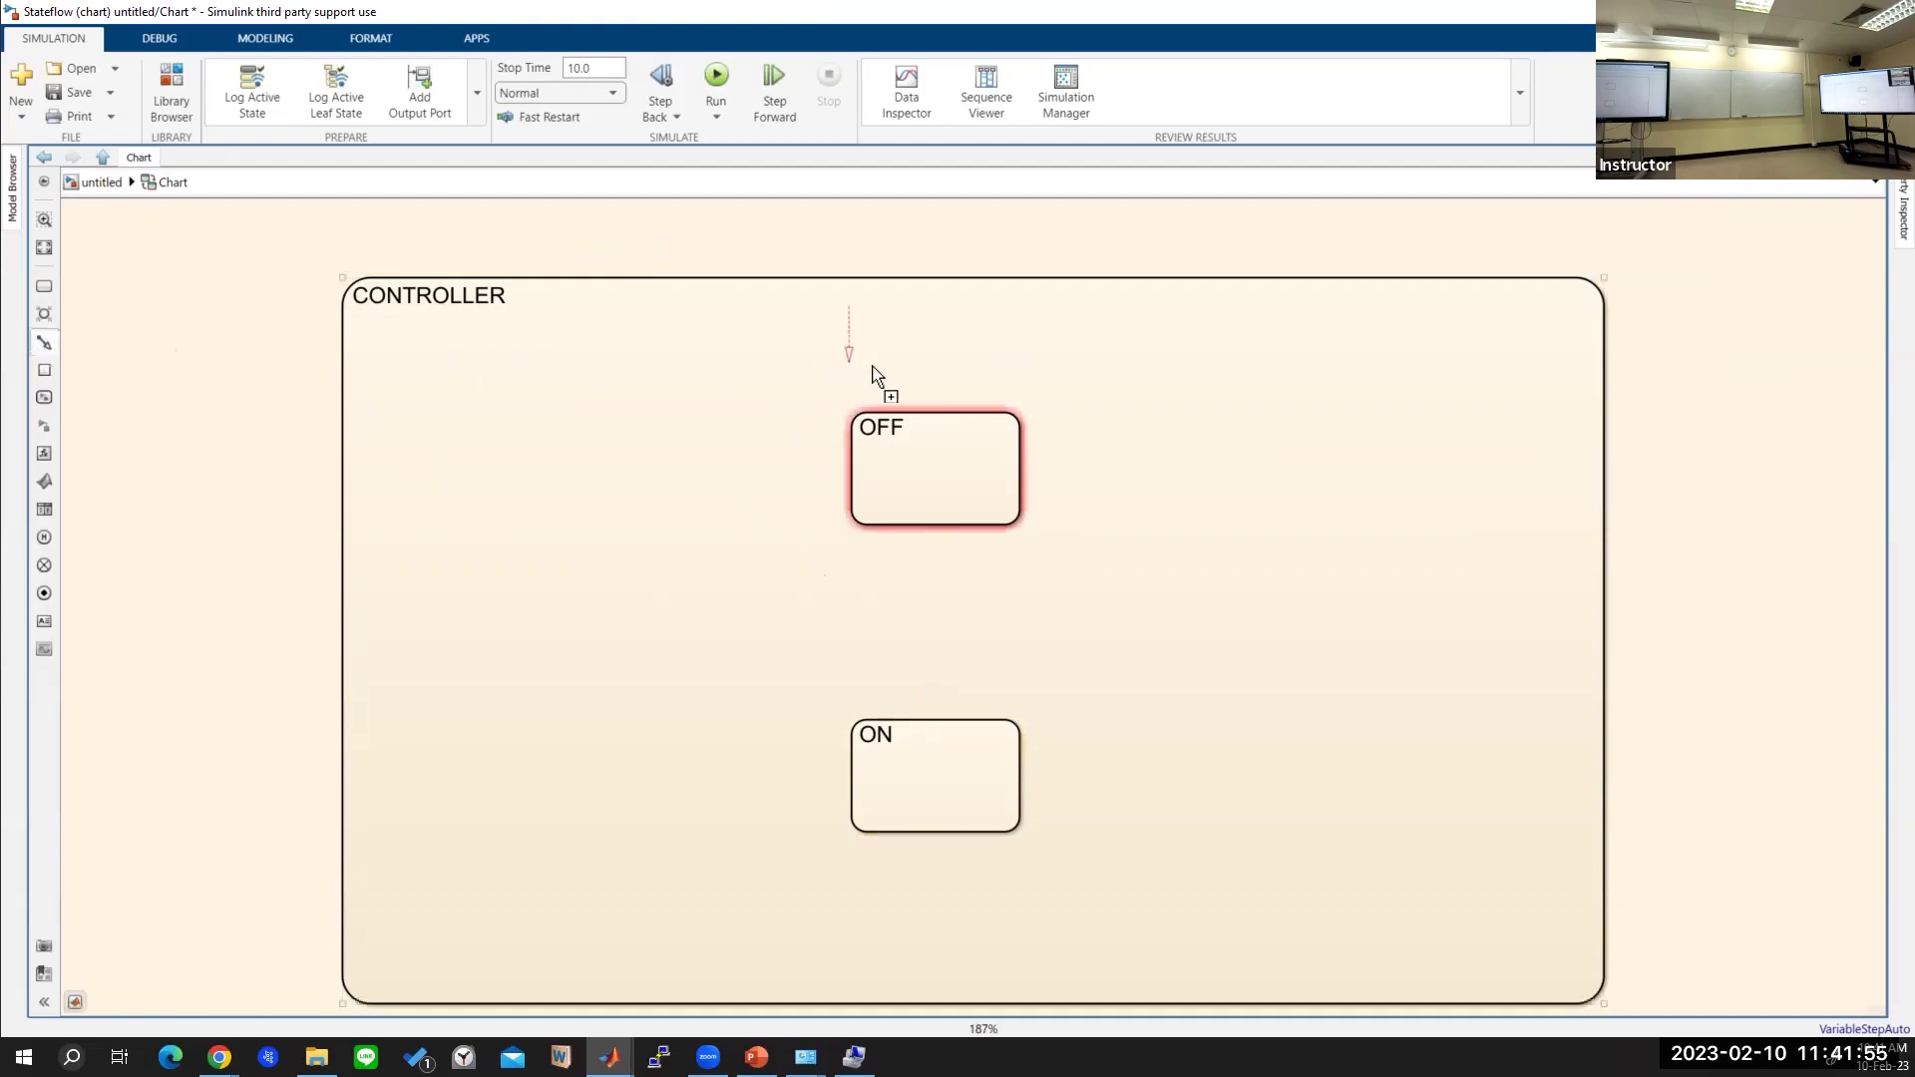
pyautogui.click(885, 410)
pyautogui.click(40, 342)
pyautogui.click(383, 355)
pyautogui.click(724, 577)
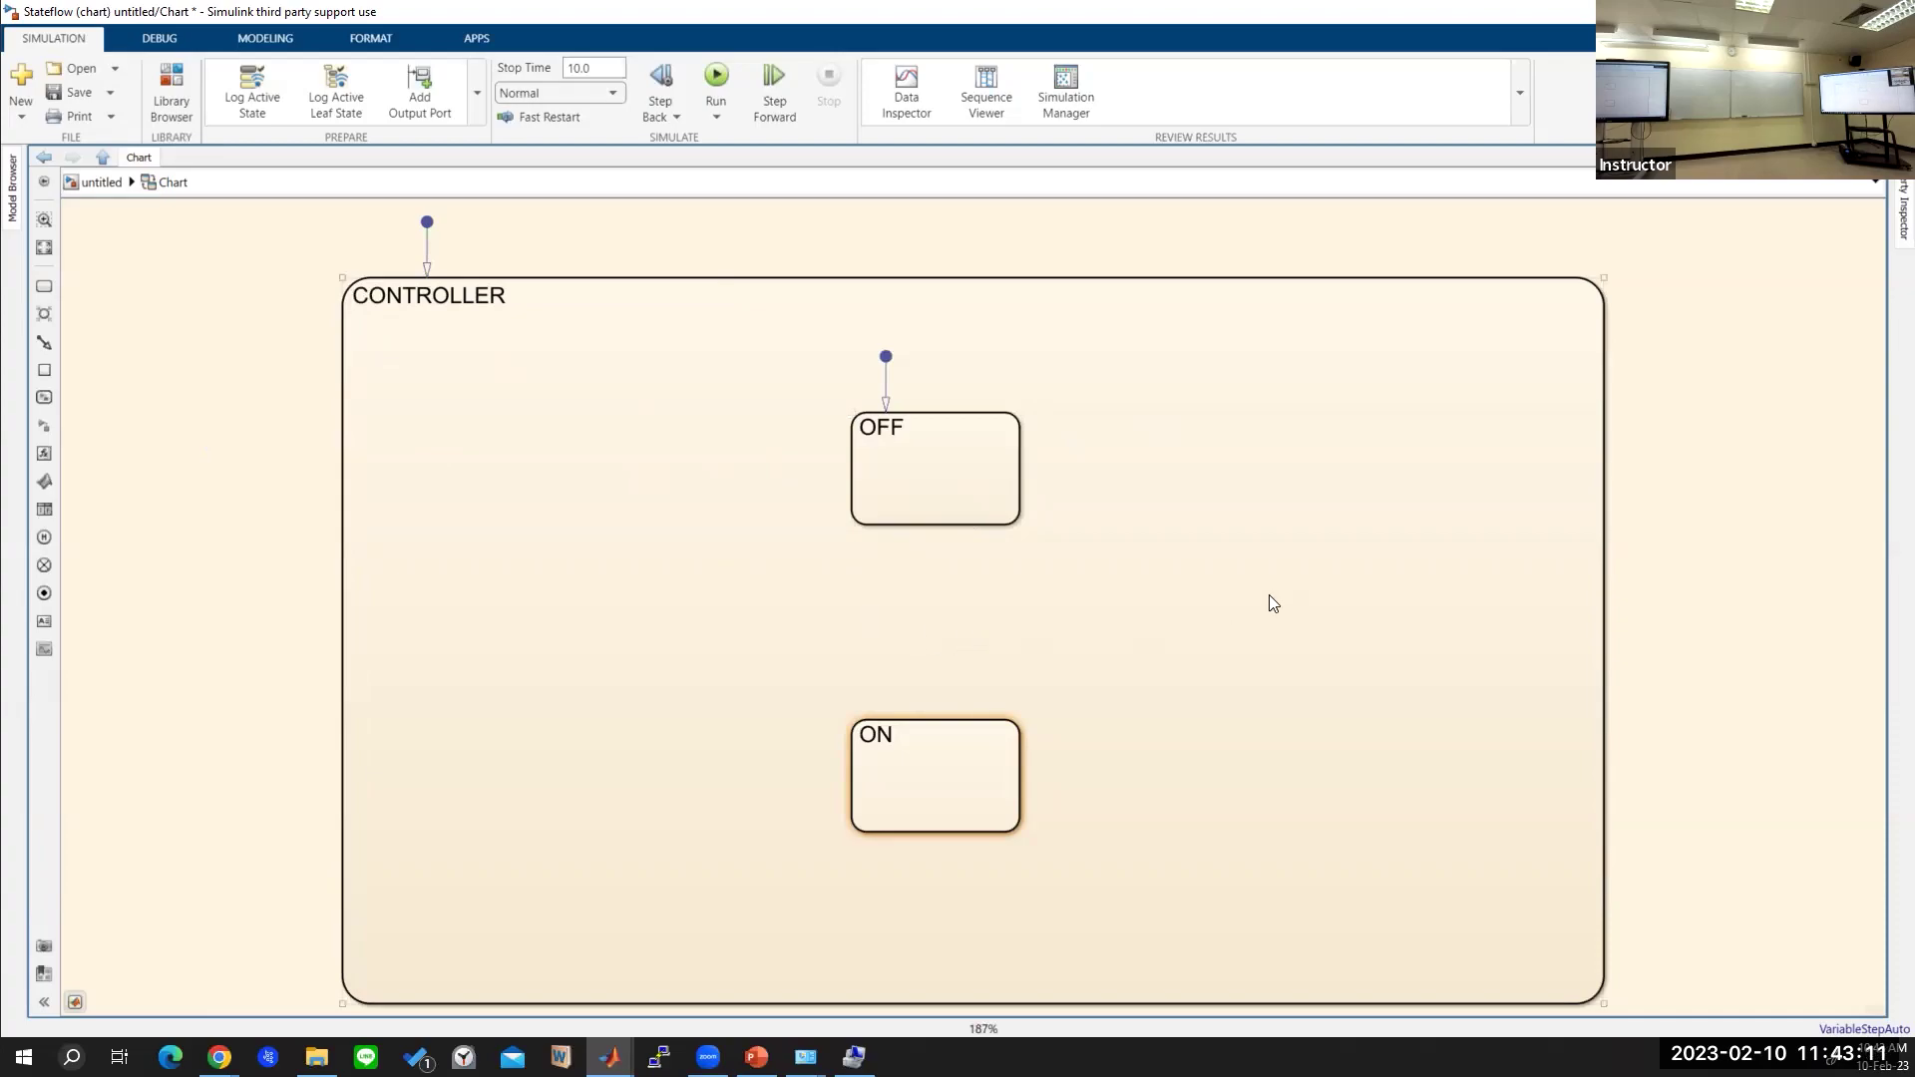
# Connect the OFF and ON substates with a transition from OFF to ON and a return transition from ON to OFF.
pyautogui.click(908, 740)
pyautogui.moveTo(895, 525); pyautogui.dragTo(897, 719)
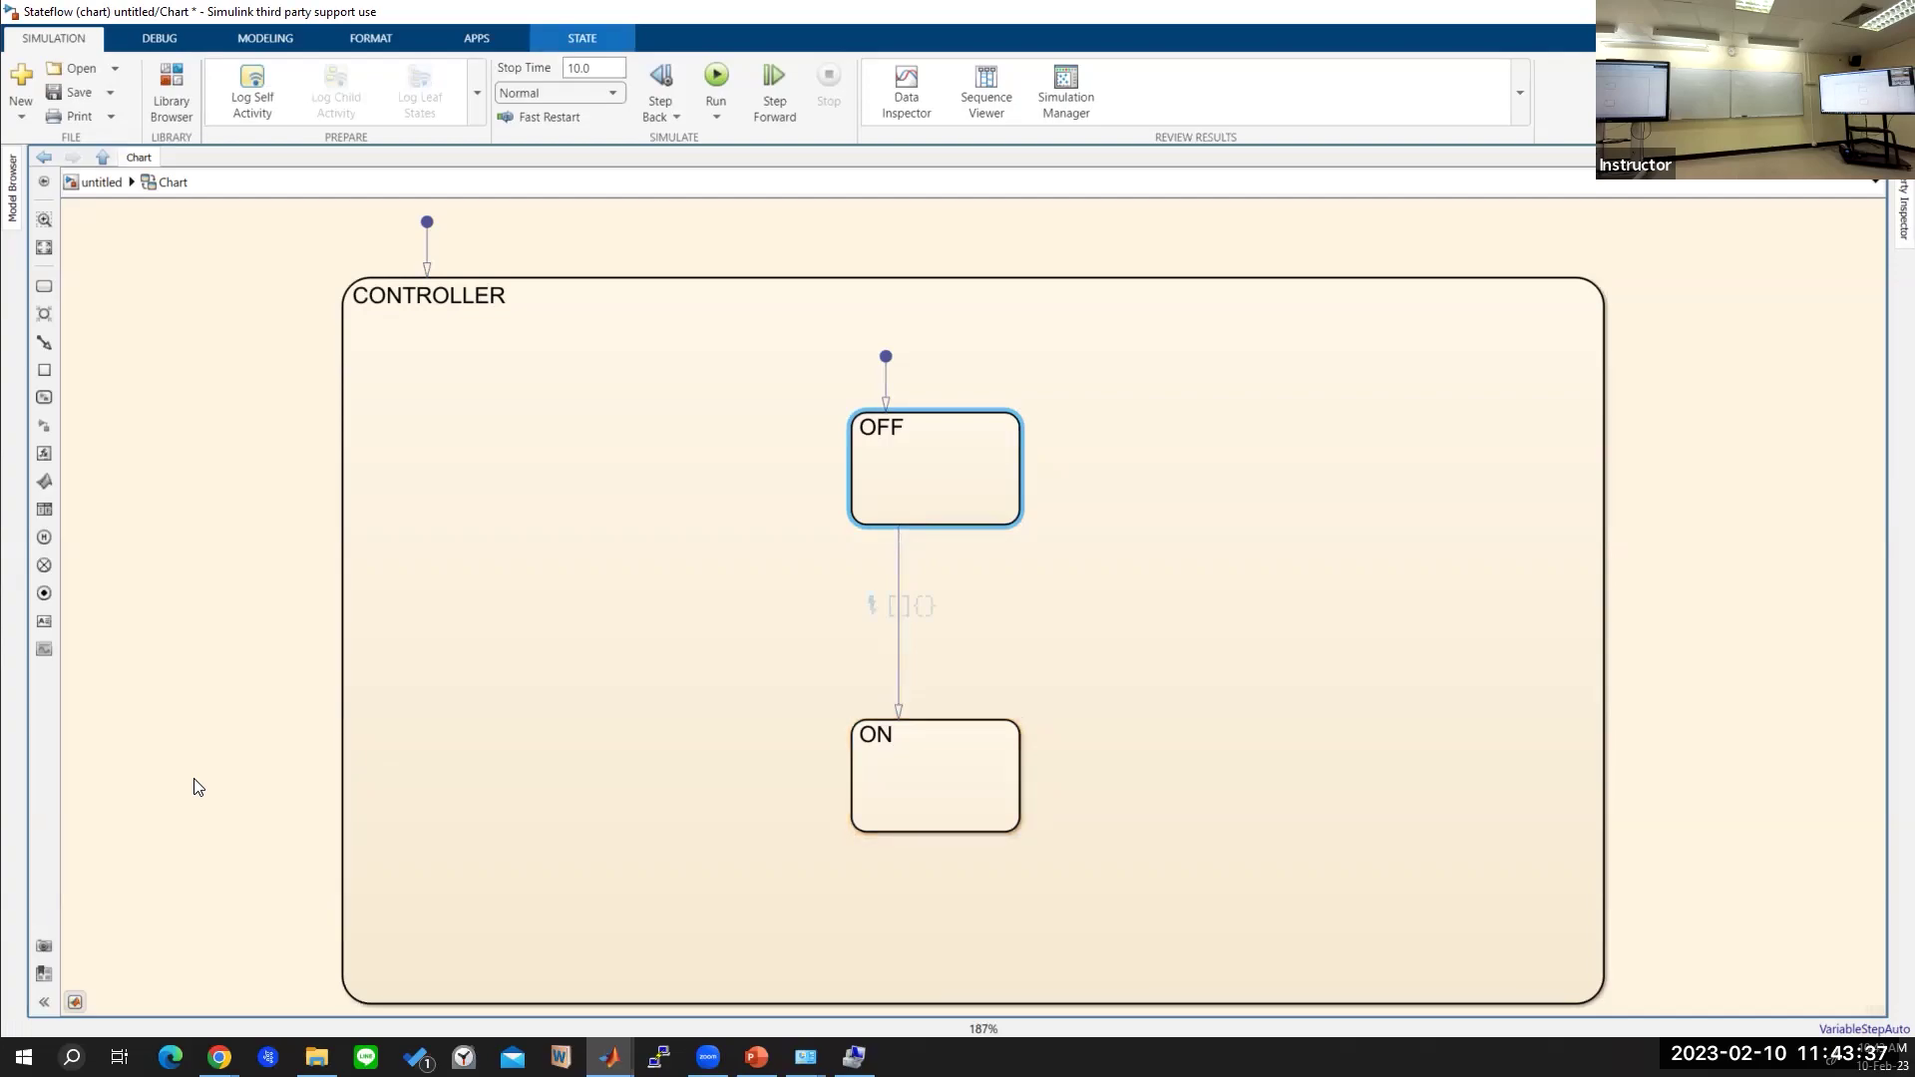
pyautogui.click(716, 610)
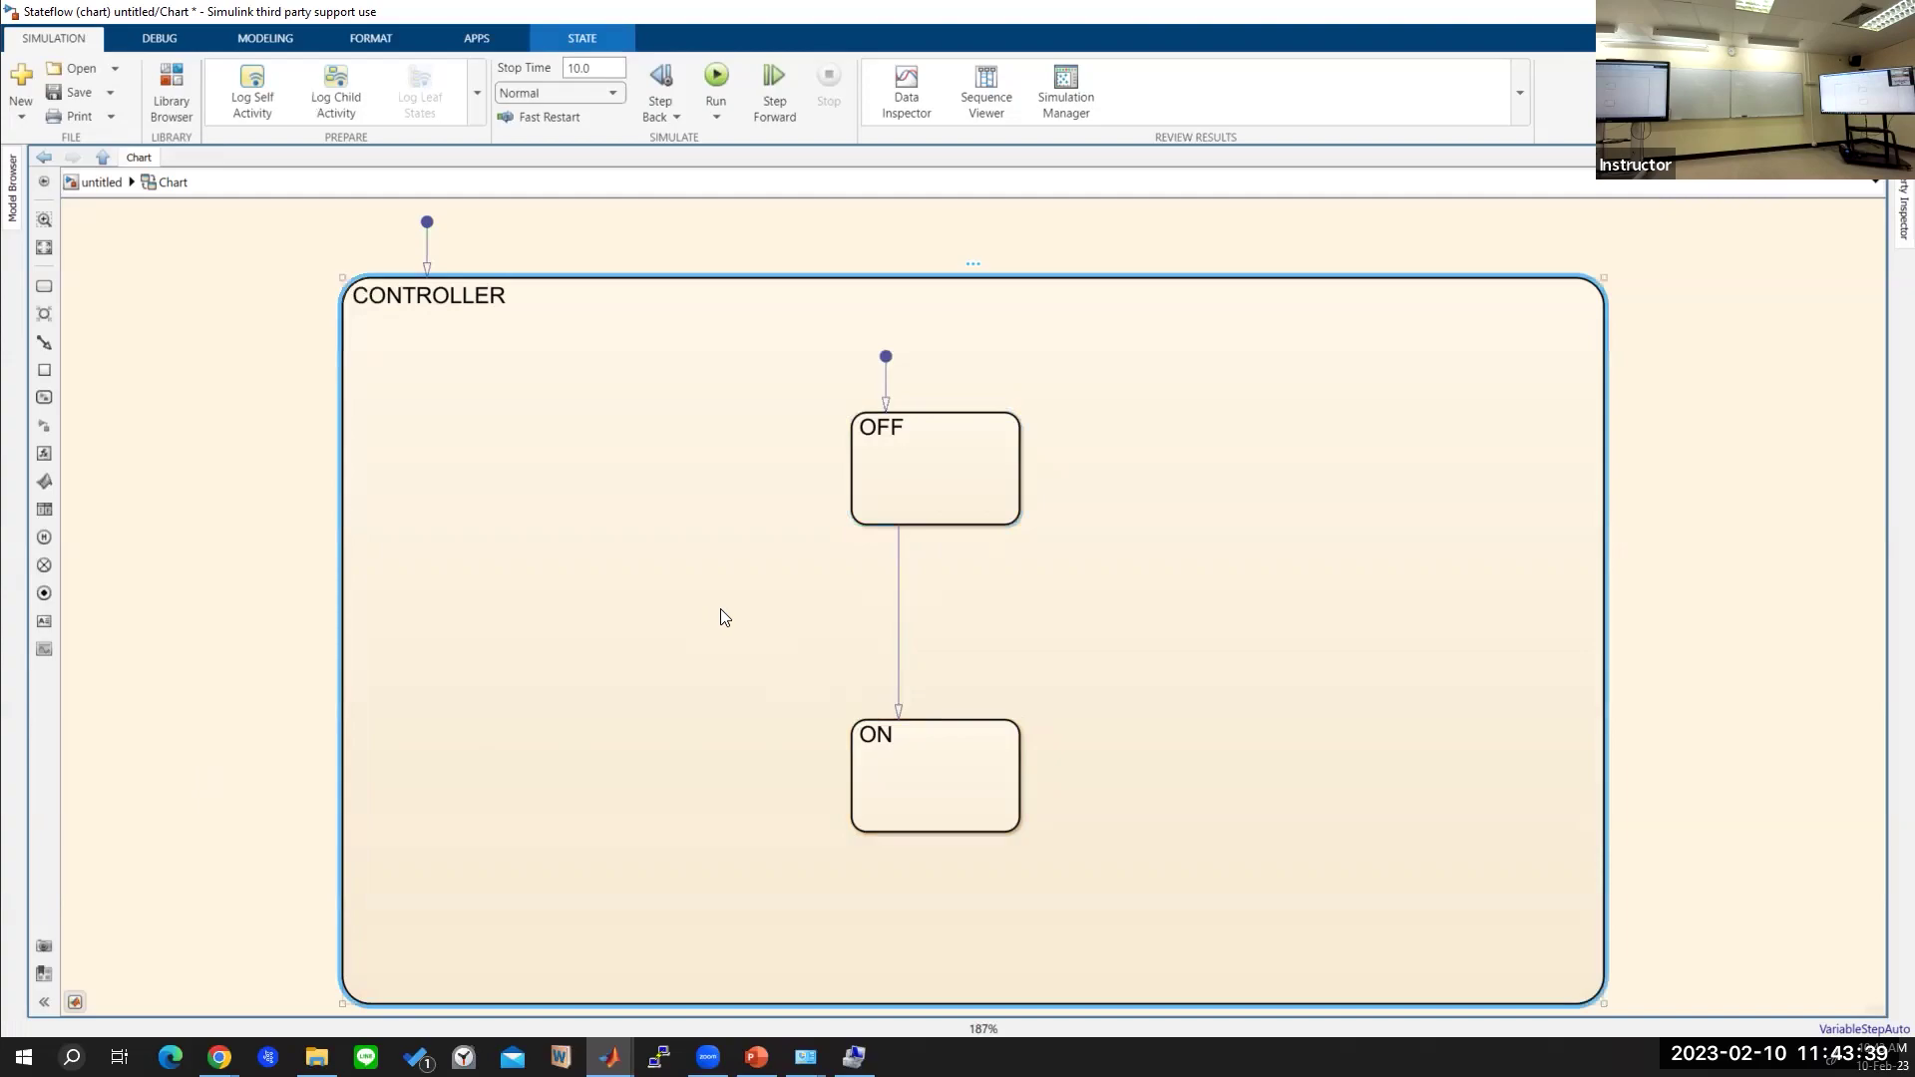
pyautogui.click(955, 719)
pyautogui.moveTo(955, 719); pyautogui.dragTo(955, 531)
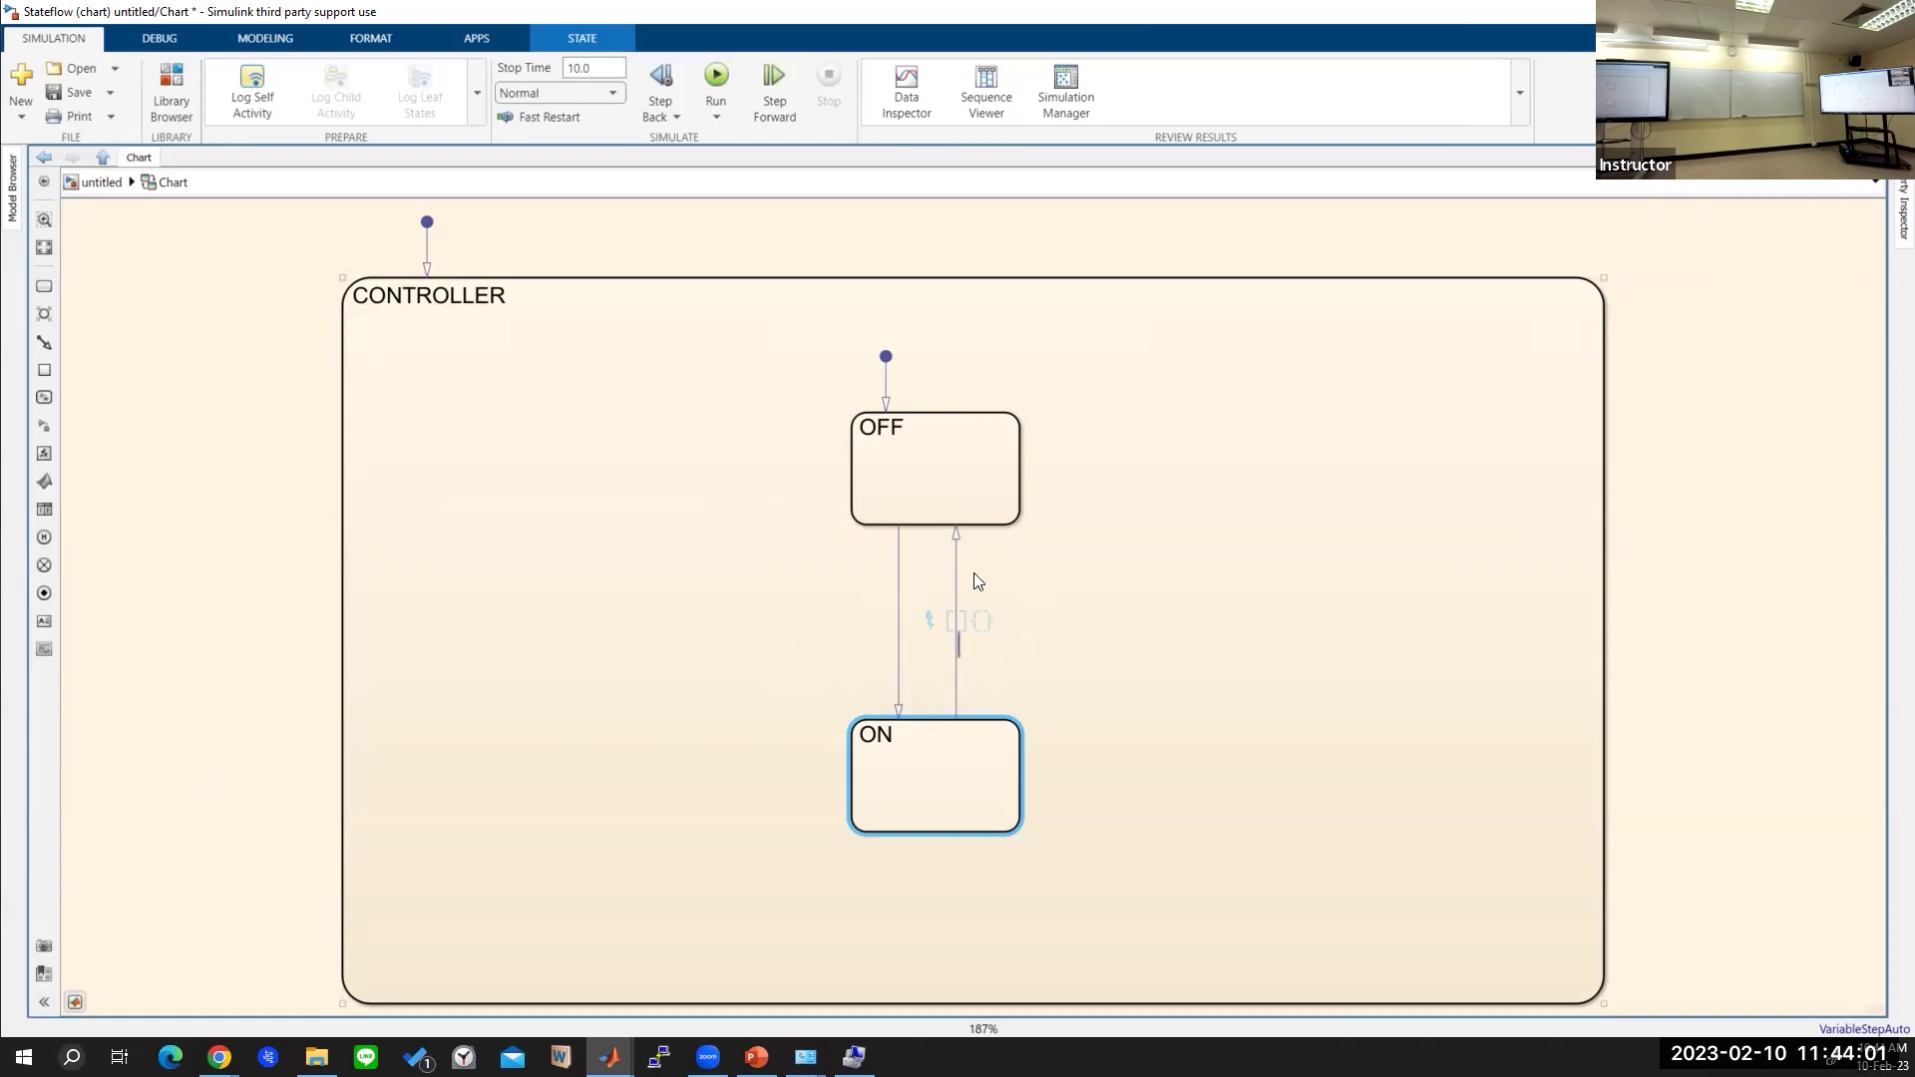
pyautogui.click(1102, 583)
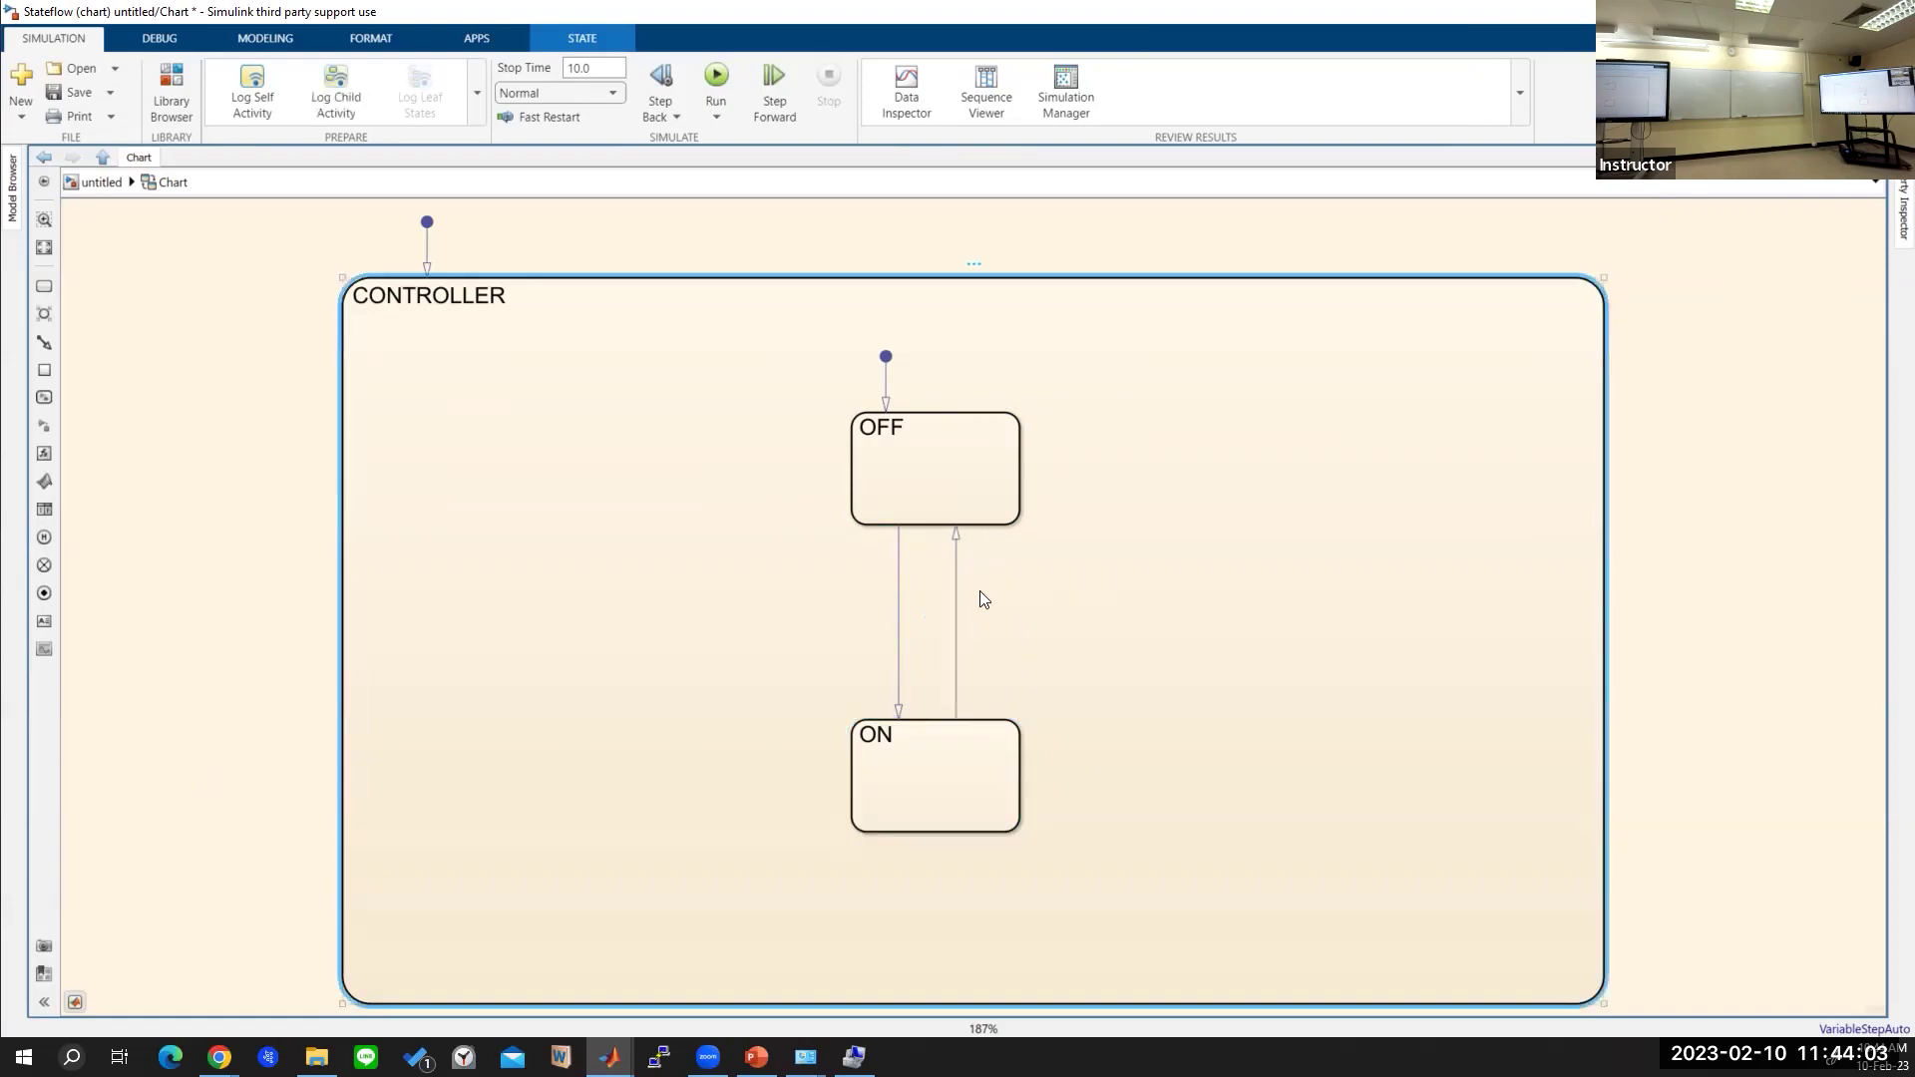
# Swap the two transitions so ON-to-OFF runs straight on the left and OFF-to-ON runs straight on the right, attached to both states.
pyautogui.moveTo(953, 607)
pyautogui.mouseDown()
pyautogui.moveTo(885, 615)
pyautogui.moveTo(948, 612)
pyautogui.mouseUp()
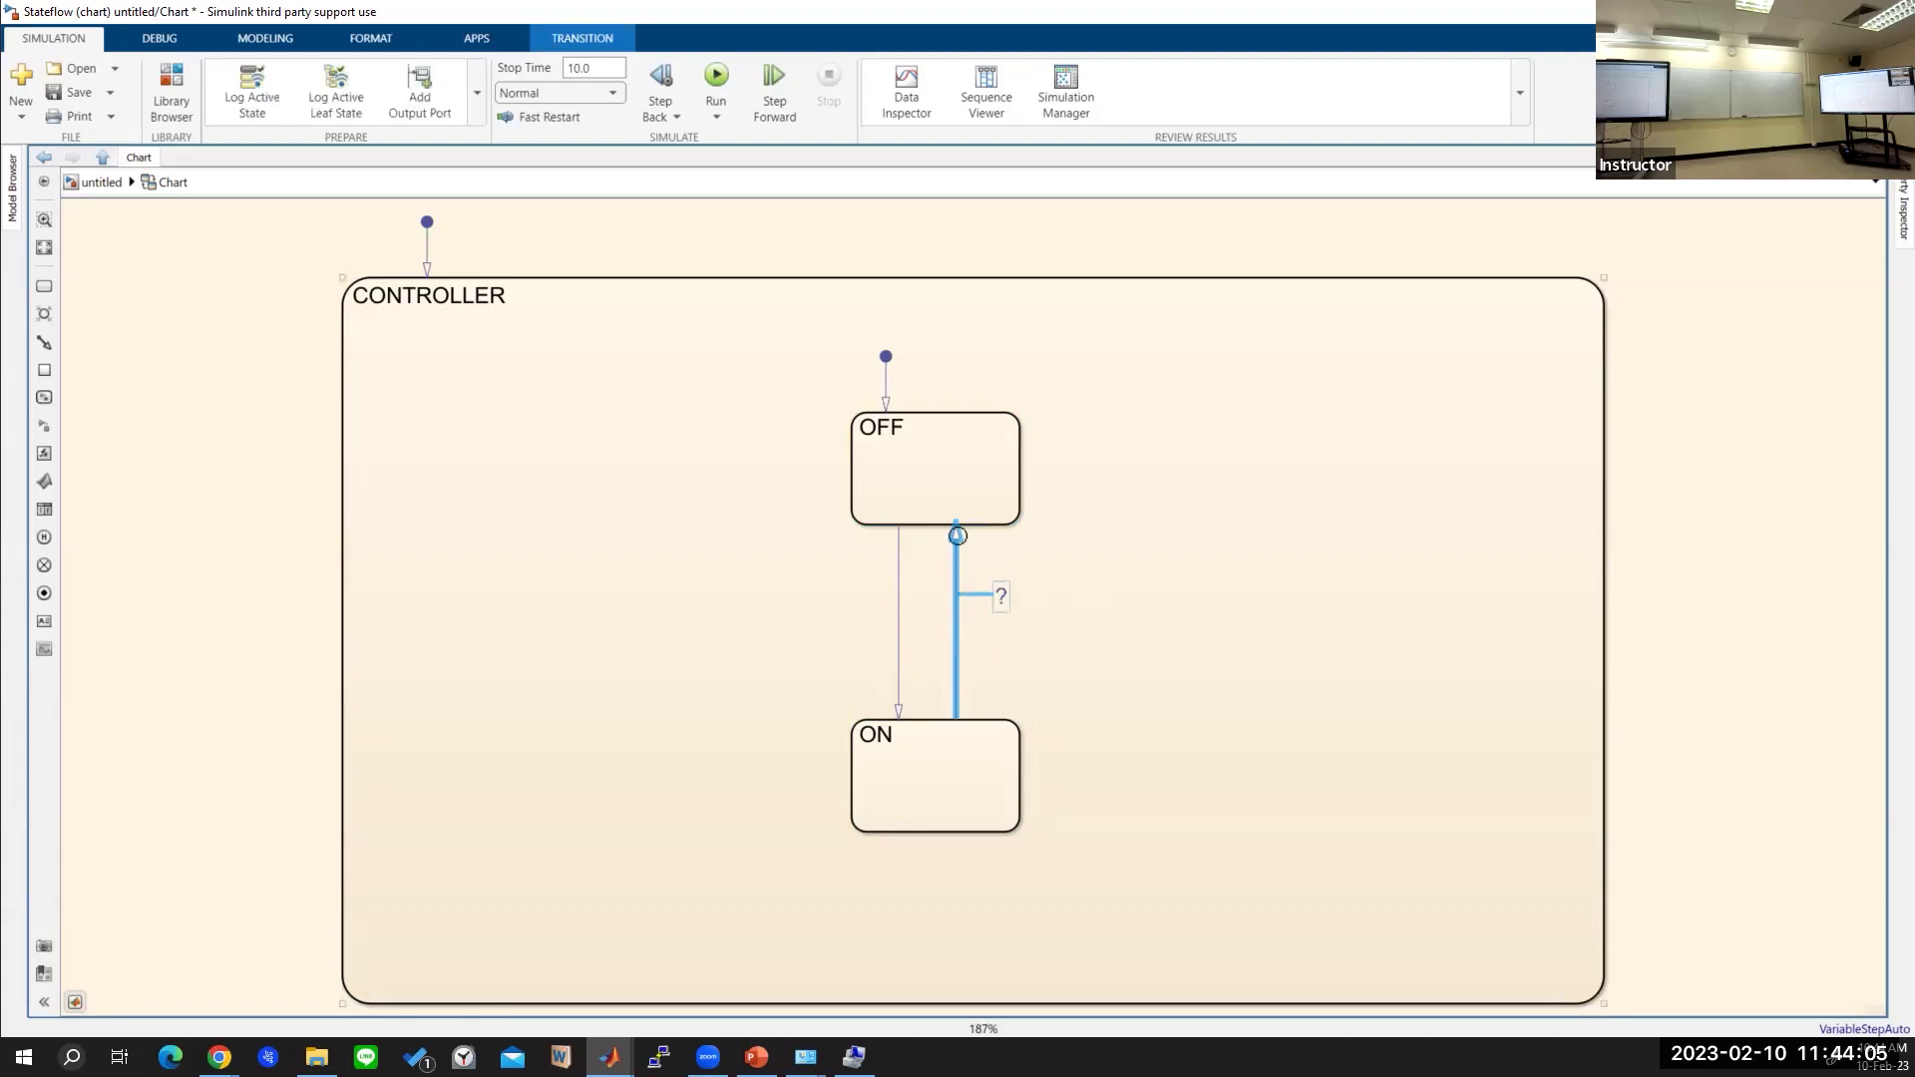
pyautogui.moveTo(909, 534)
pyautogui.mouseDown()
pyautogui.moveTo(857, 539)
pyautogui.moveTo(945, 534)
pyautogui.moveTo(883, 530)
pyautogui.mouseUp()
pyautogui.moveTo(895, 595); pyautogui.dragTo(942, 598)
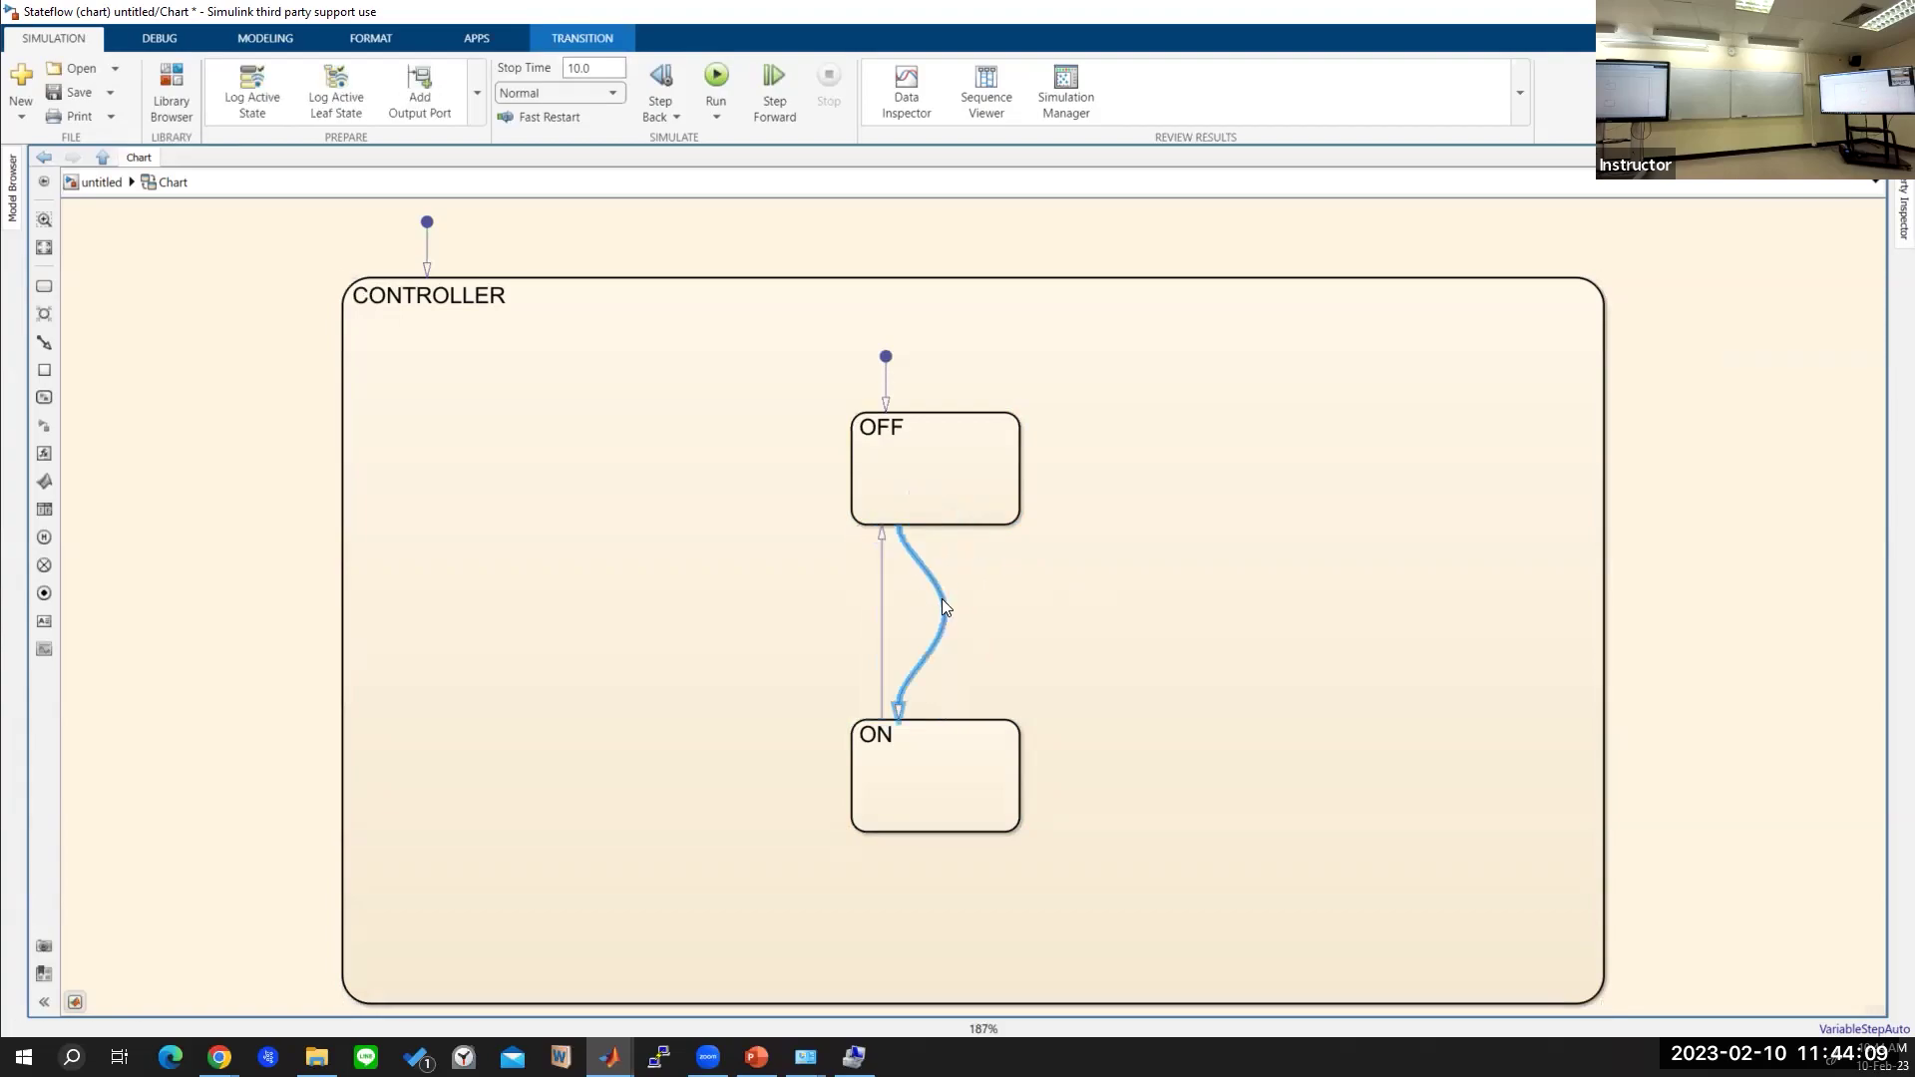
pyautogui.moveTo(899, 530)
pyautogui.mouseDown()
pyautogui.moveTo(945, 535)
pyautogui.moveTo(941, 552)
pyautogui.moveTo(891, 533)
pyautogui.mouseUp()
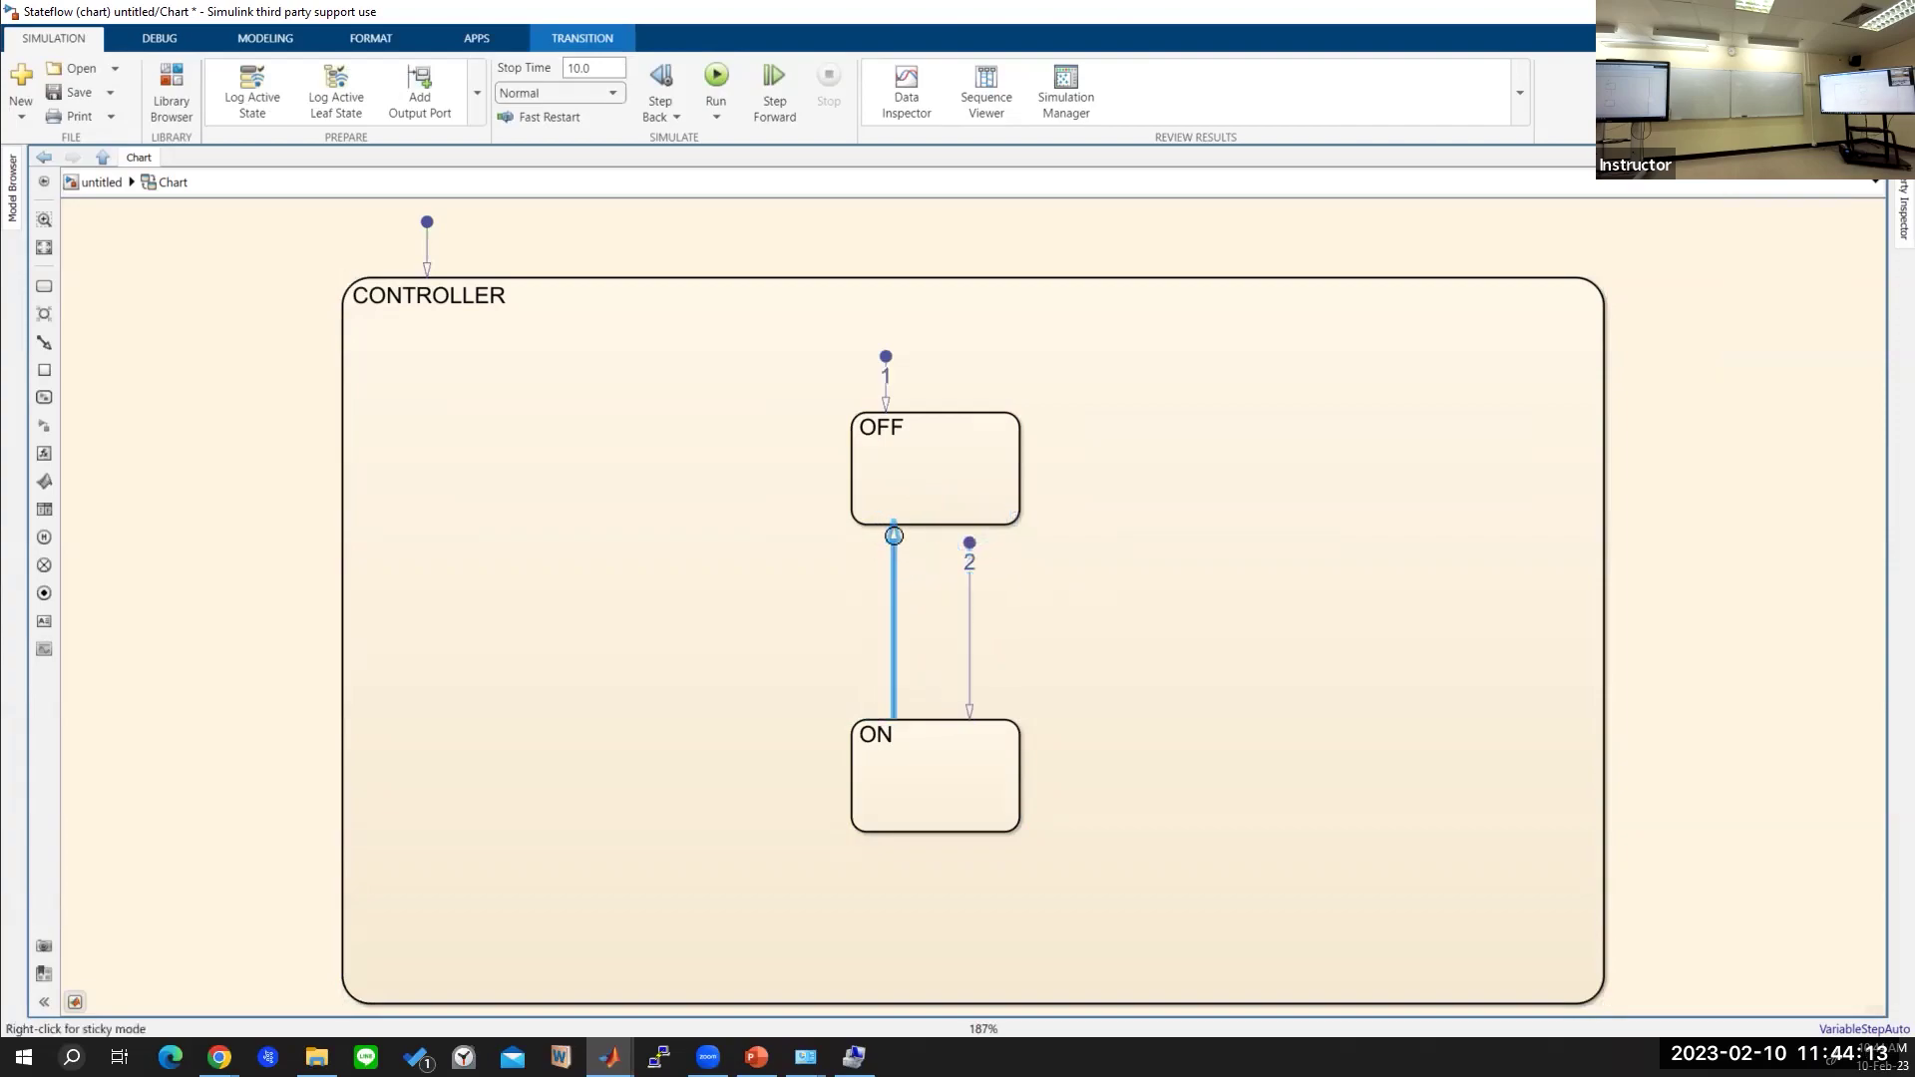
pyautogui.click(1720, 548)
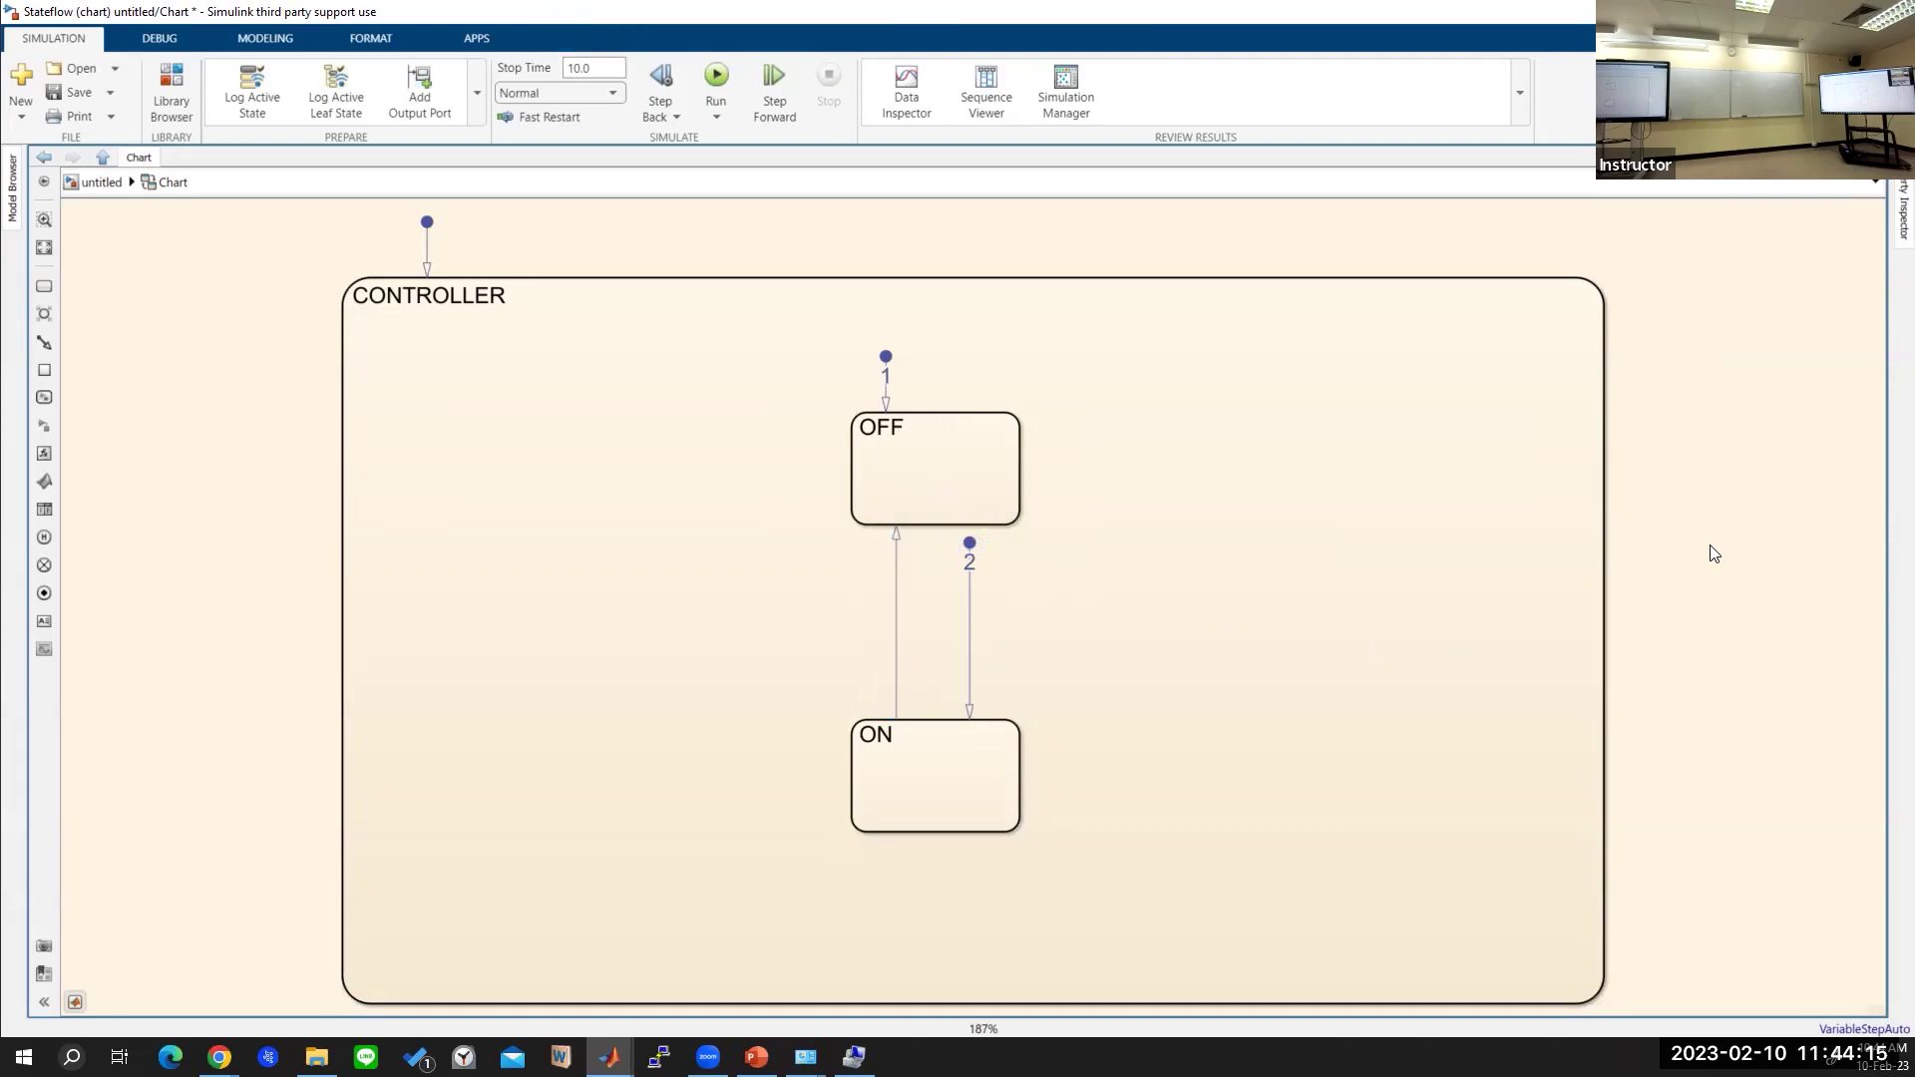
pyautogui.moveTo(969, 542); pyautogui.dragTo(967, 533)
pyautogui.click(1750, 477)
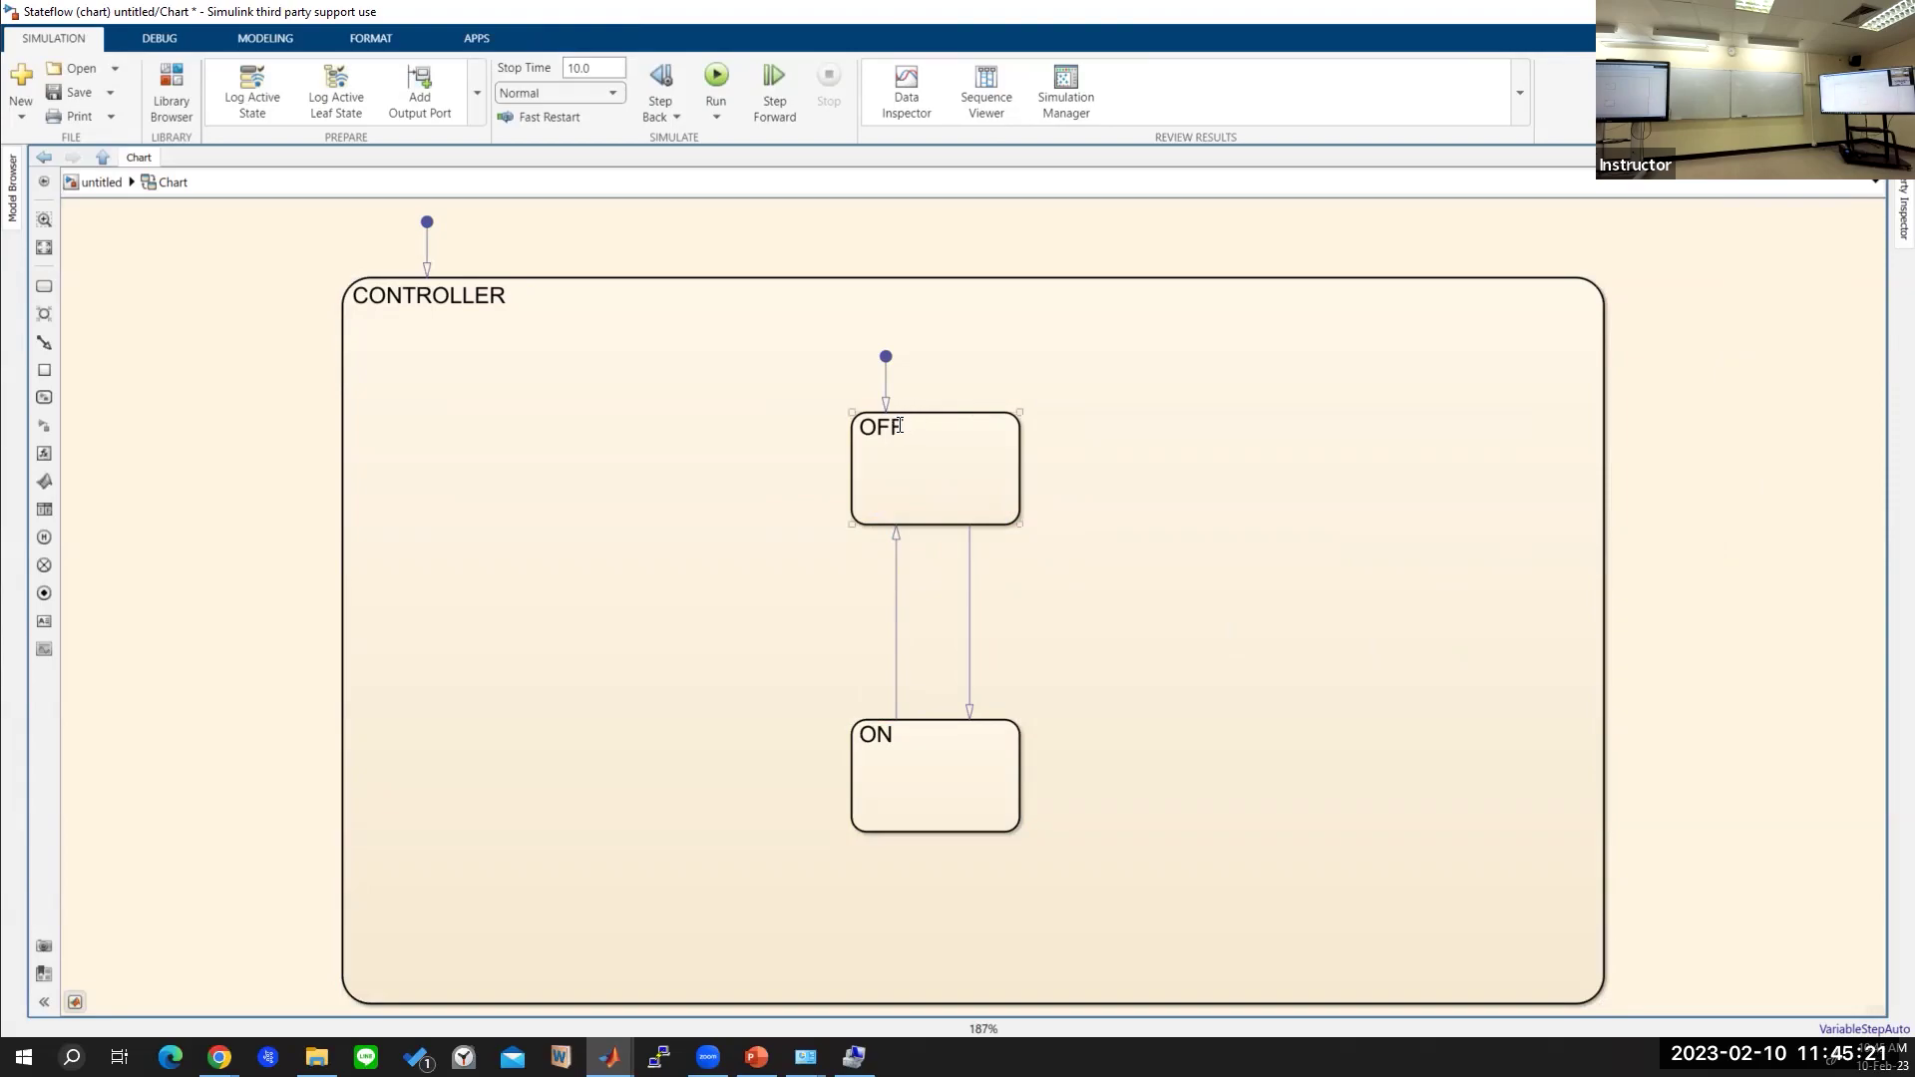
# Add the action LED = 0; to the OFF substate and LED = Brightness; to the ON substate.
pyautogui.click(899, 426)
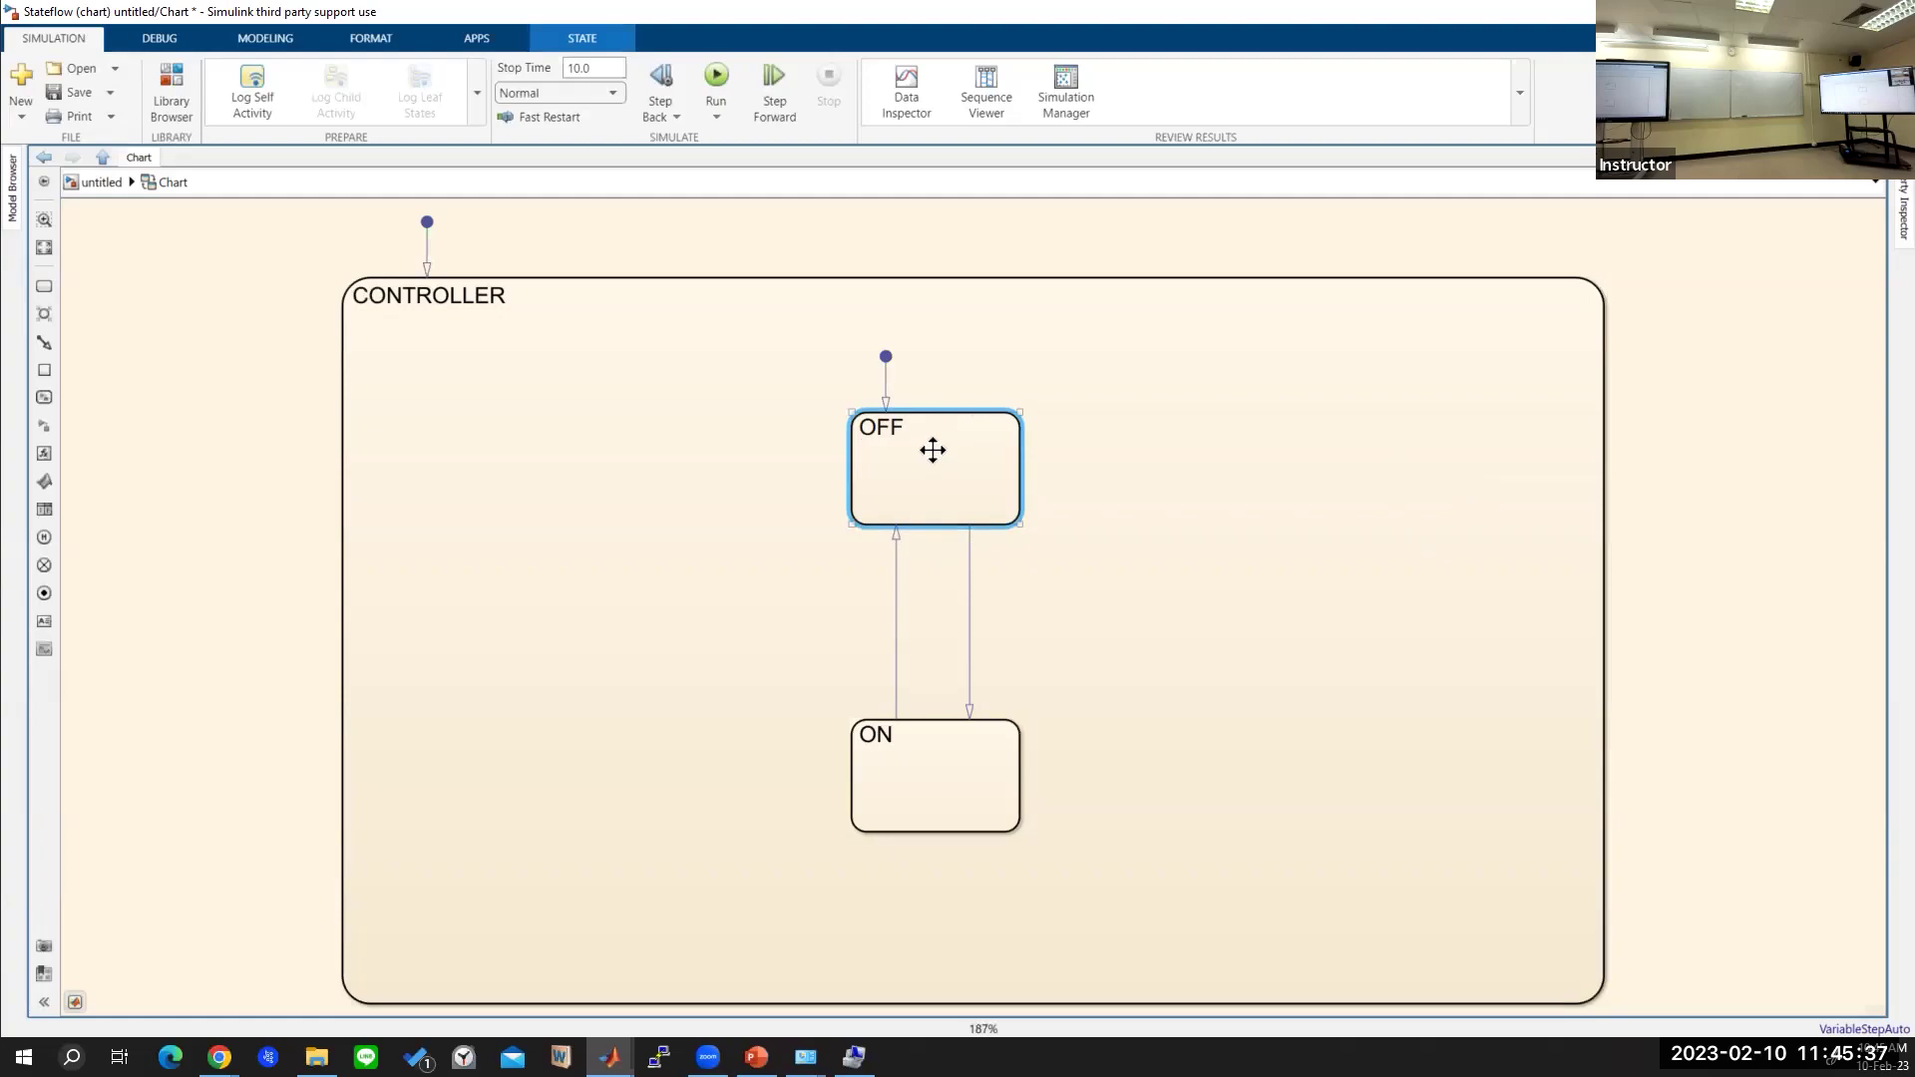
pyautogui.write('LED = 0;')
pyautogui.click(893, 738)
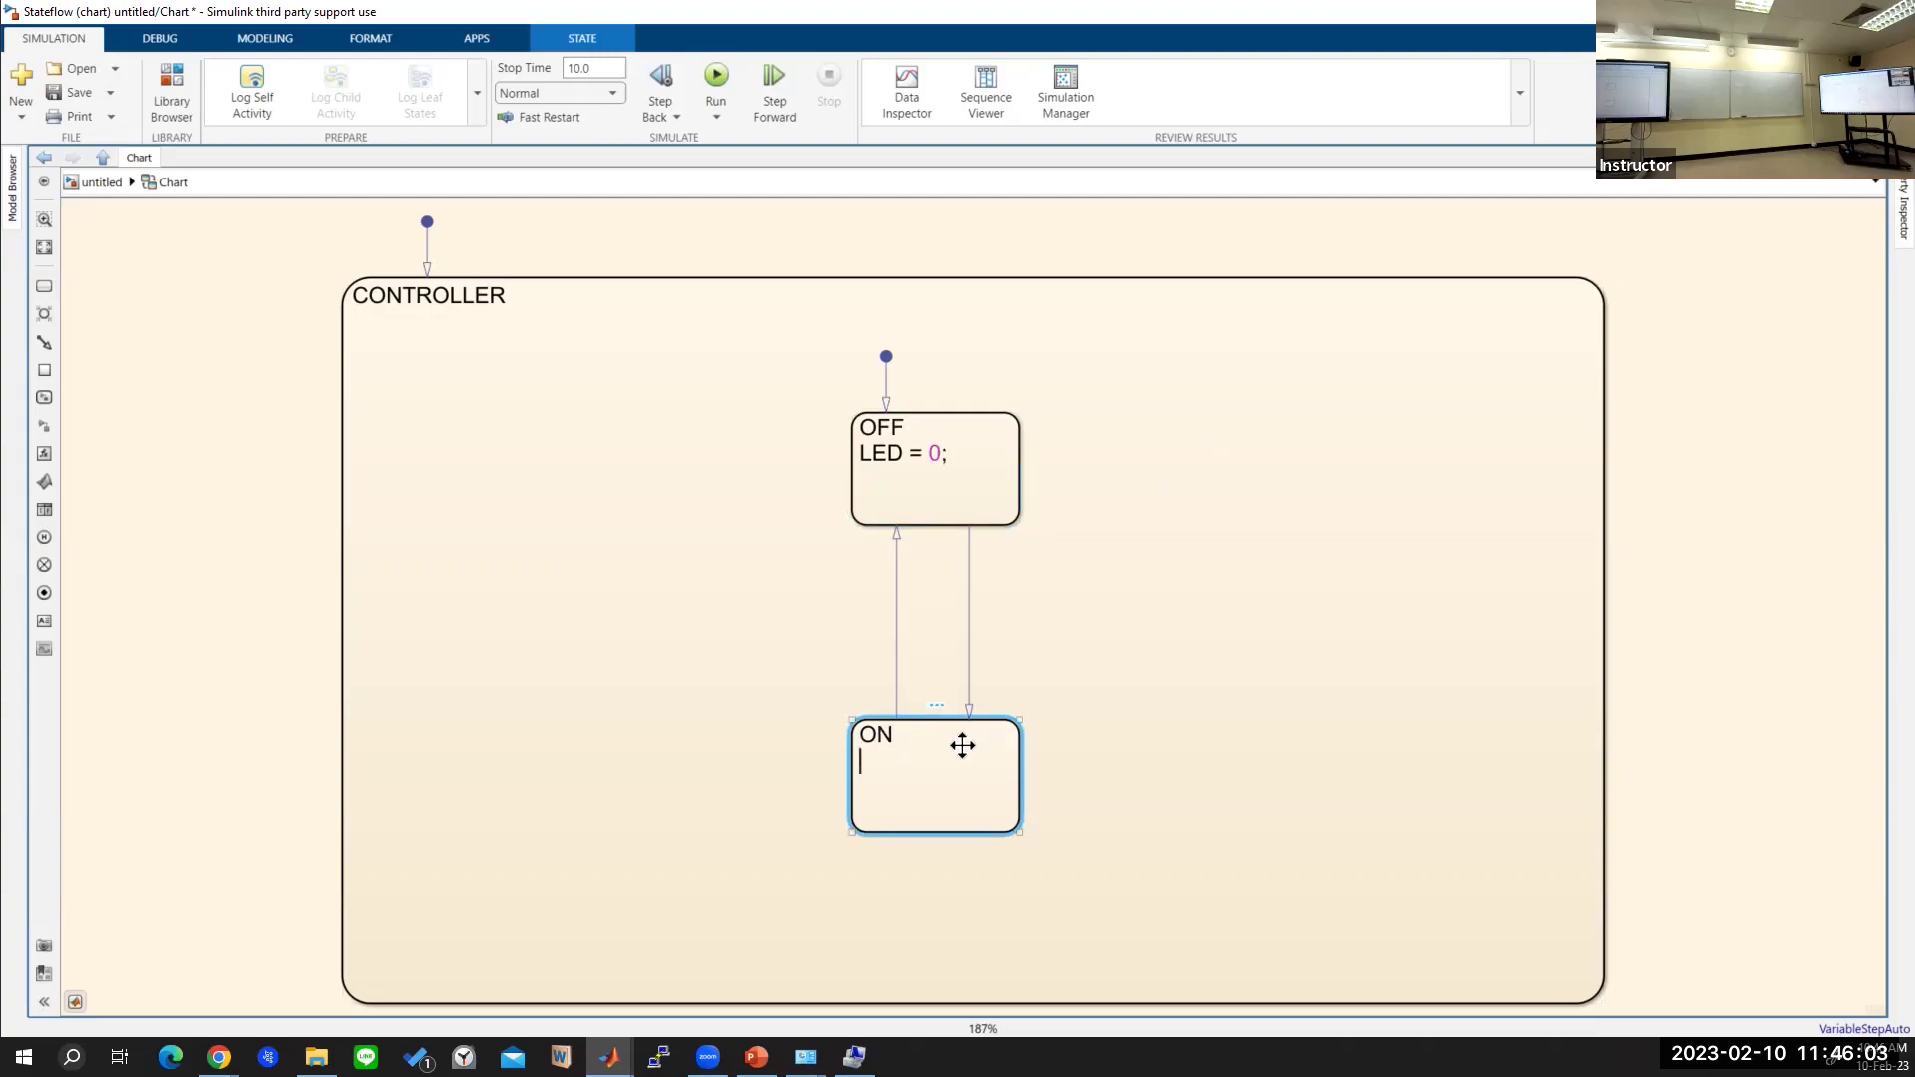
pyautogui.write('LED =')
pyautogui.write('Brightness;')
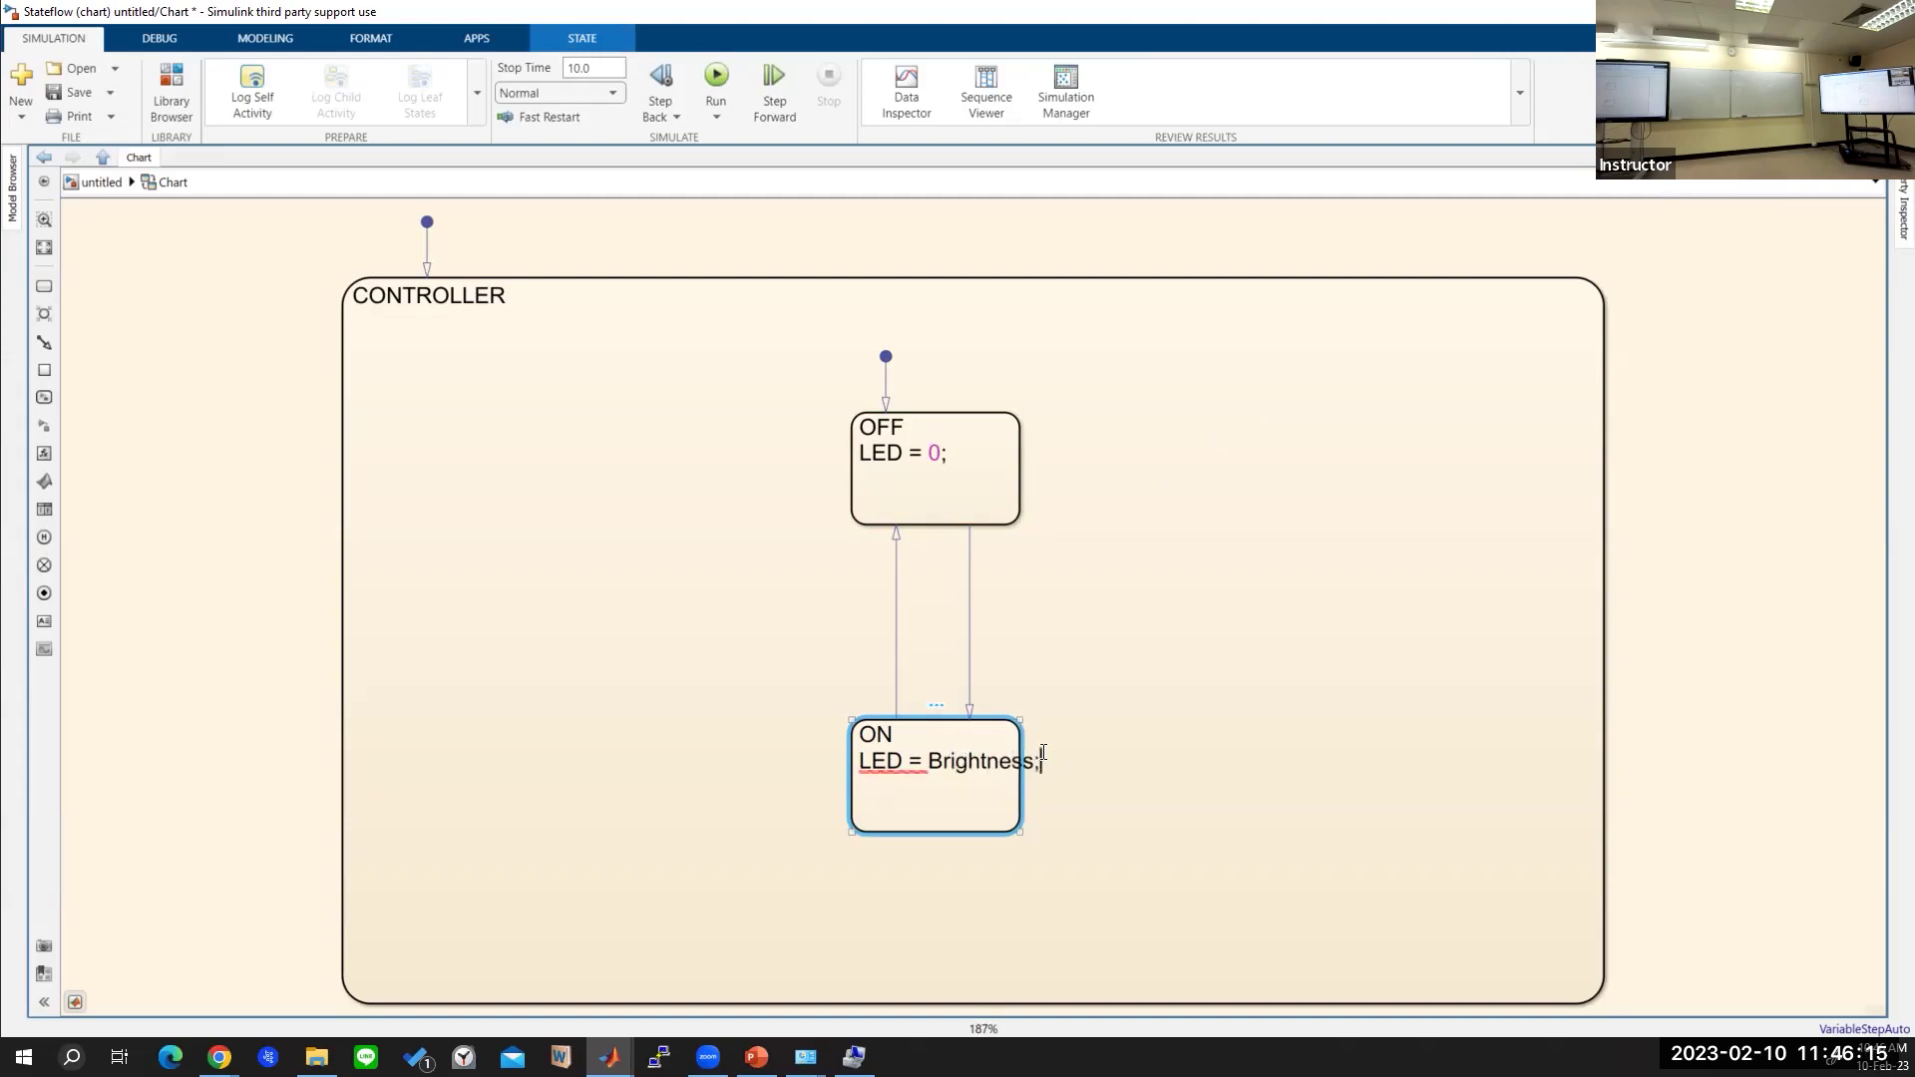
# Widen the ON substate to fit its action text, centre it beneath OFF, and straighten the transitions between them.
pyautogui.moveTo(1019, 832); pyautogui.dragTo(1065, 836)
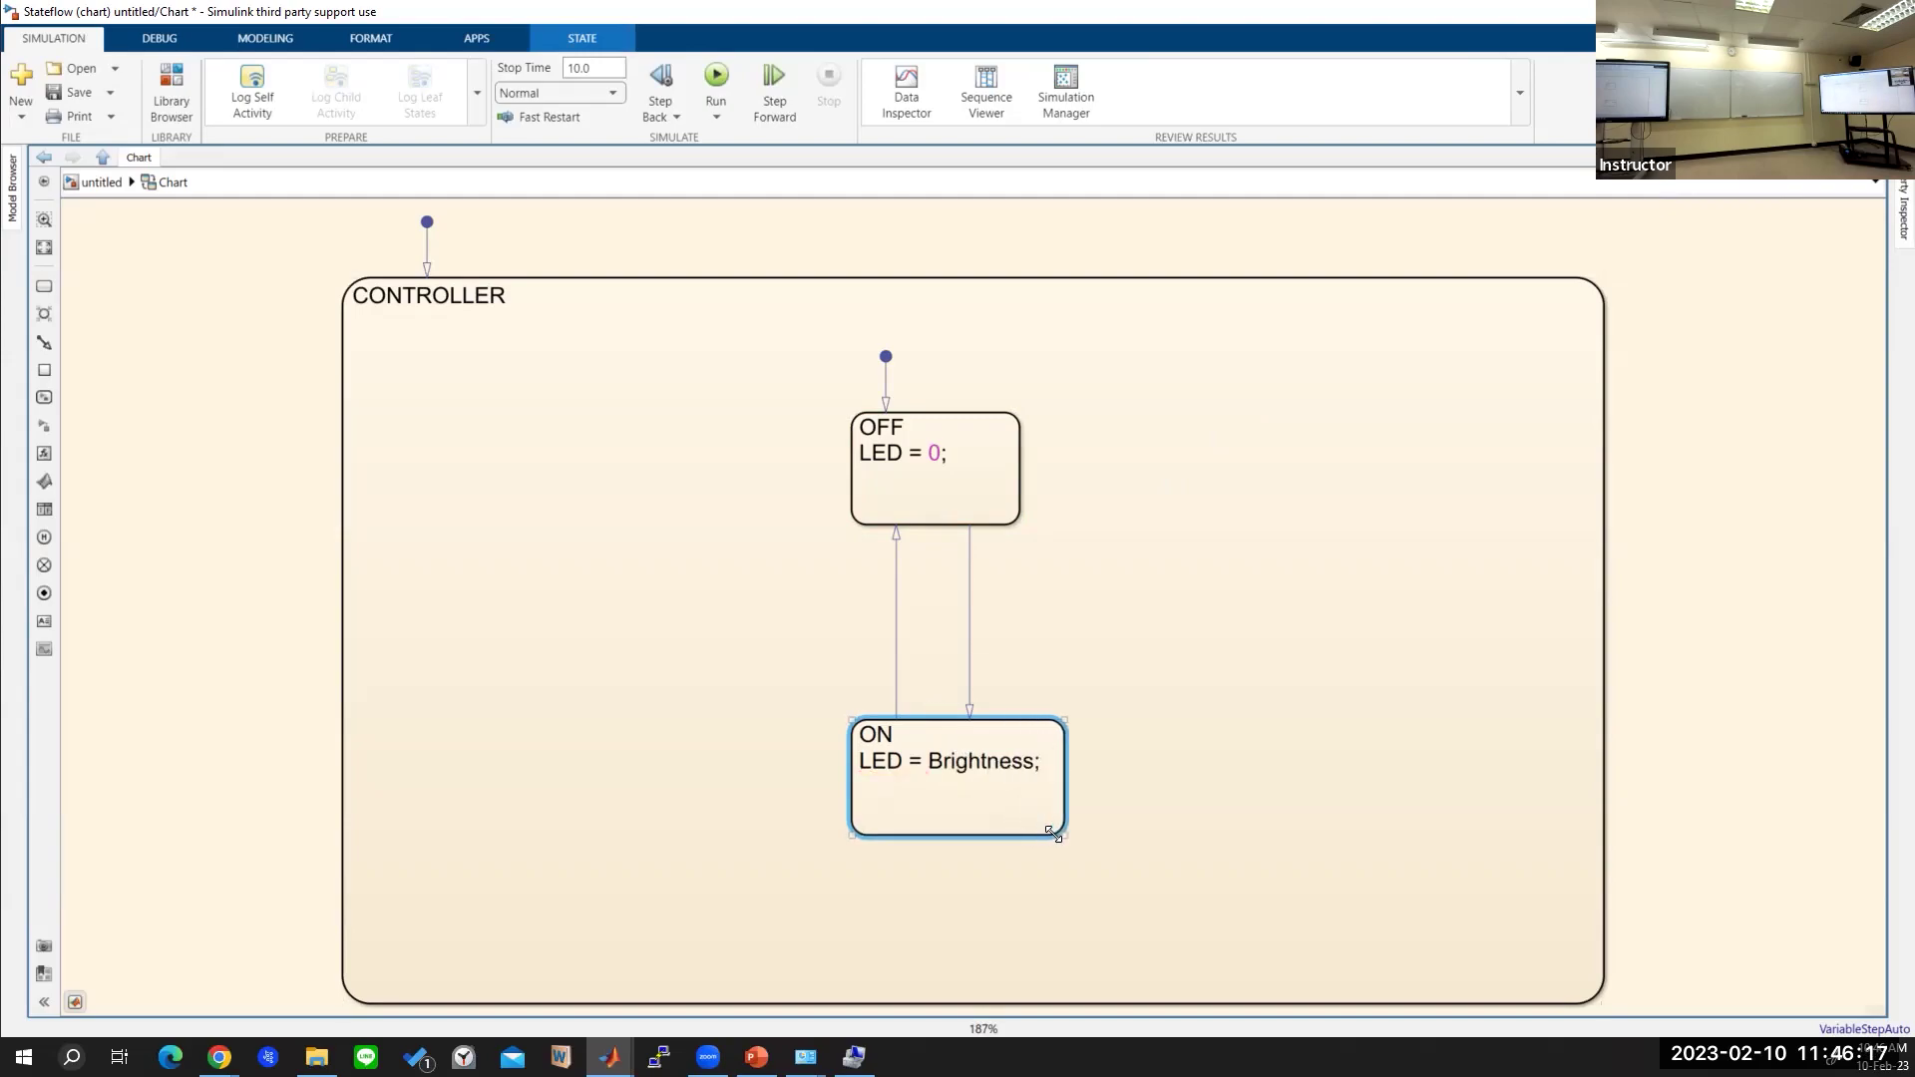
pyautogui.click(1095, 748)
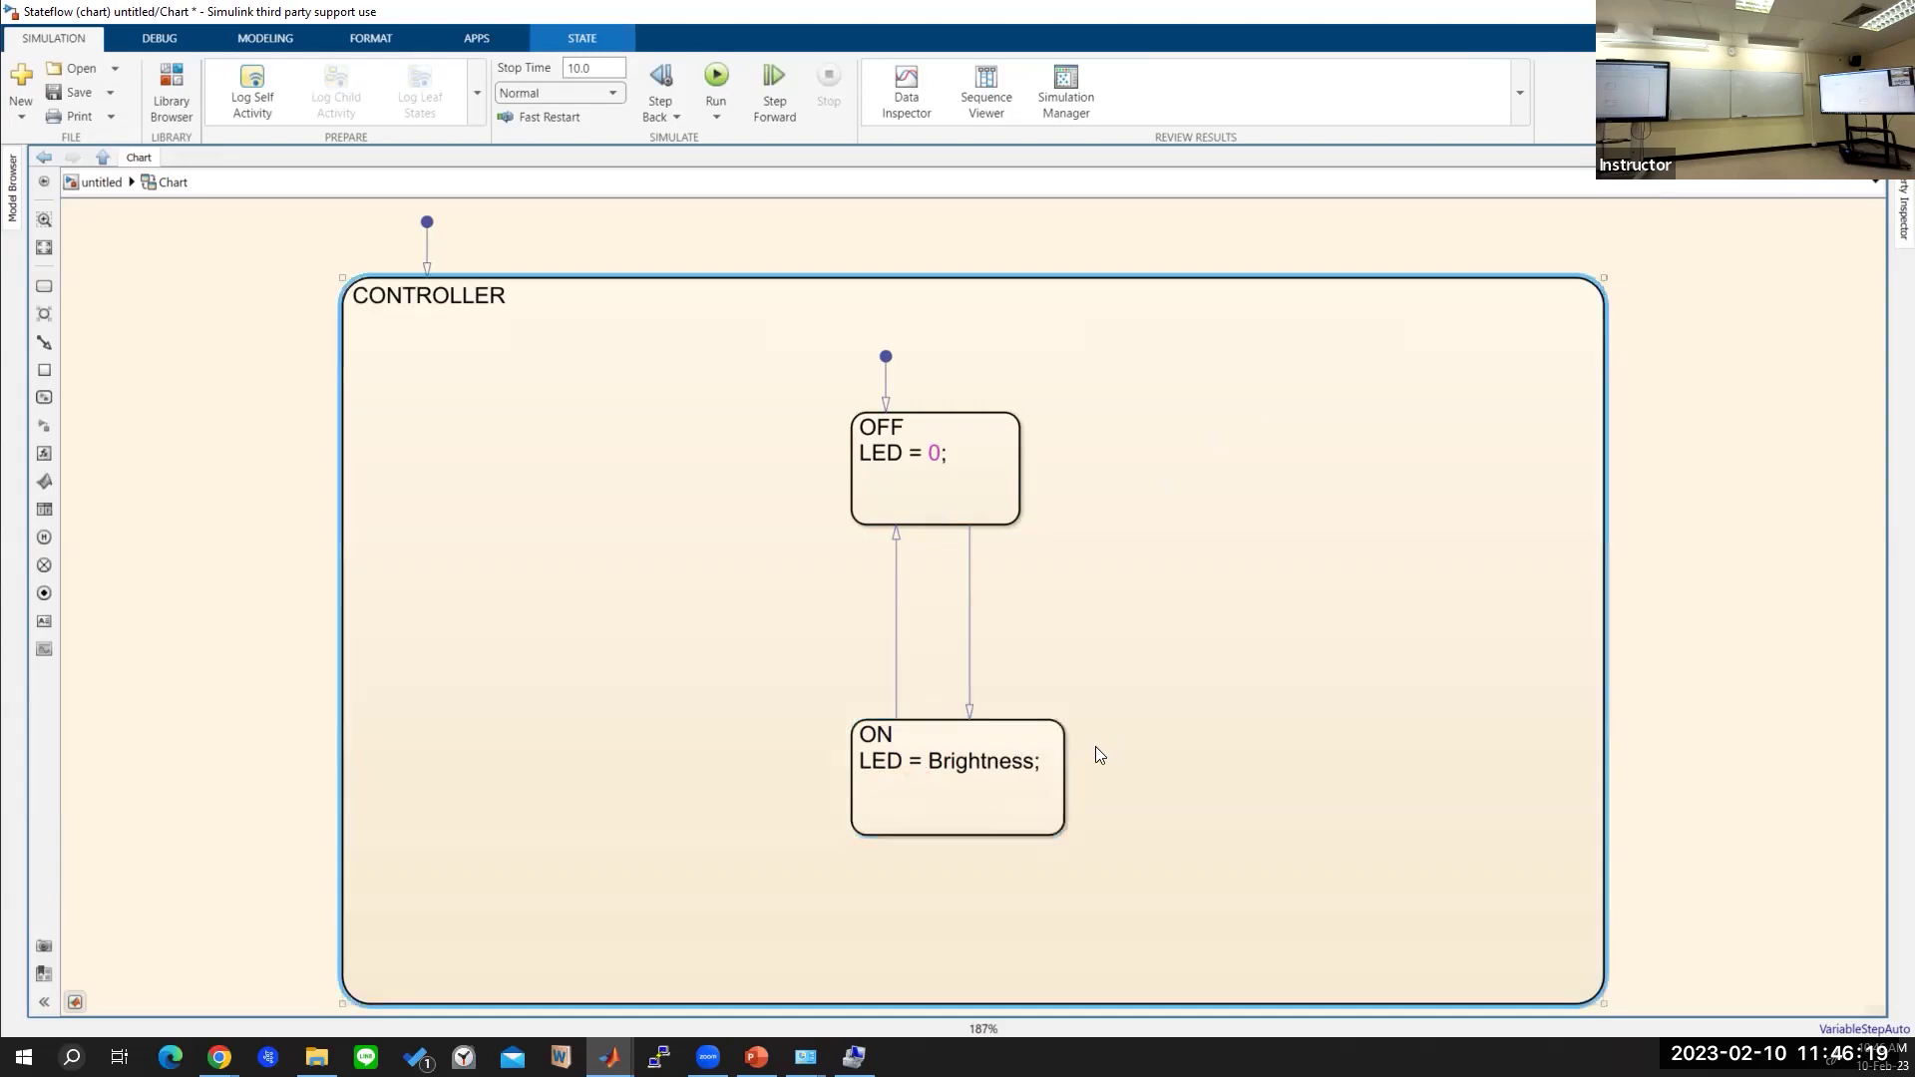
pyautogui.moveTo(971, 804); pyautogui.dragTo(961, 804)
pyautogui.moveTo(870, 529); pyautogui.dragTo(906, 526)
pyautogui.moveTo(947, 709); pyautogui.dragTo(970, 709)
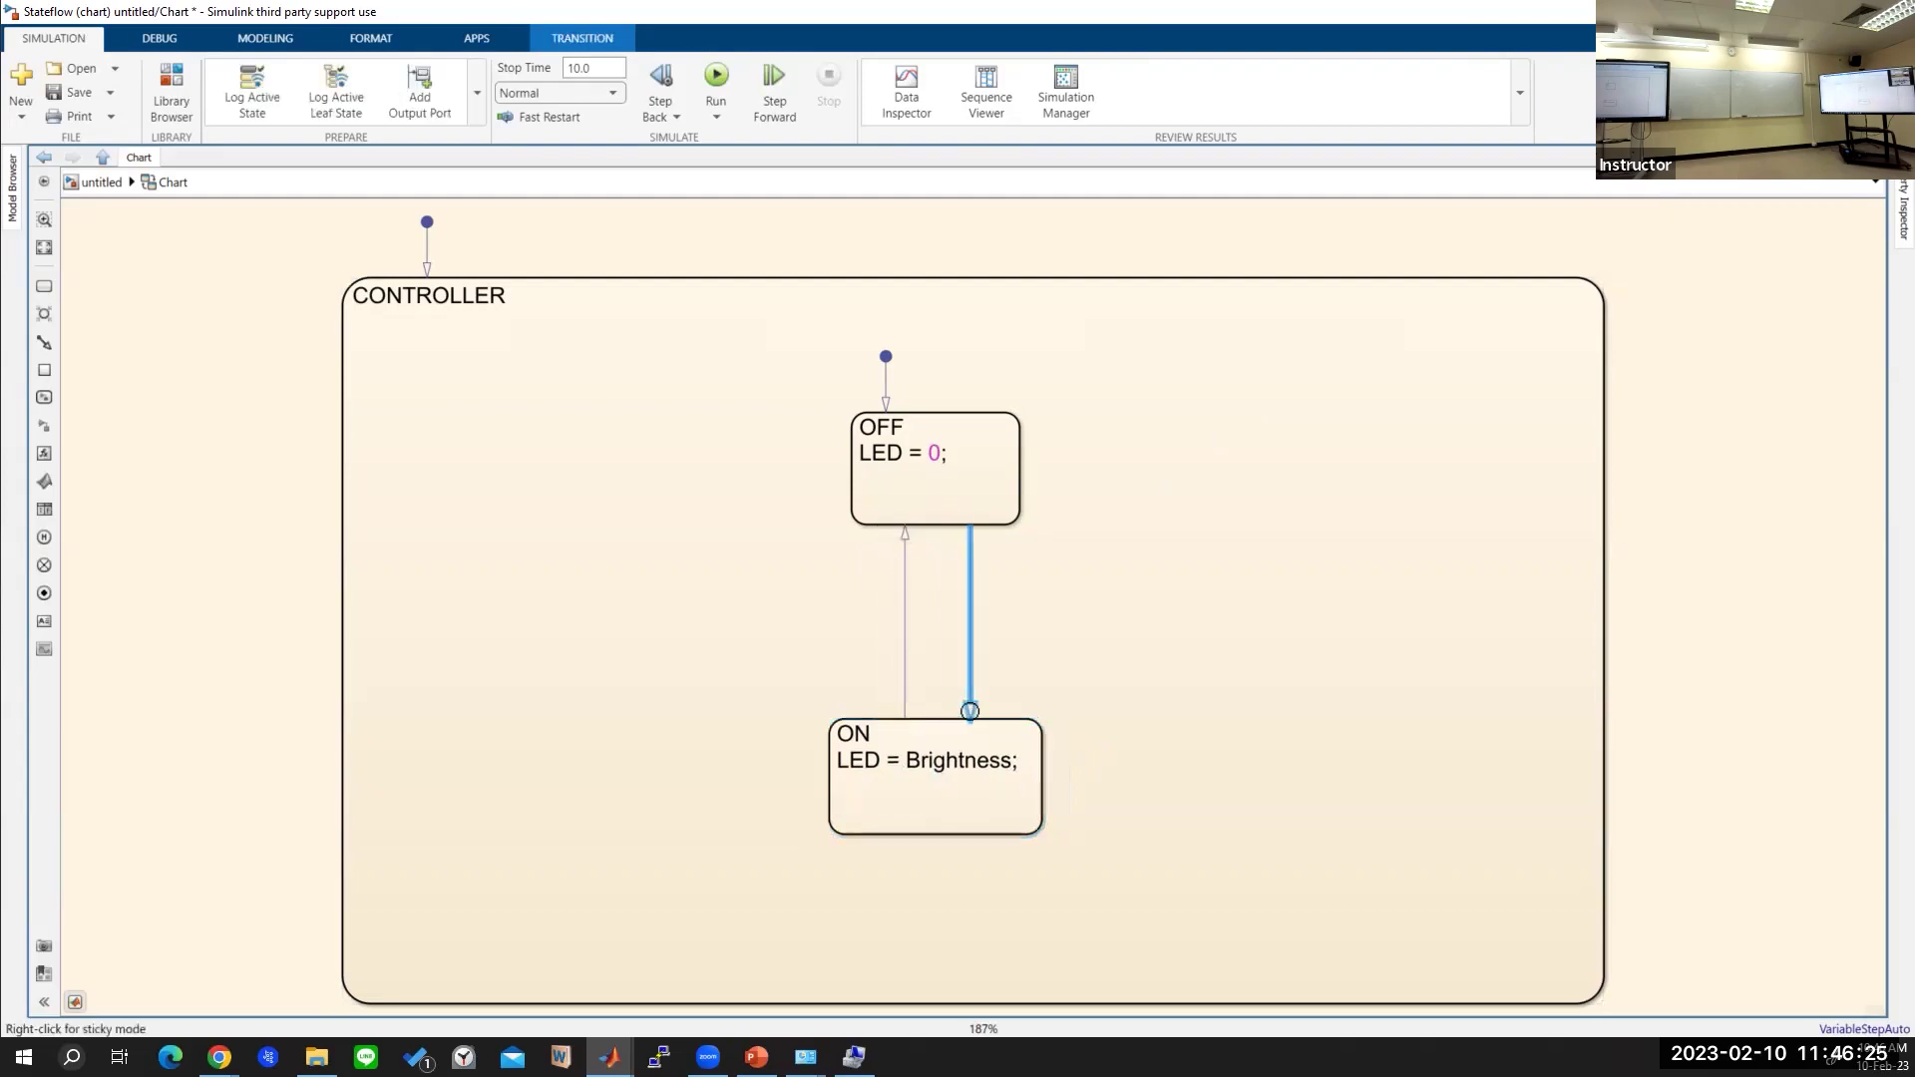
pyautogui.click(1263, 662)
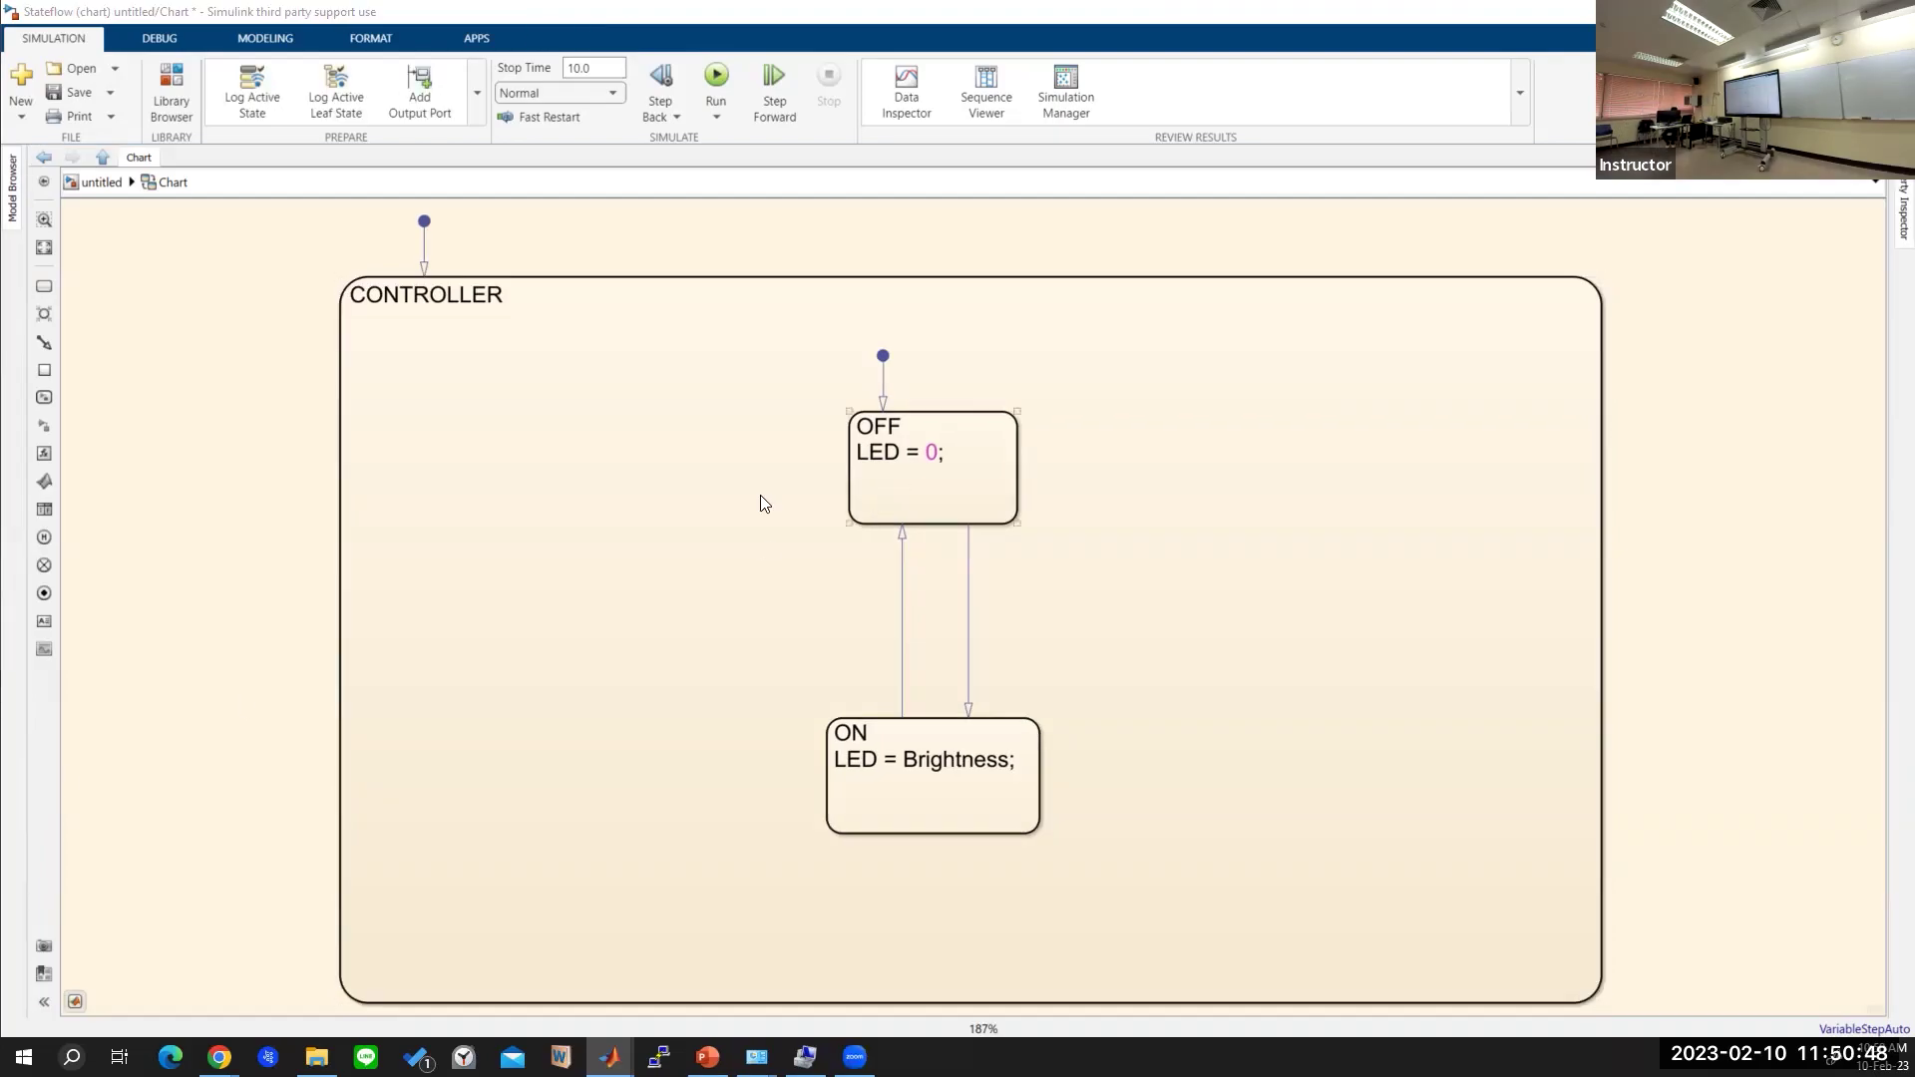
pyautogui.click(763, 504)
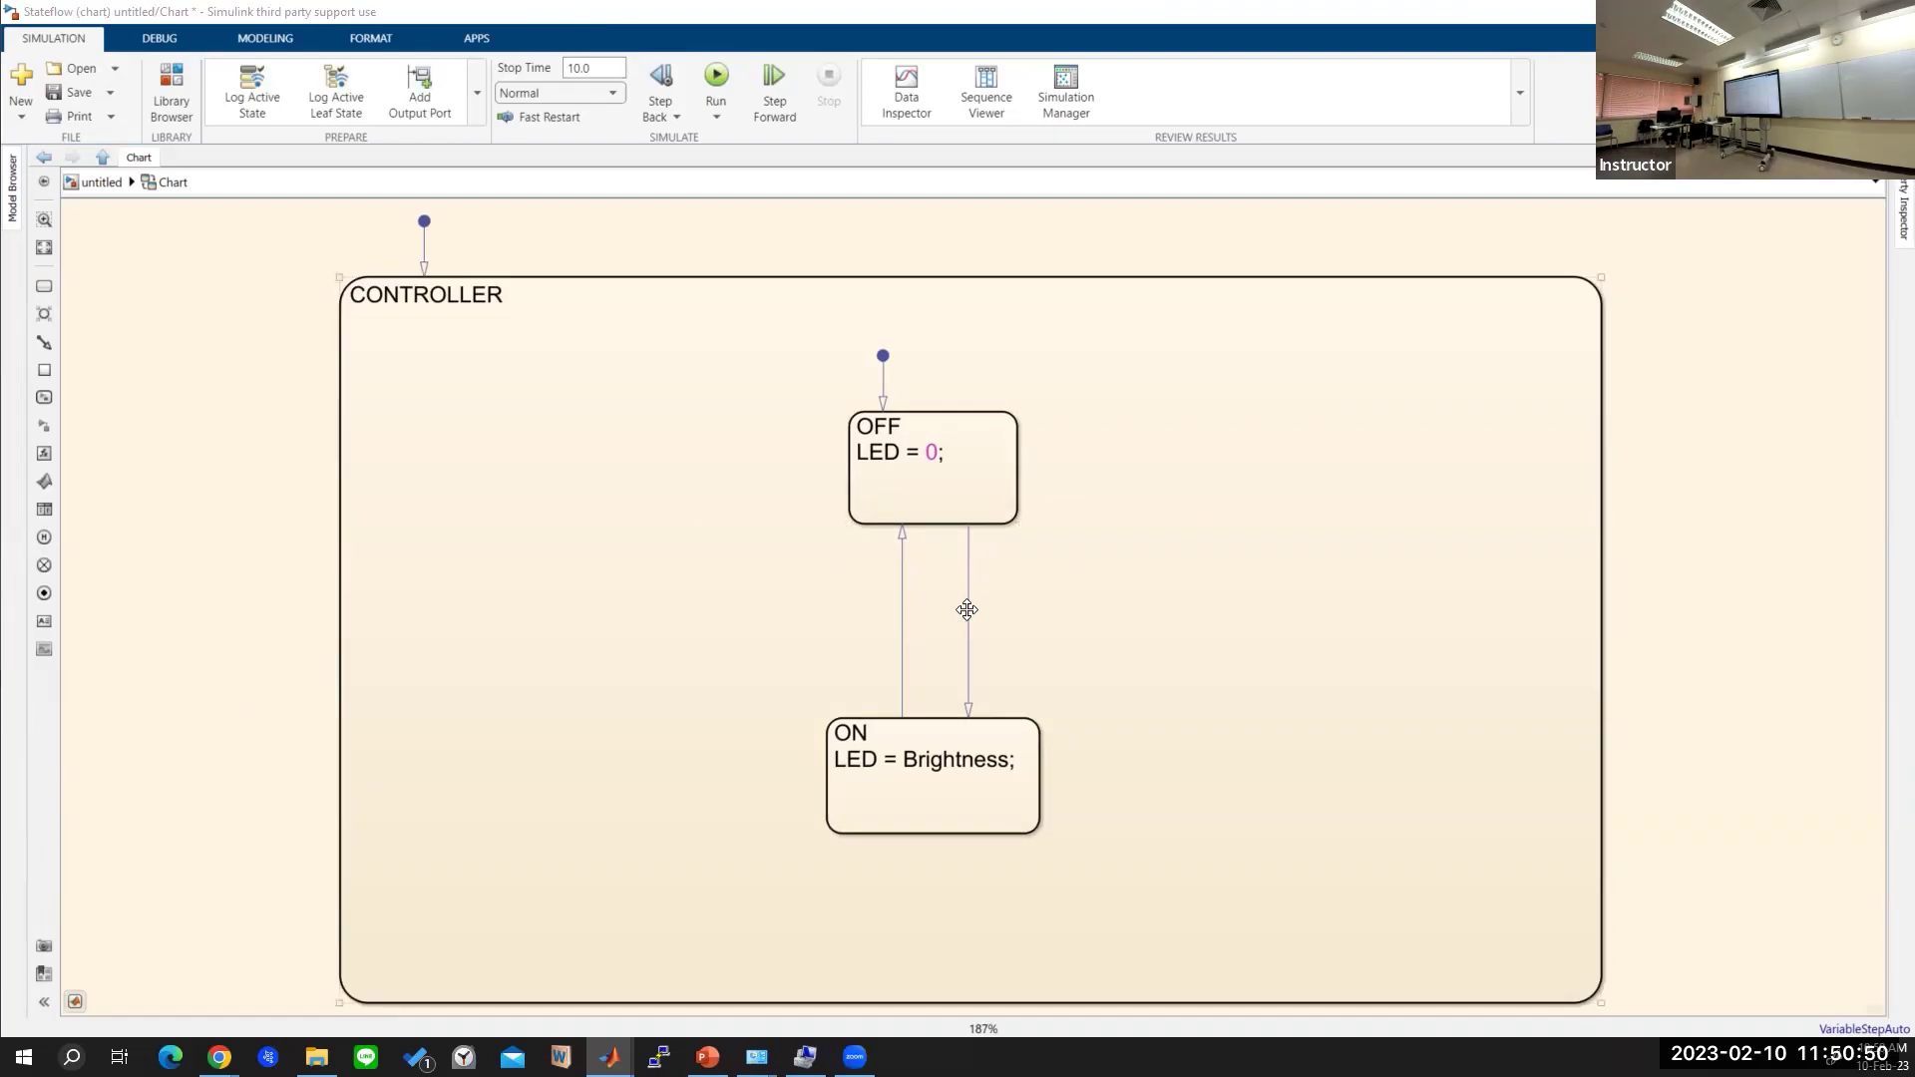
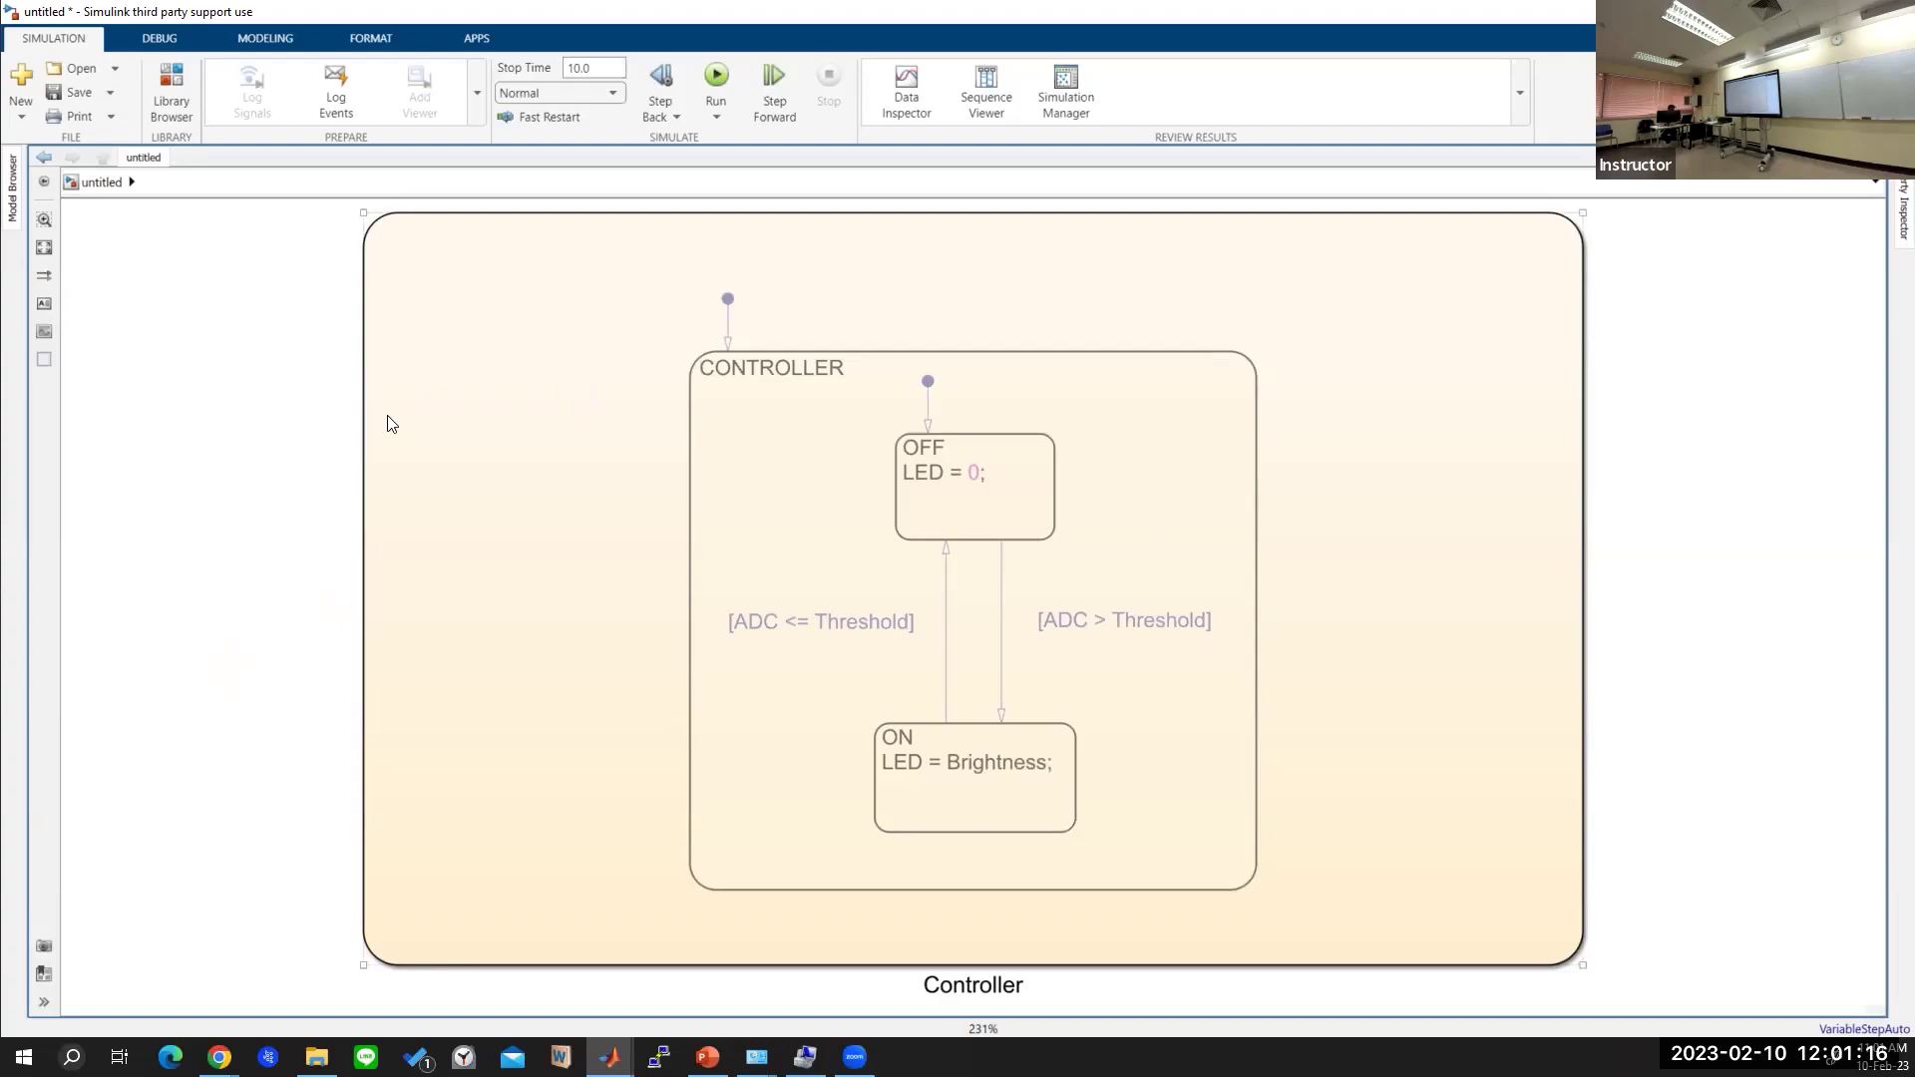
# Create an input signal port on the left edge of the Controller chart block.
pyautogui.click(199, 399)
pyautogui.click(362, 333)
pyautogui.click(264, 375)
pyautogui.click(365, 328)
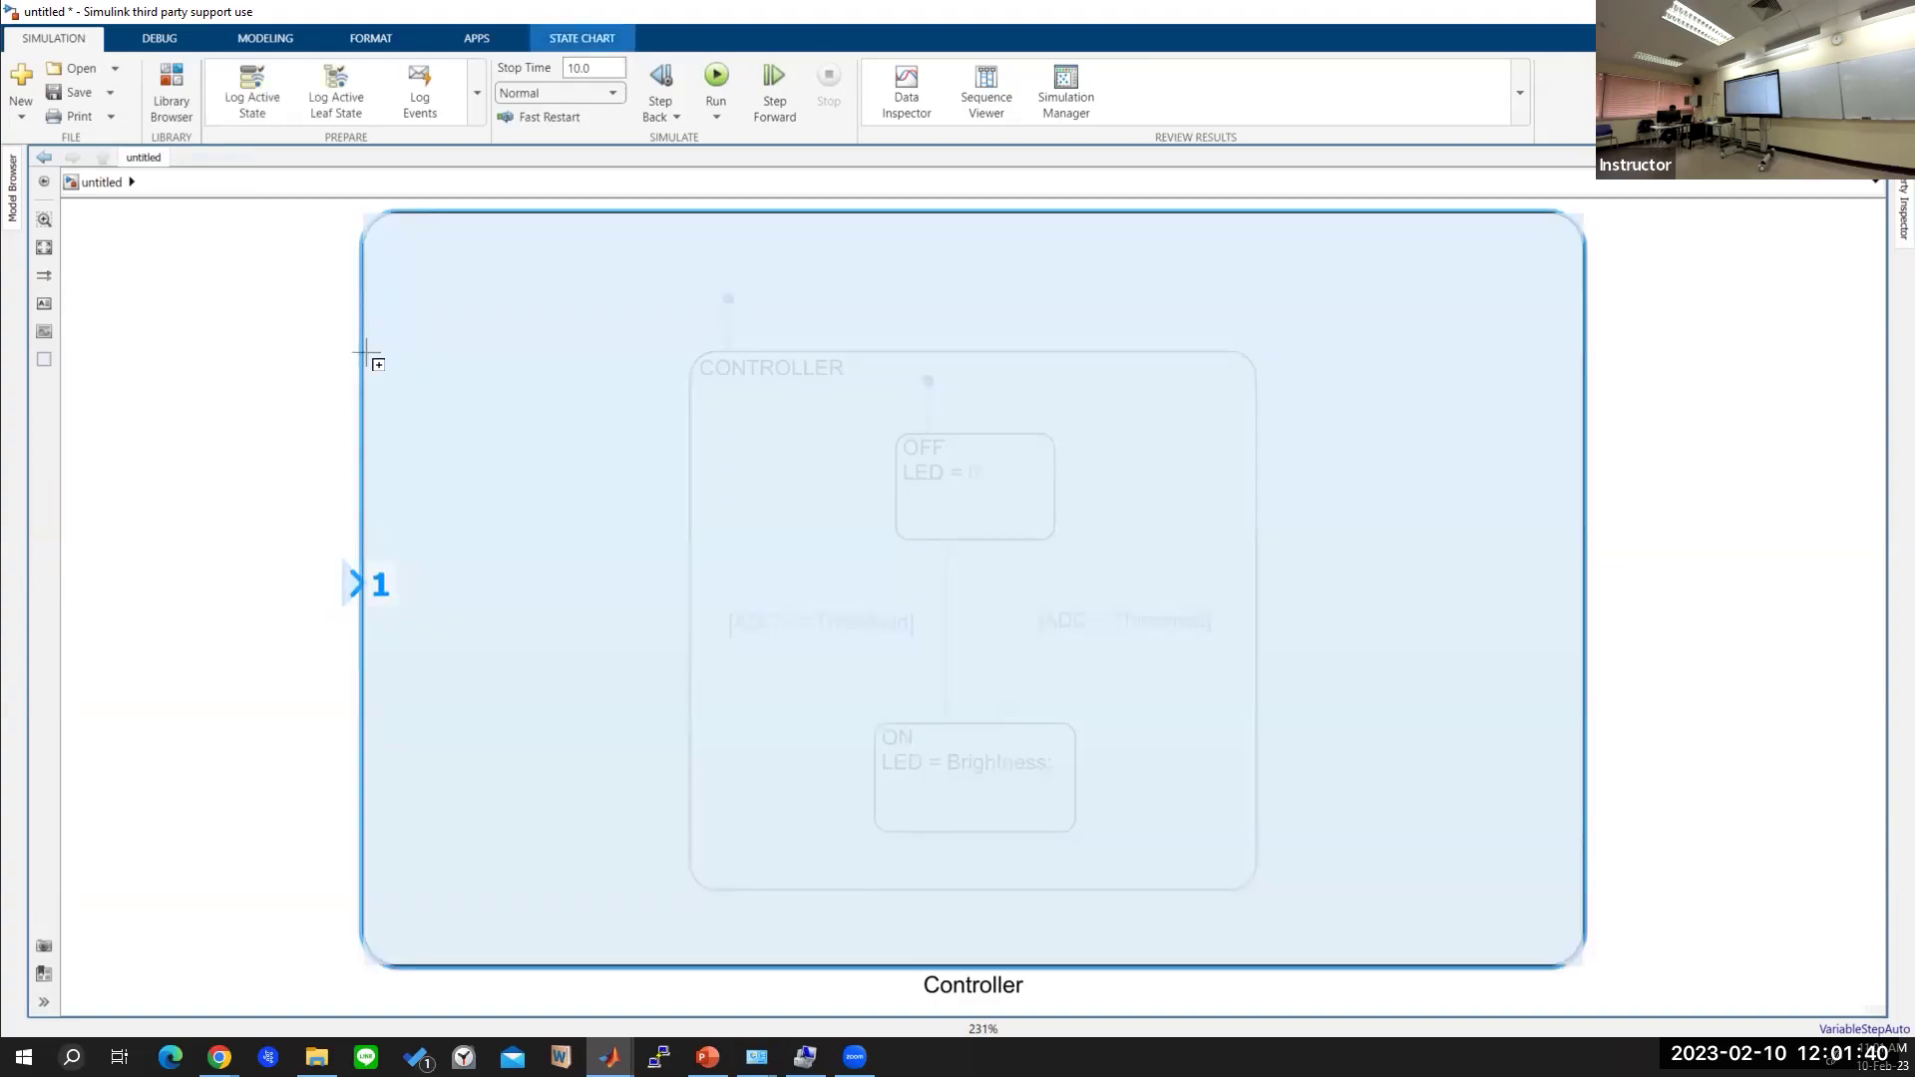
pyautogui.moveTo(374, 589)
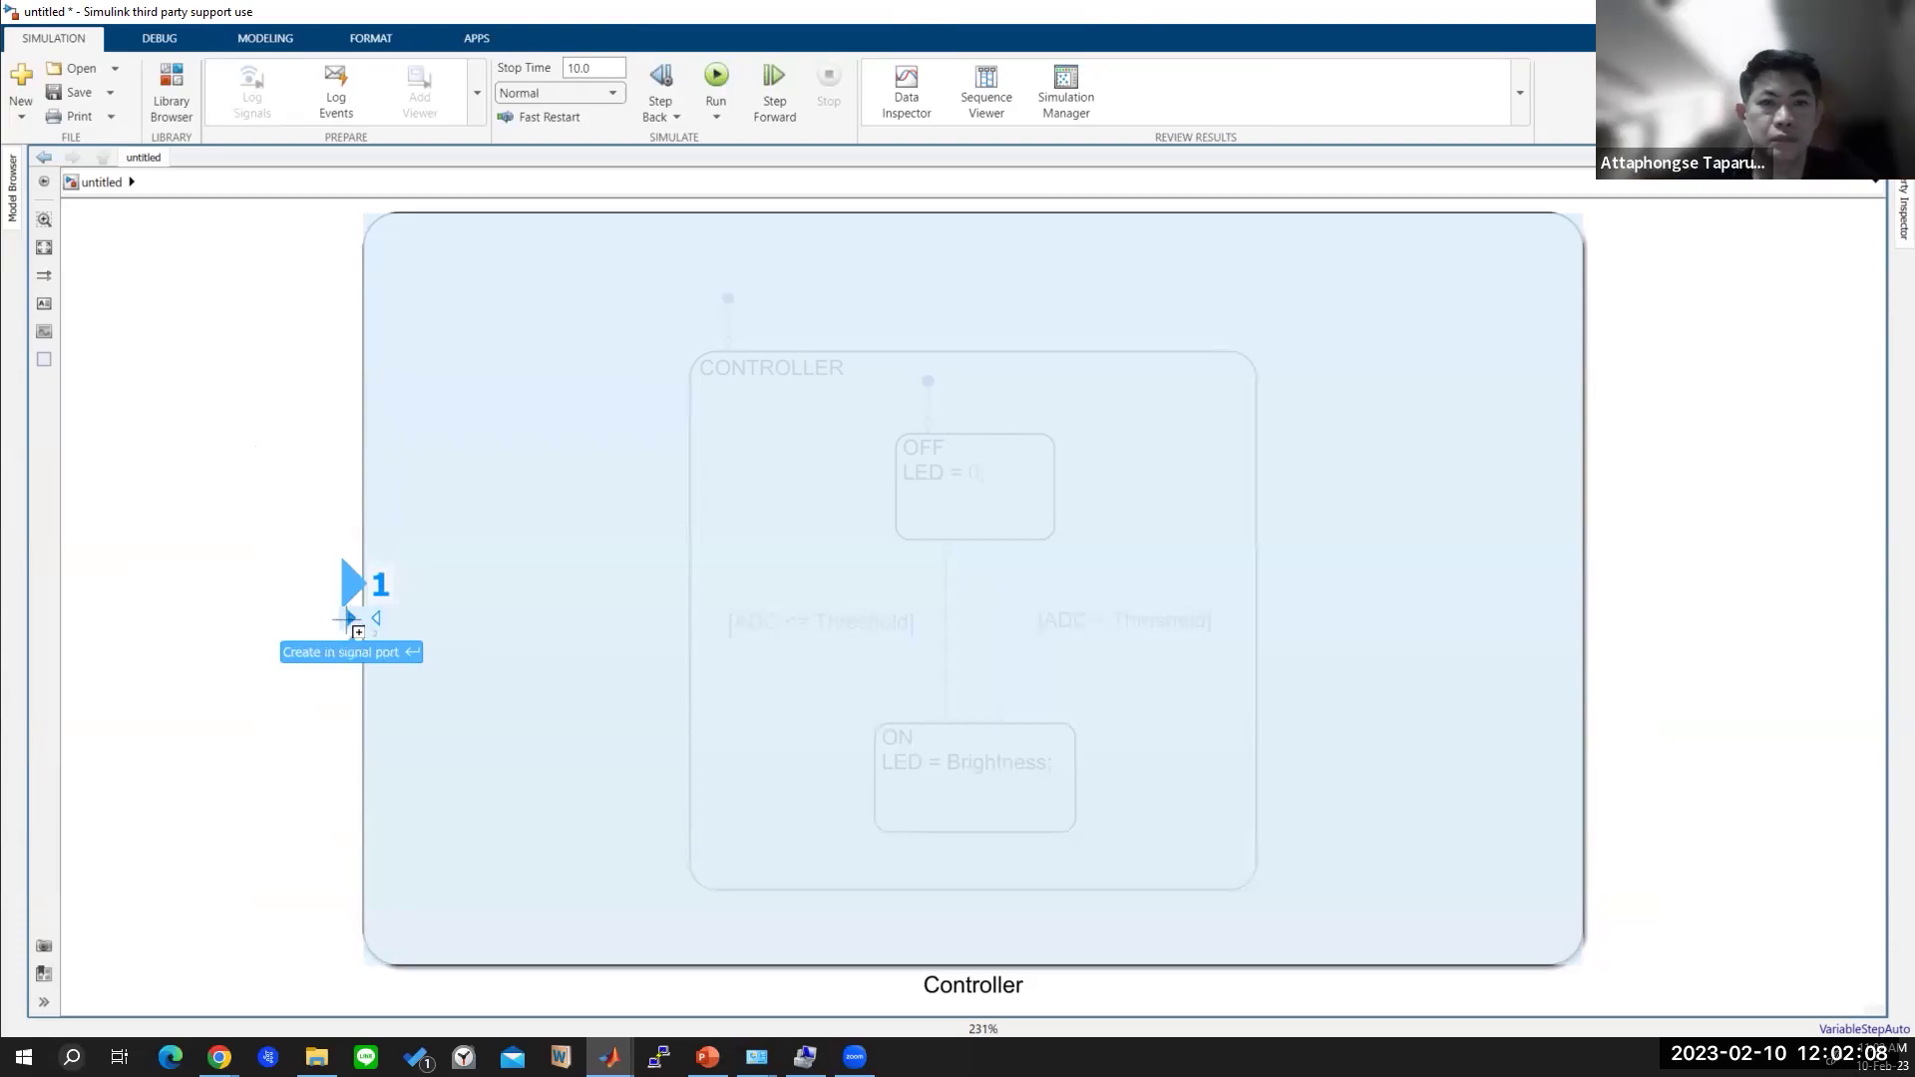
pyautogui.click(371, 362)
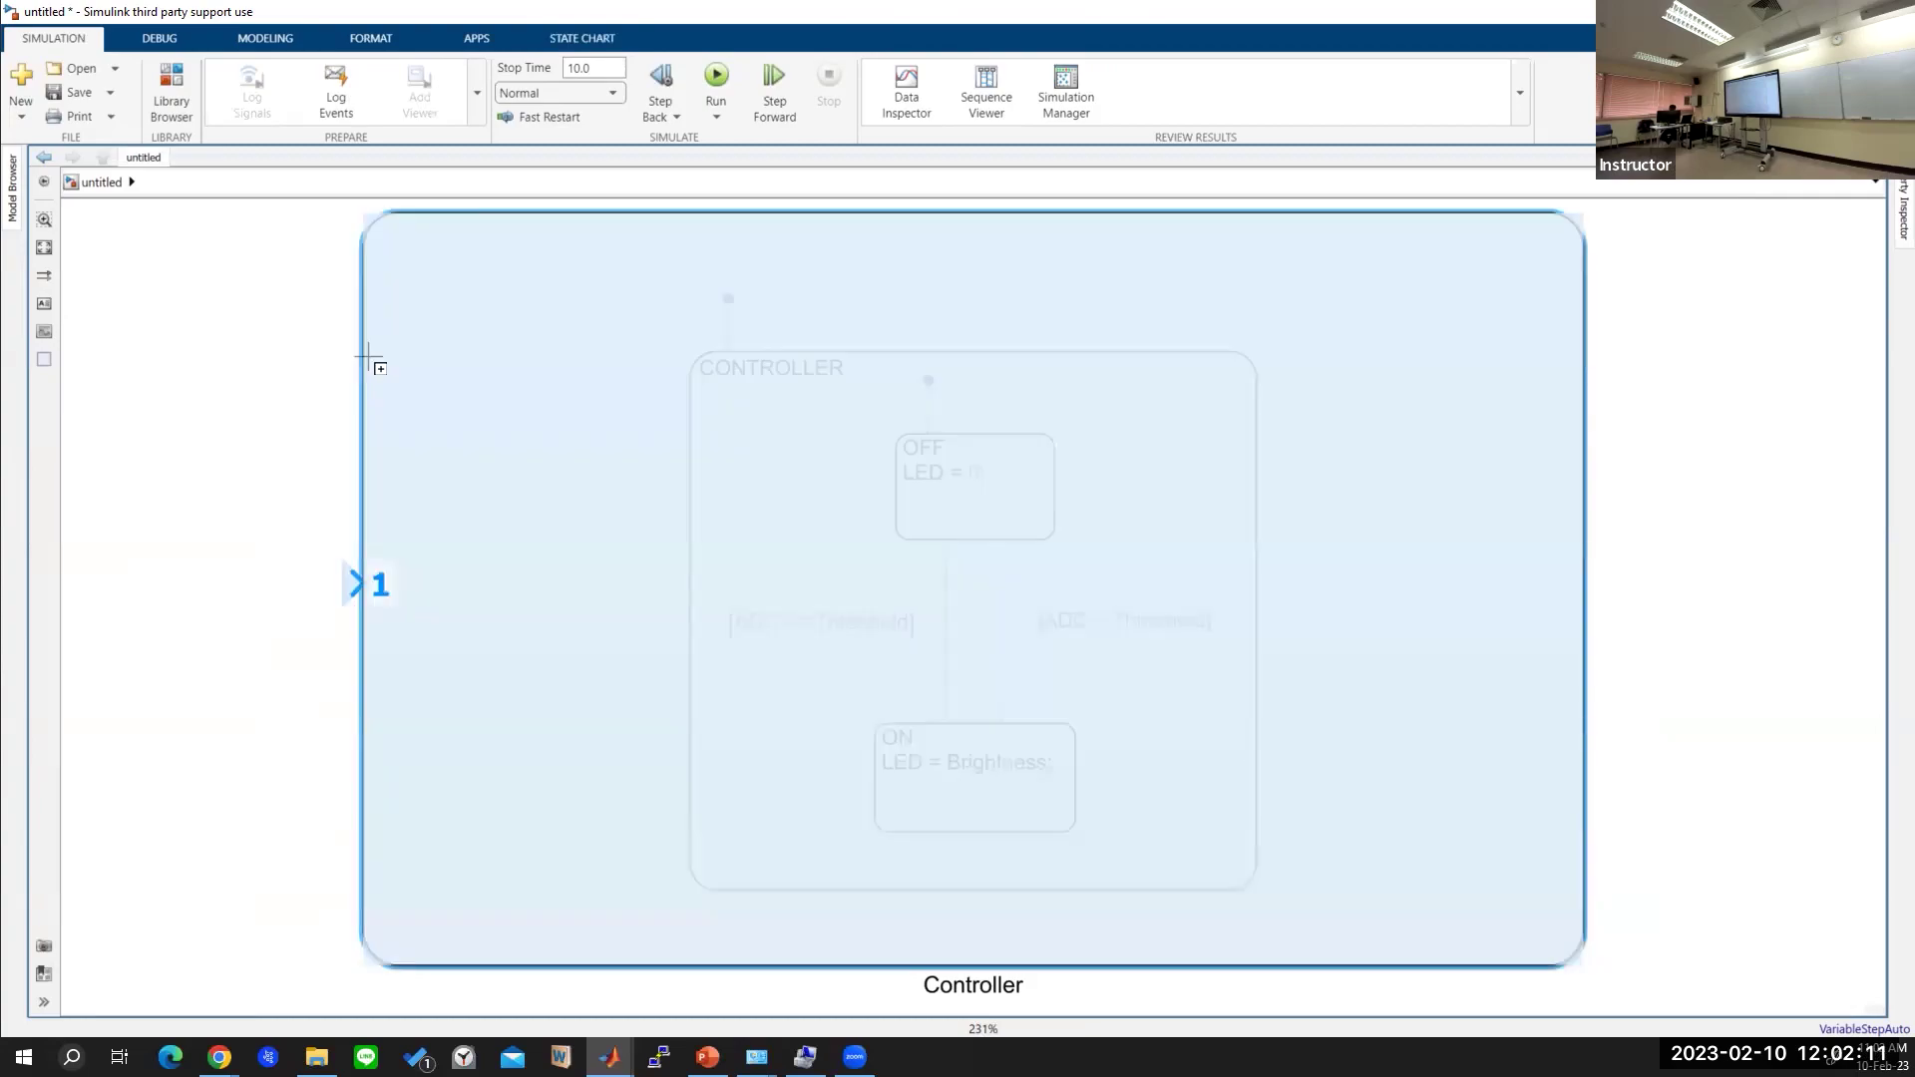
pyautogui.click(359, 596)
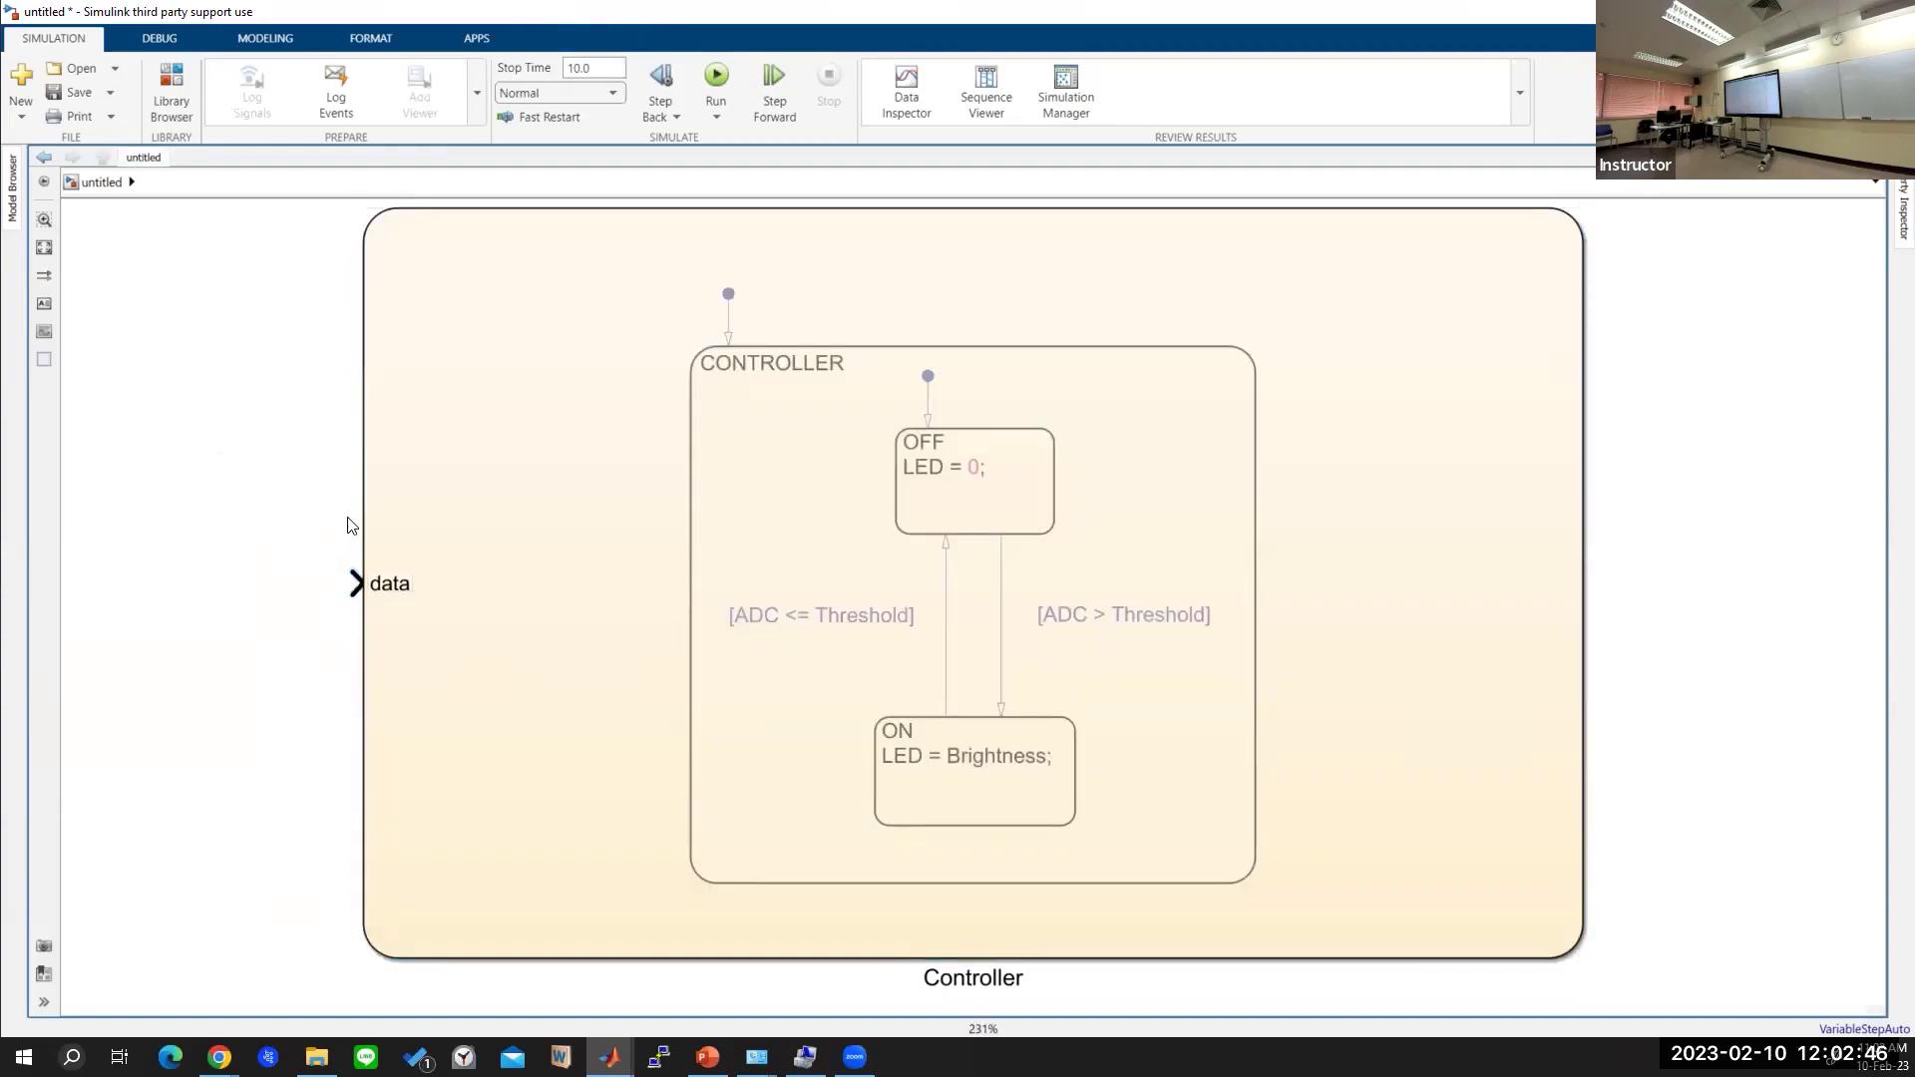
# Rename the Controller block's input port to ADC.
pyautogui.click(426, 596)
pyautogui.doubleClick(391, 581)
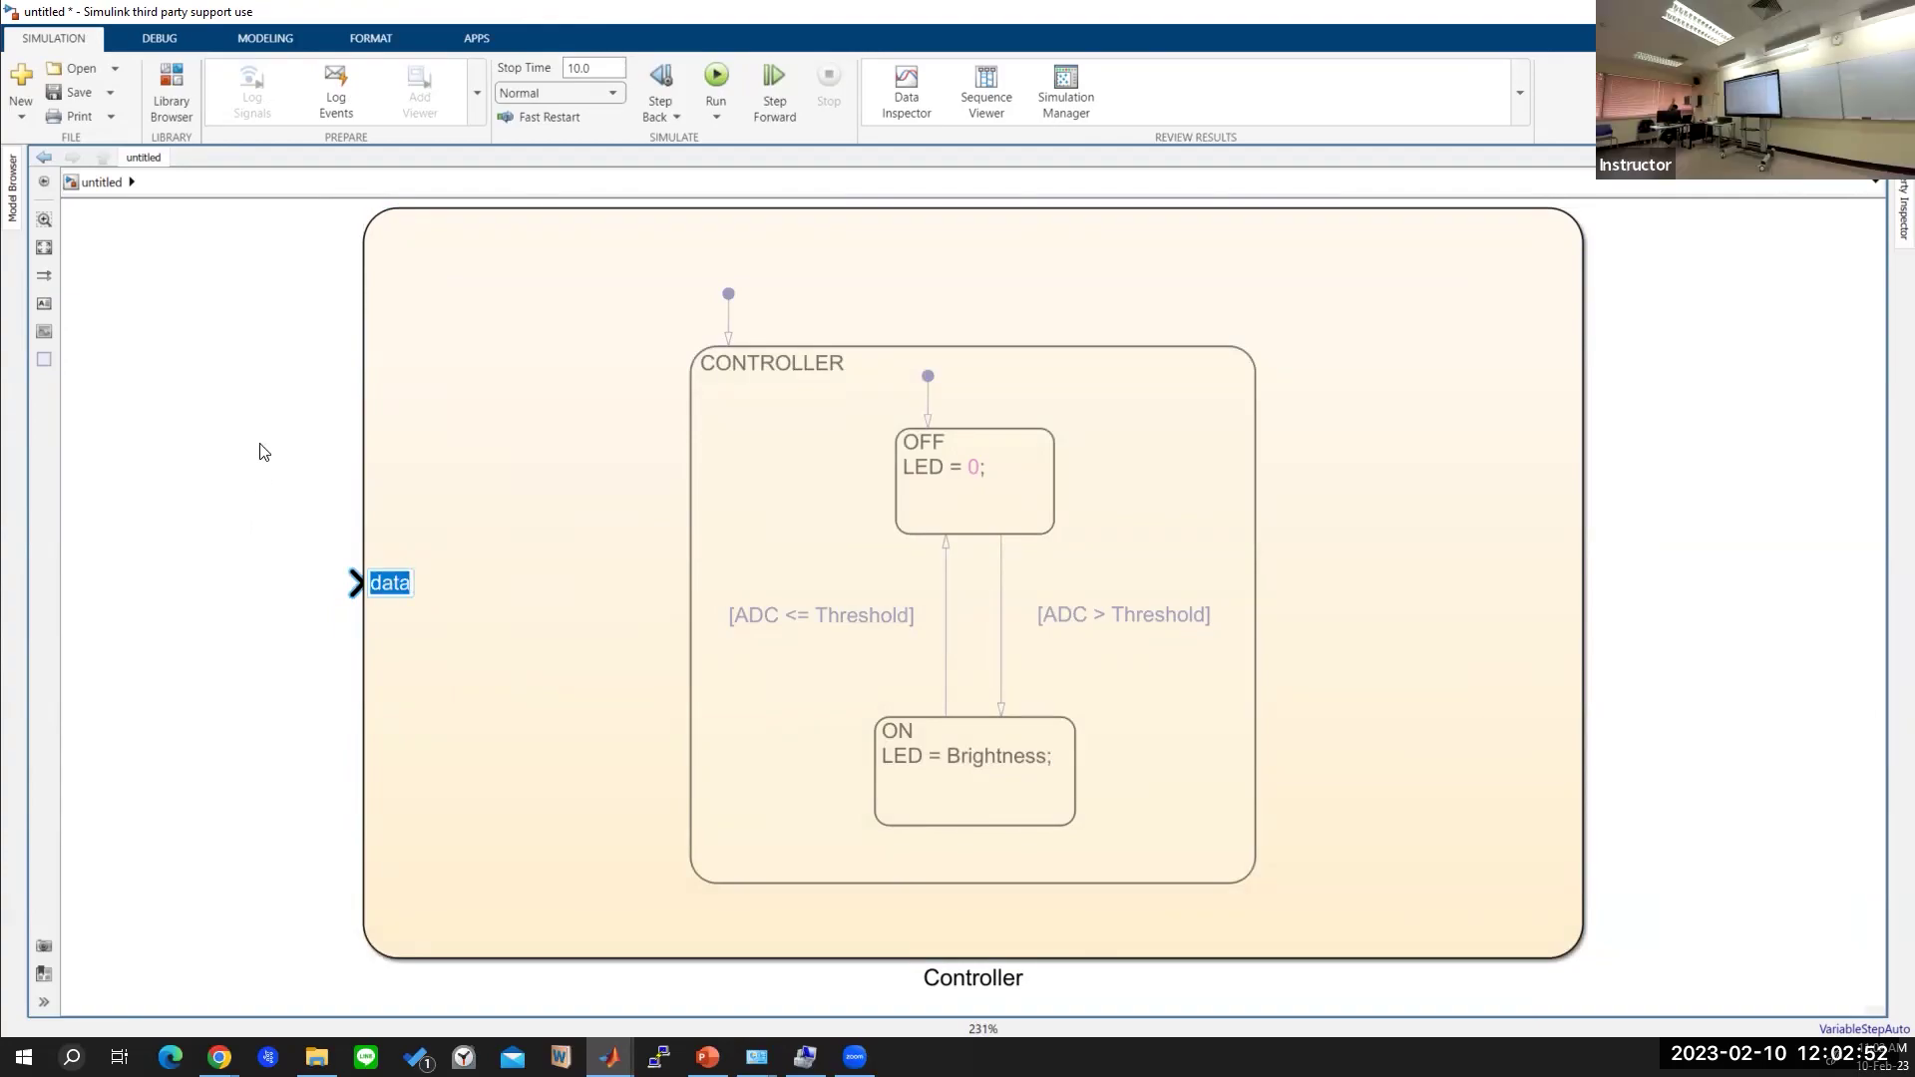
pyautogui.write('ADC')
pyautogui.press('Return')
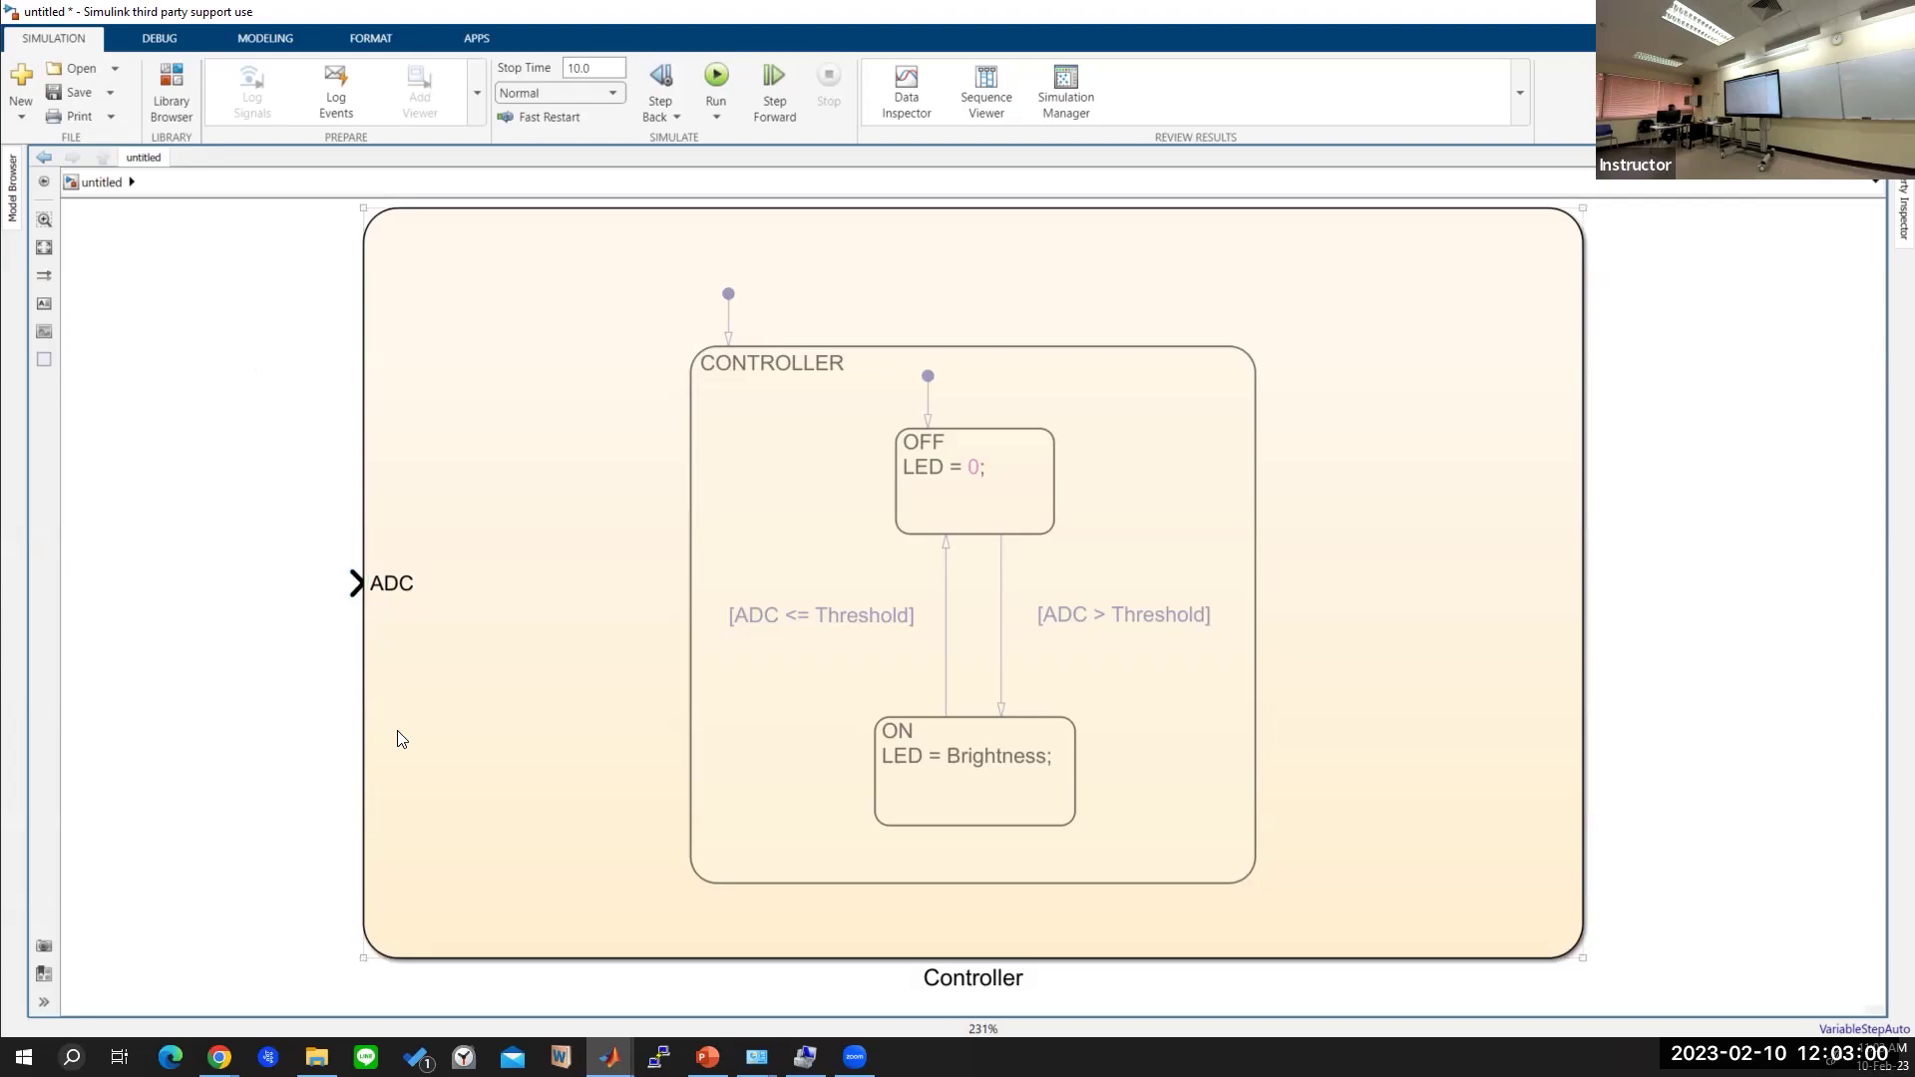
# Create a second input signal port below ADC on the Controller block and name it Threshold.
pyautogui.click(365, 686)
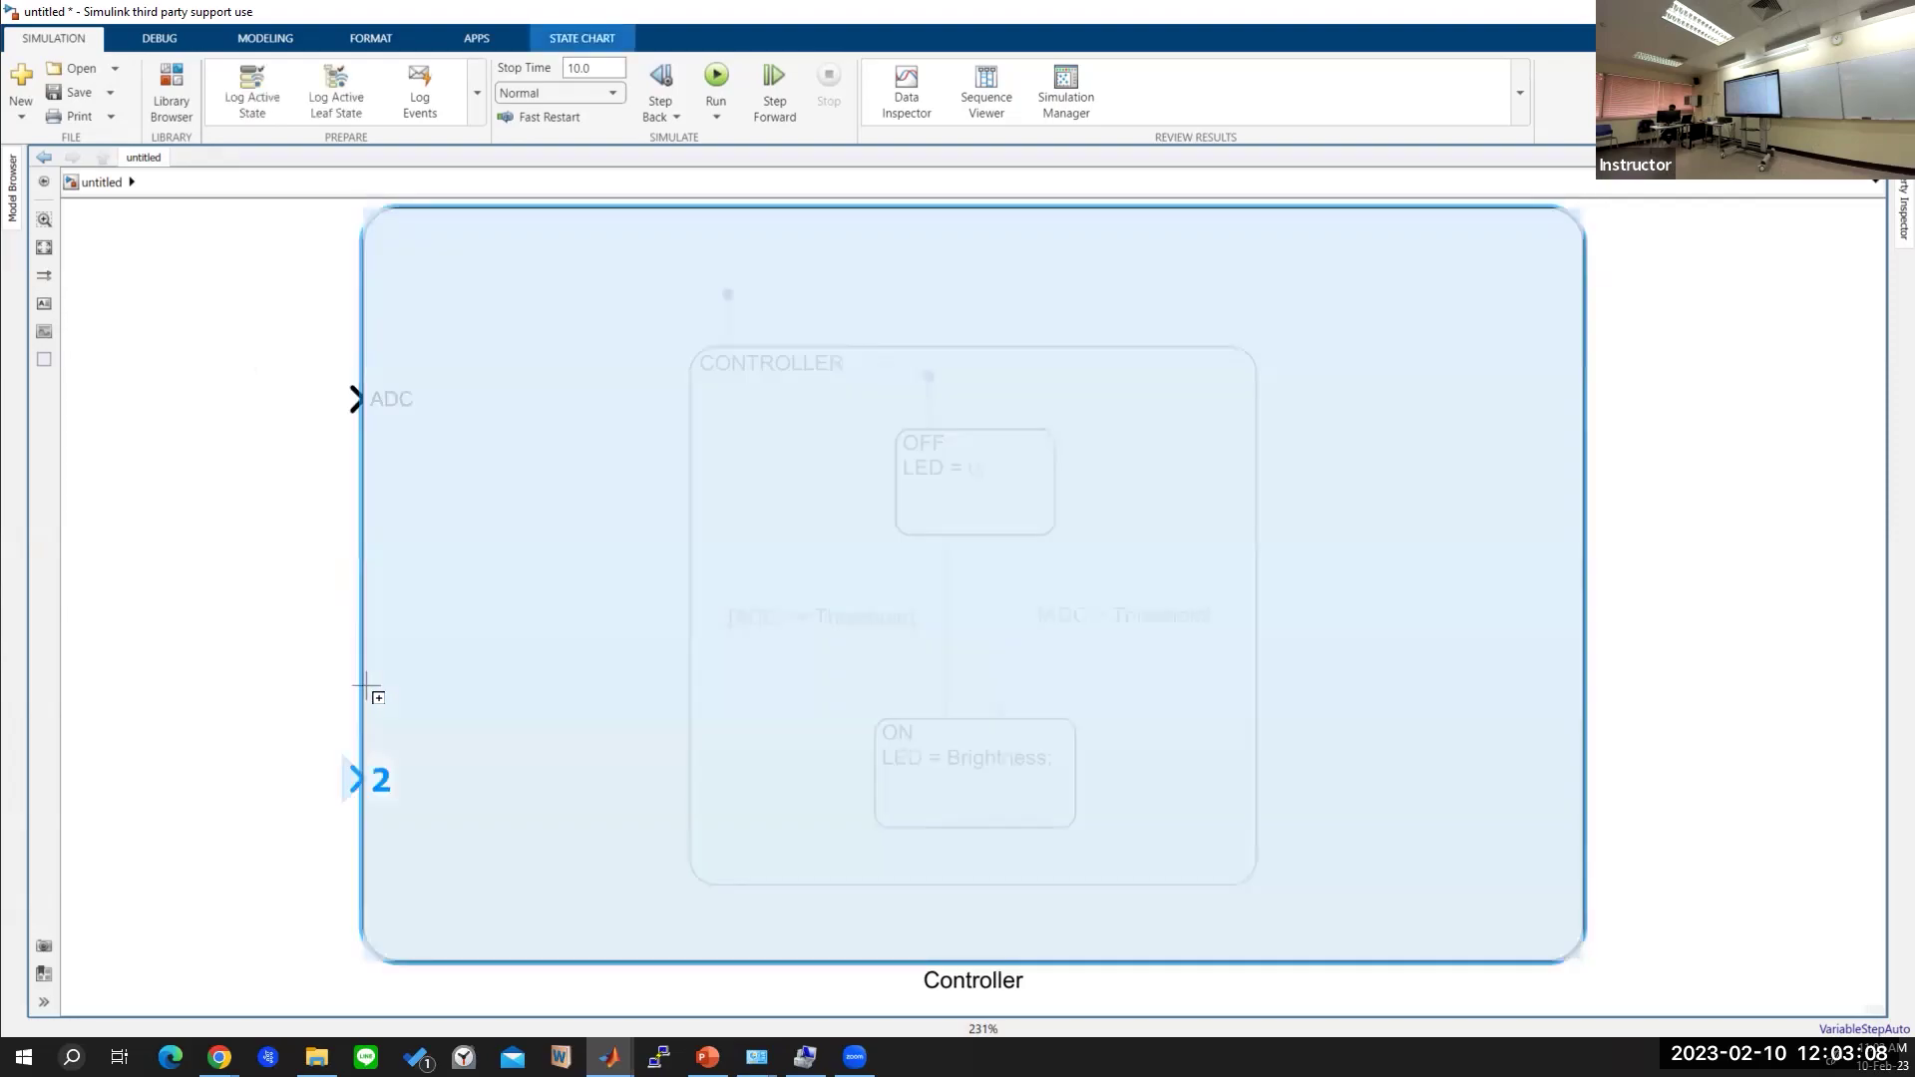
pyautogui.moveTo(356, 782)
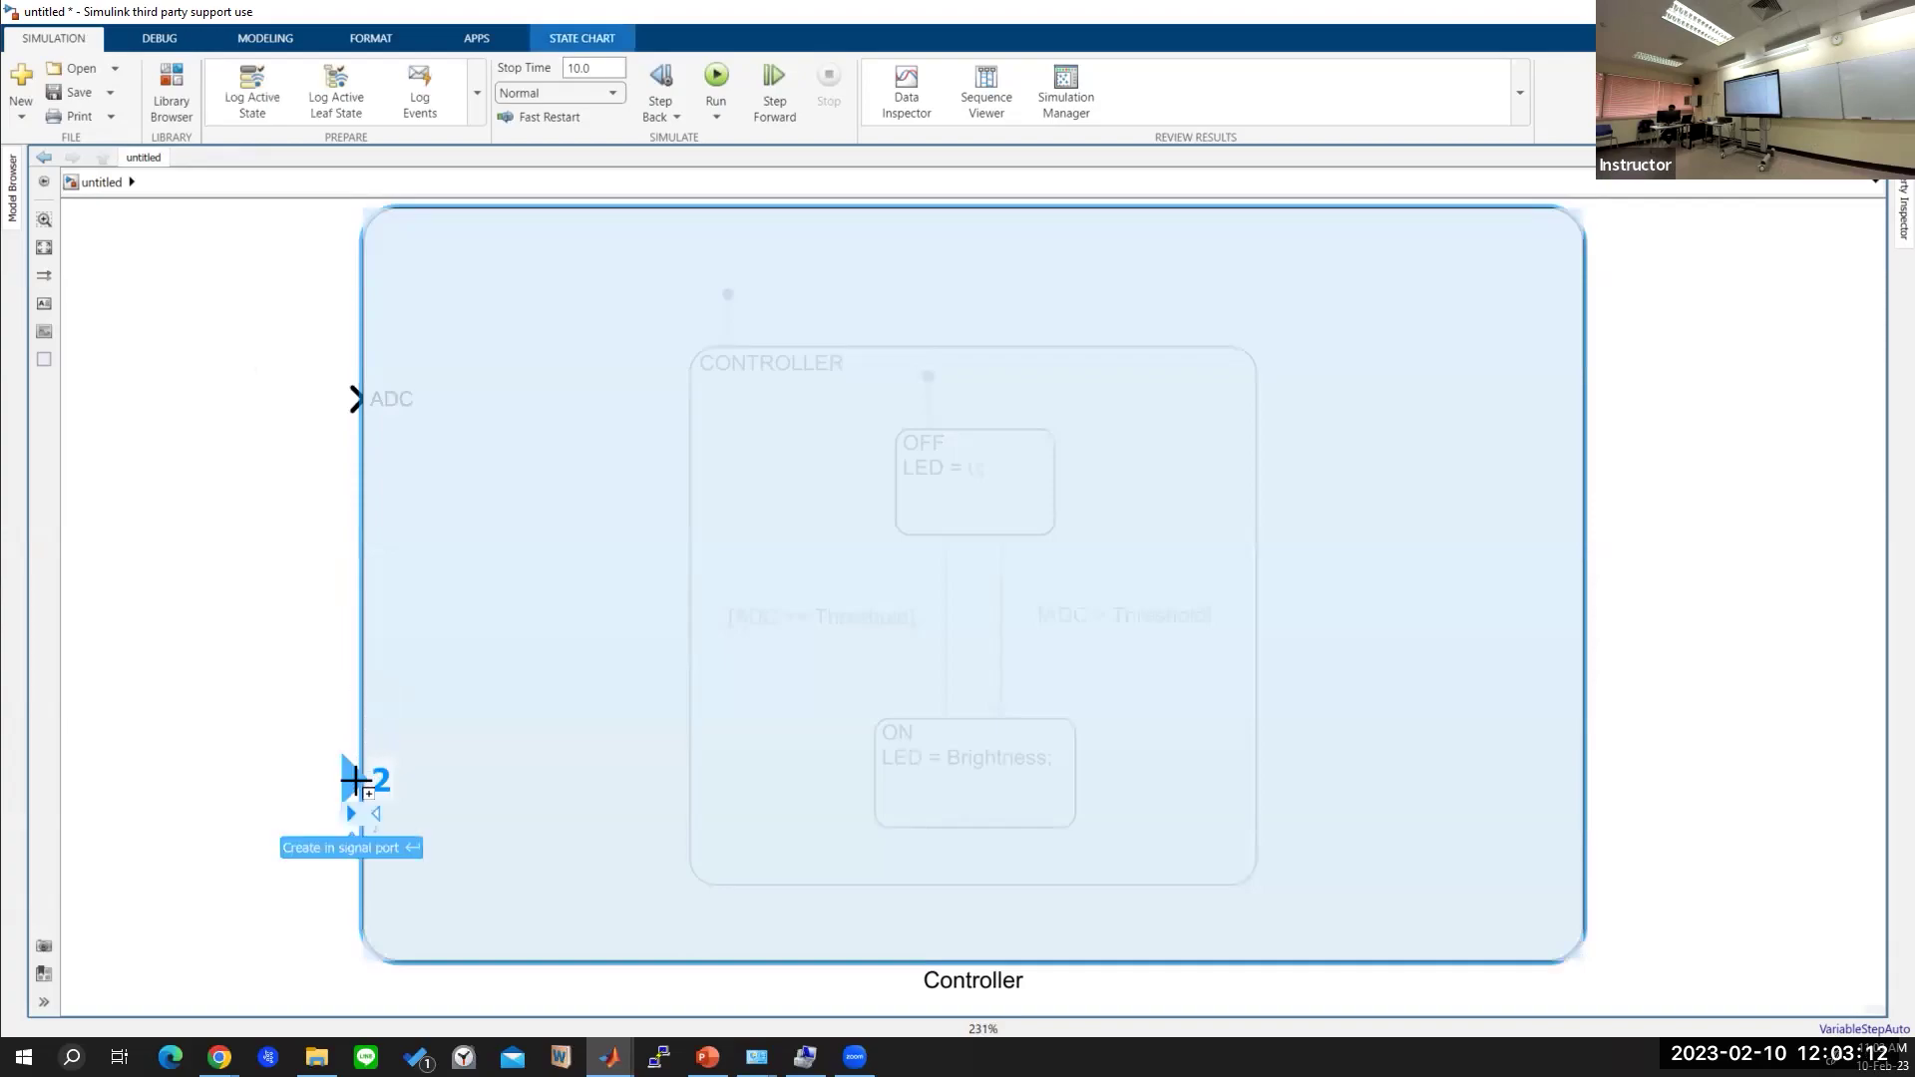
pyautogui.press('Return')
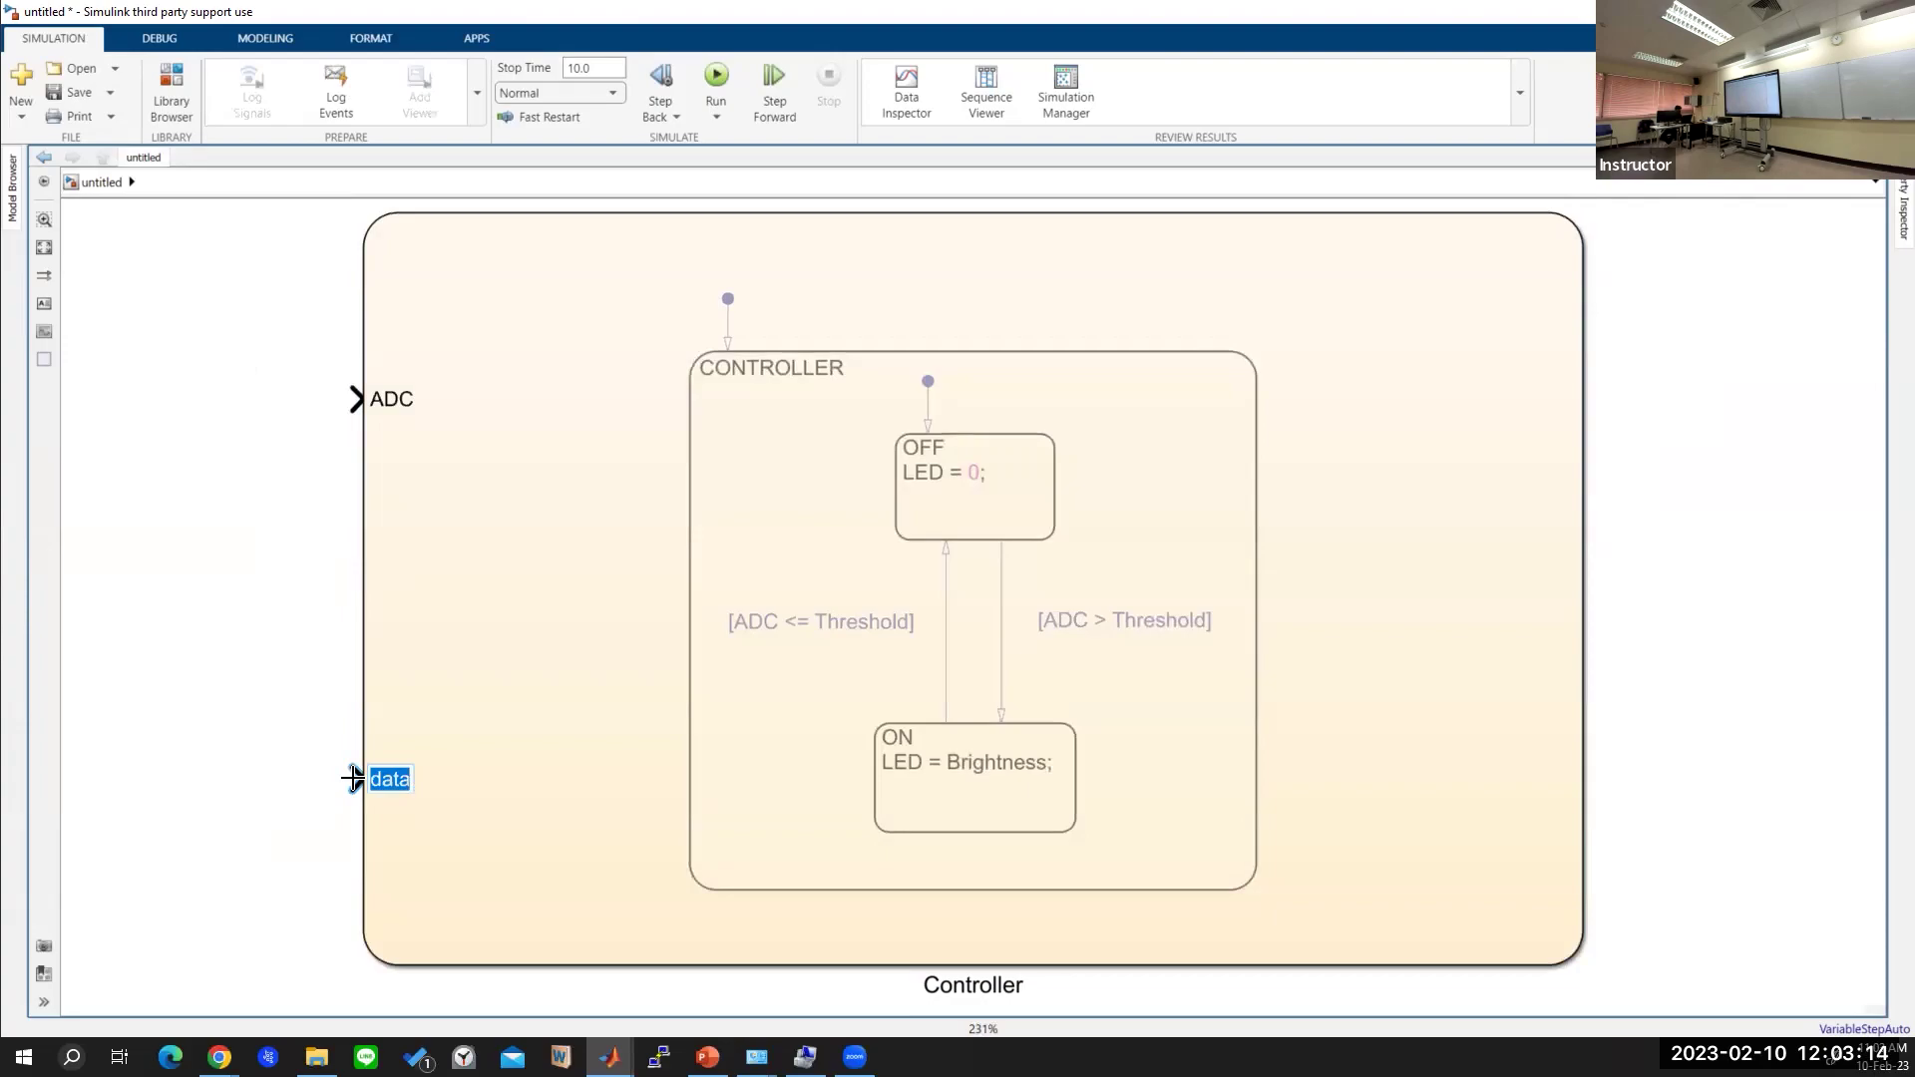
pyautogui.write('Threshold')
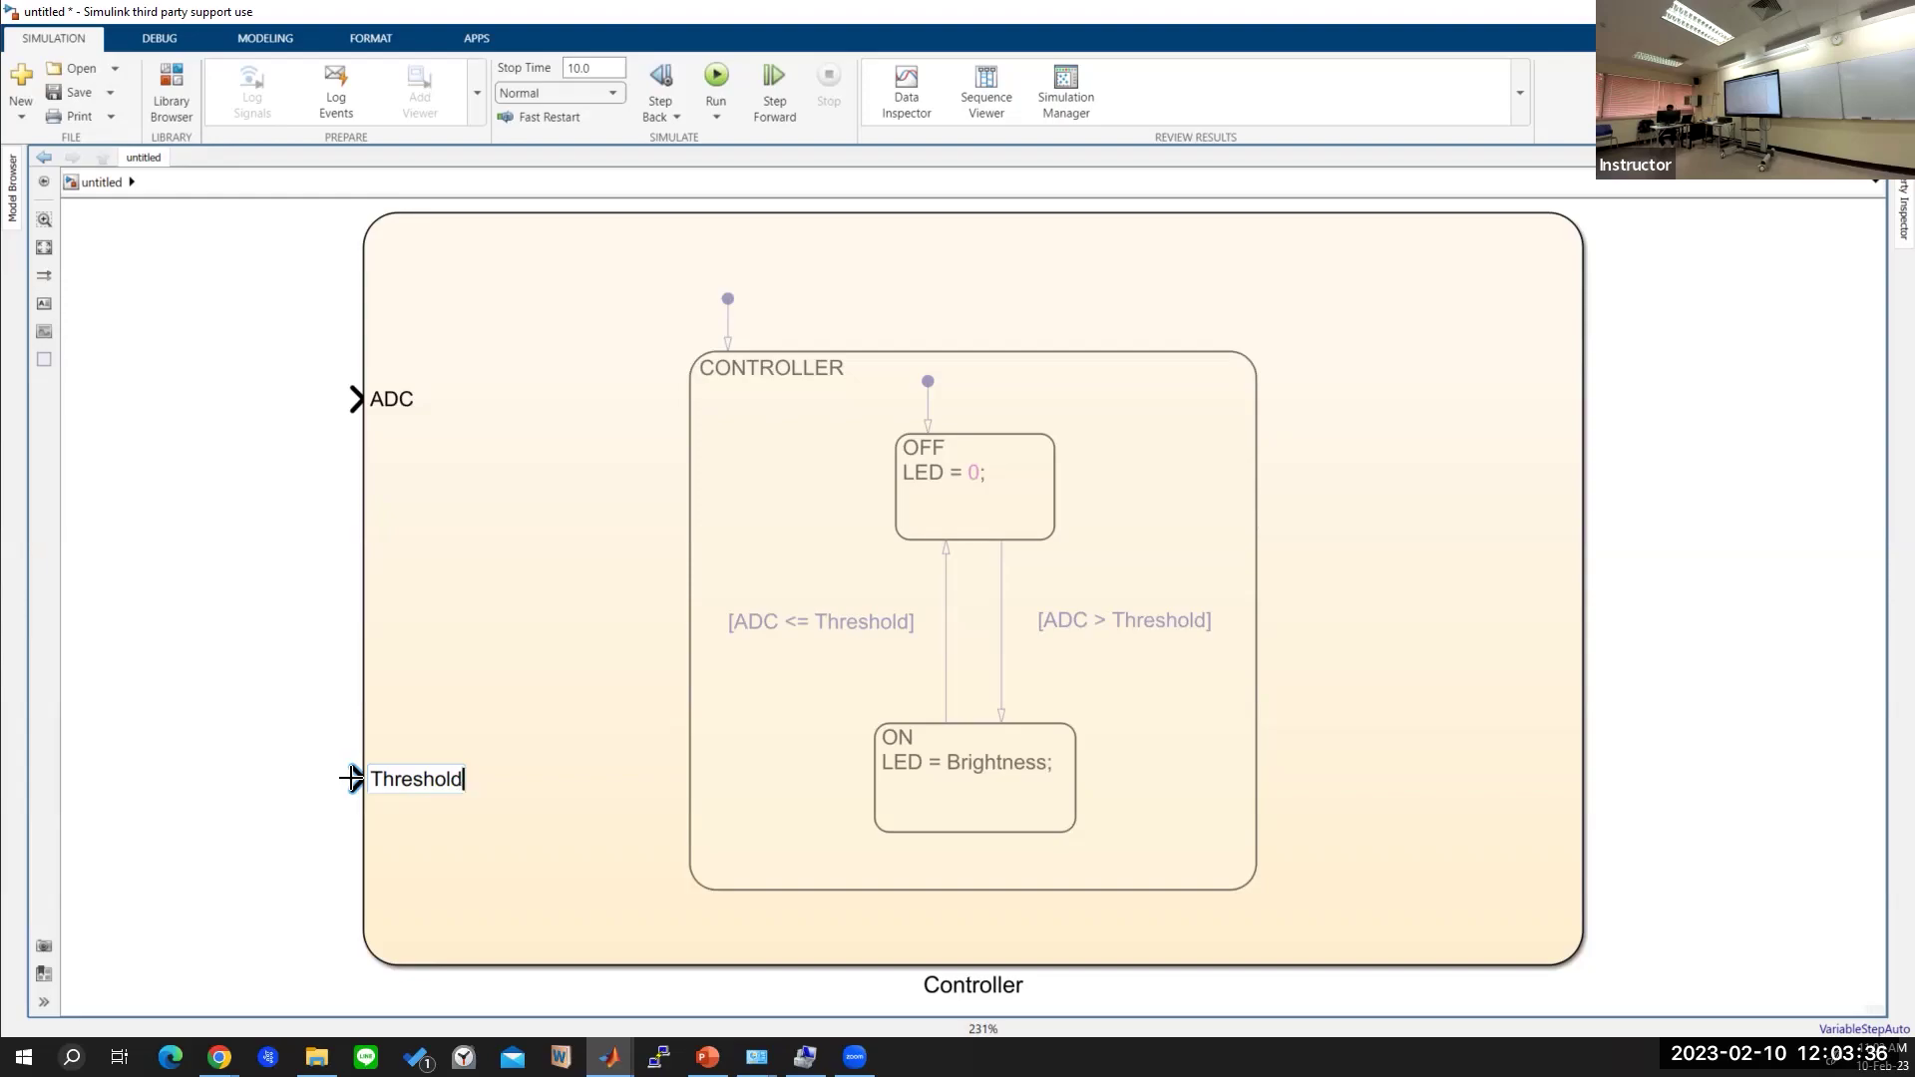
pyautogui.click(224, 581)
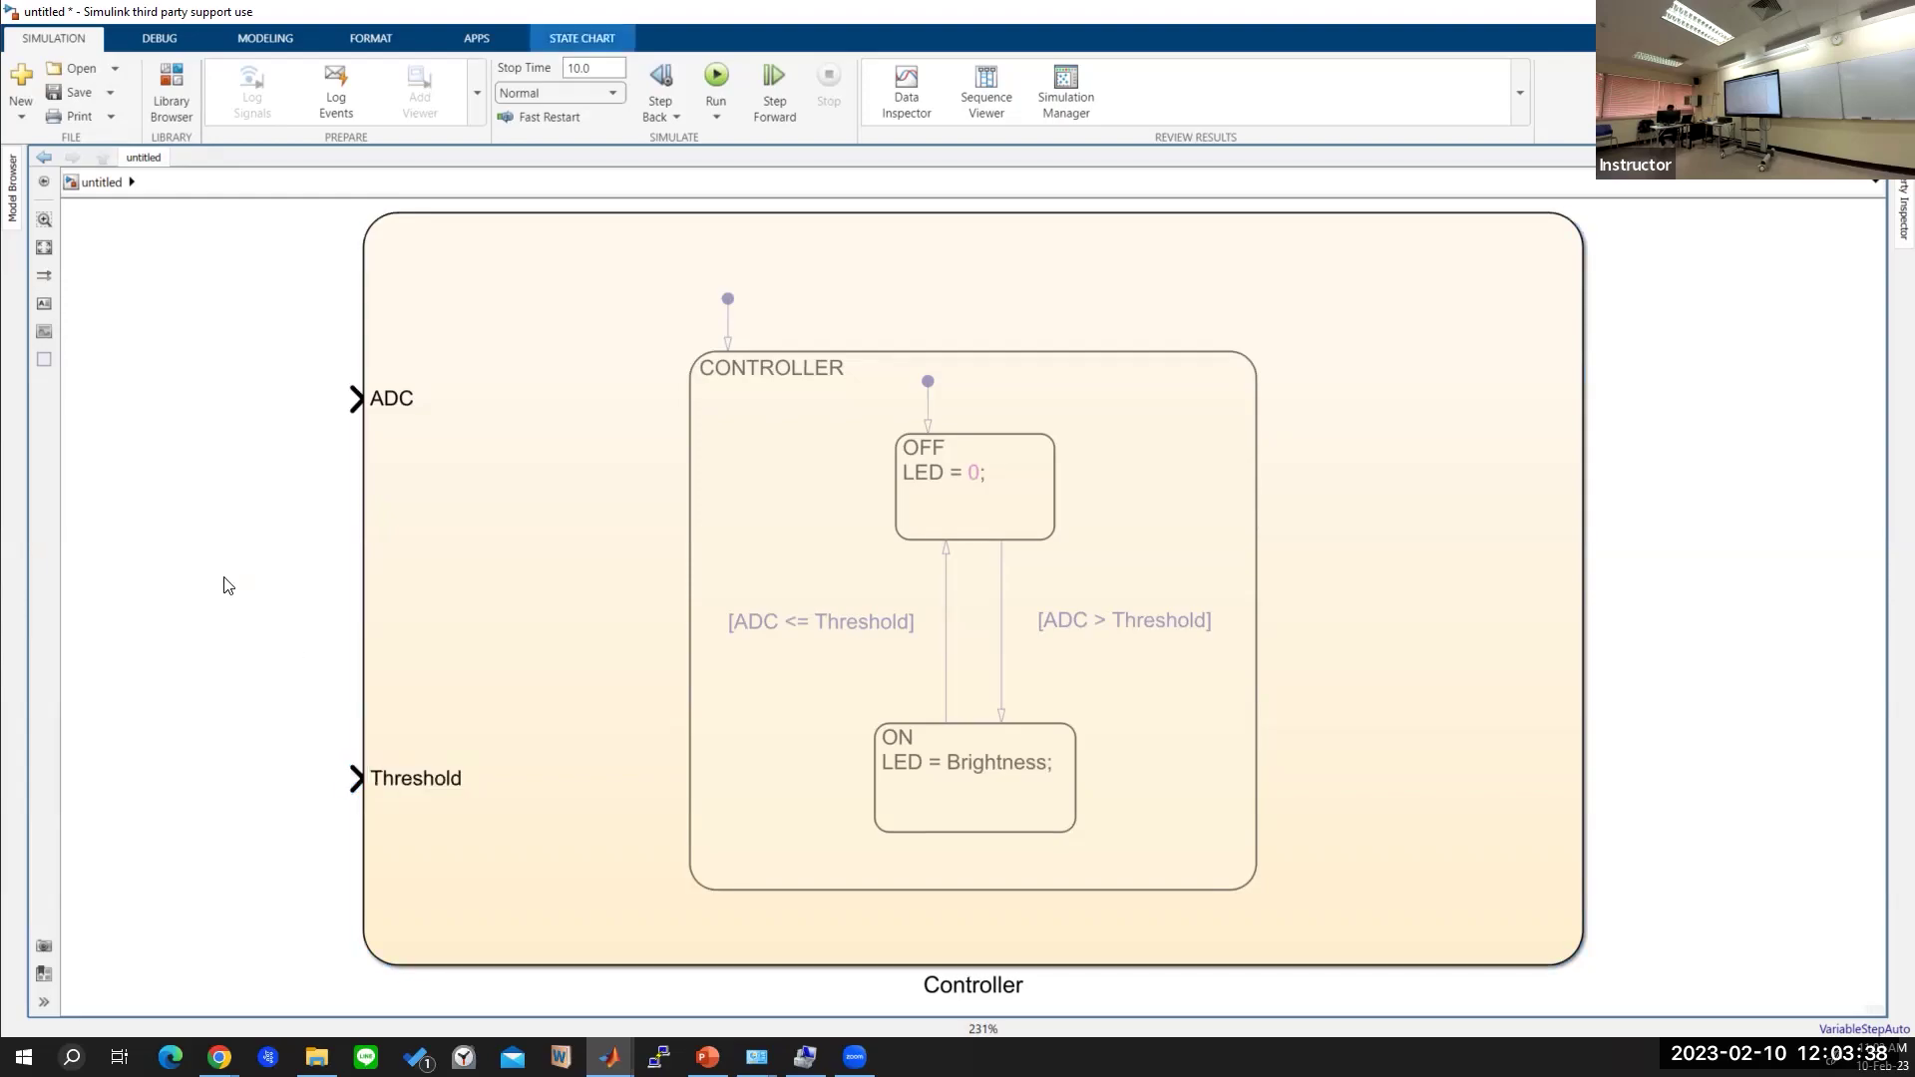
# Create a third input signal port below Threshold on the Controller block and name it Brightness.
pyautogui.click(363, 848)
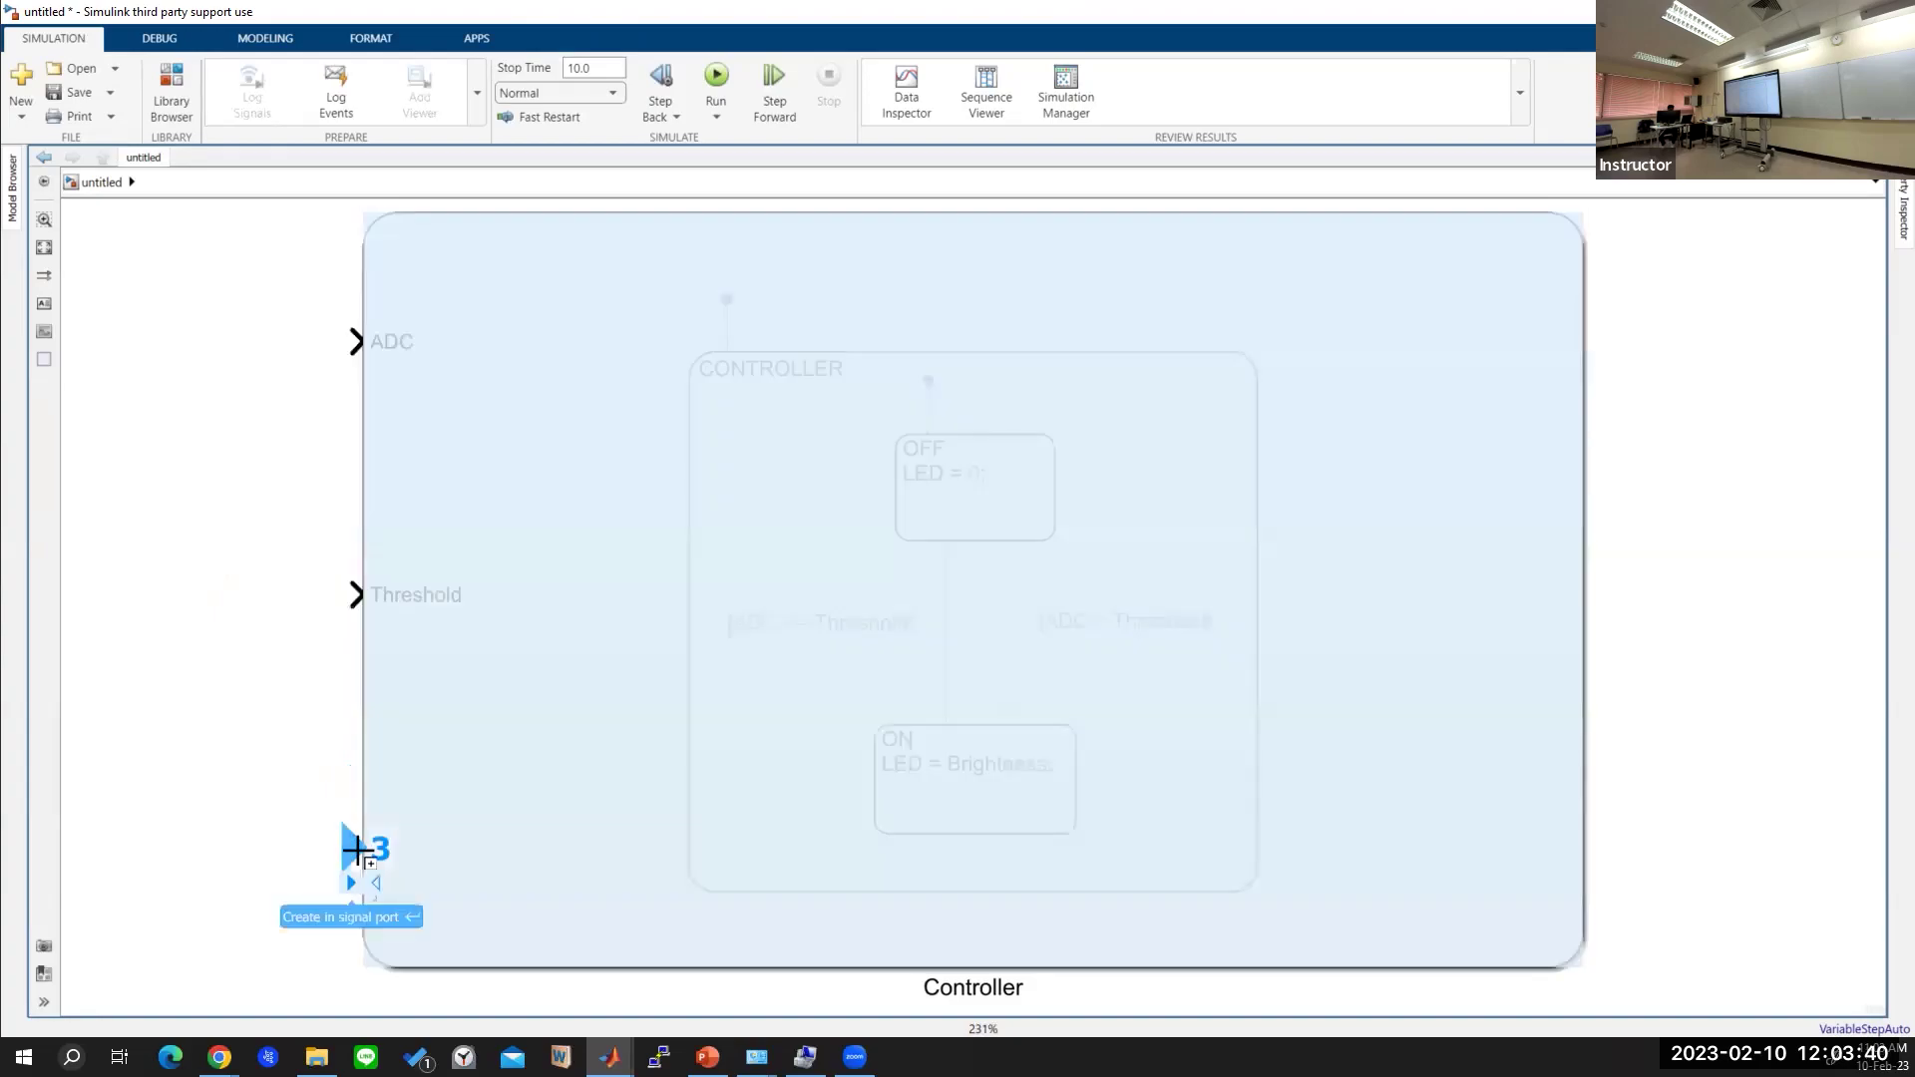
pyautogui.write('Brightness')
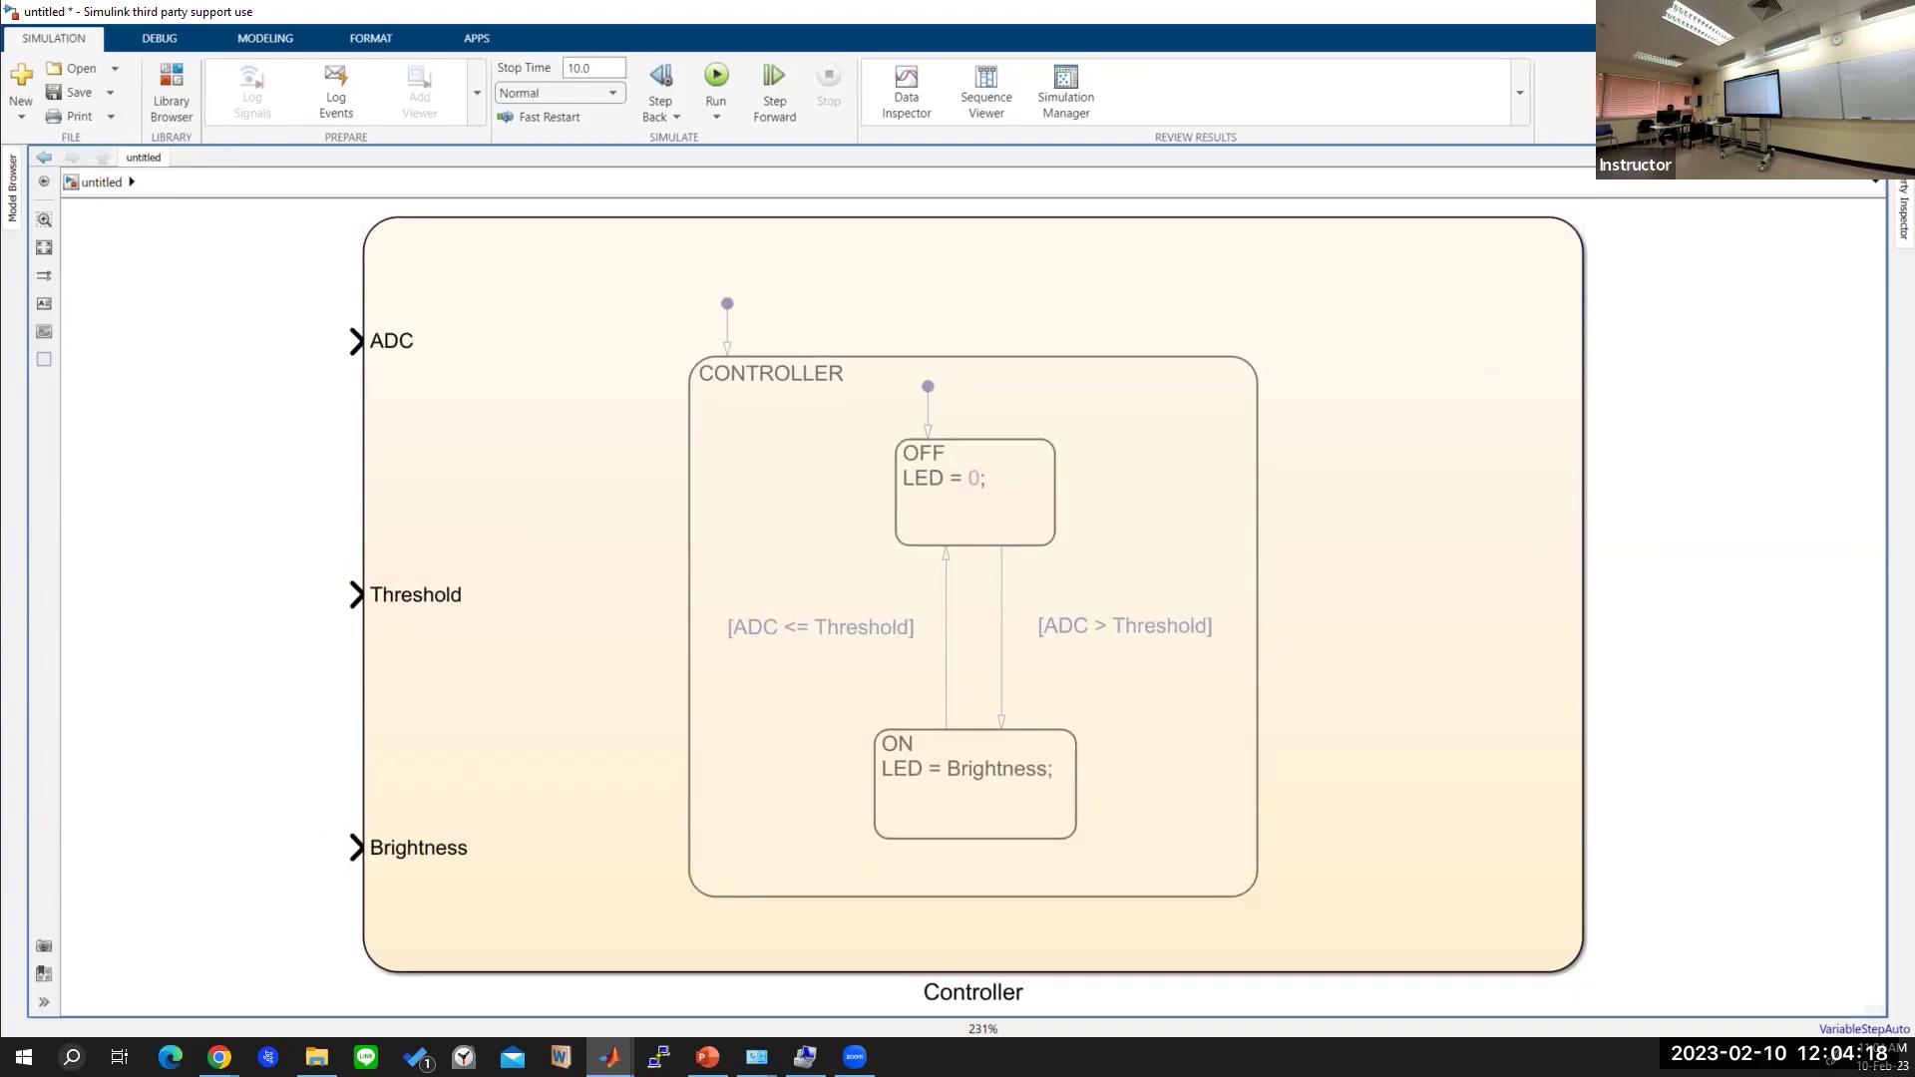
pyautogui.scroll(-8, 1676, 418)
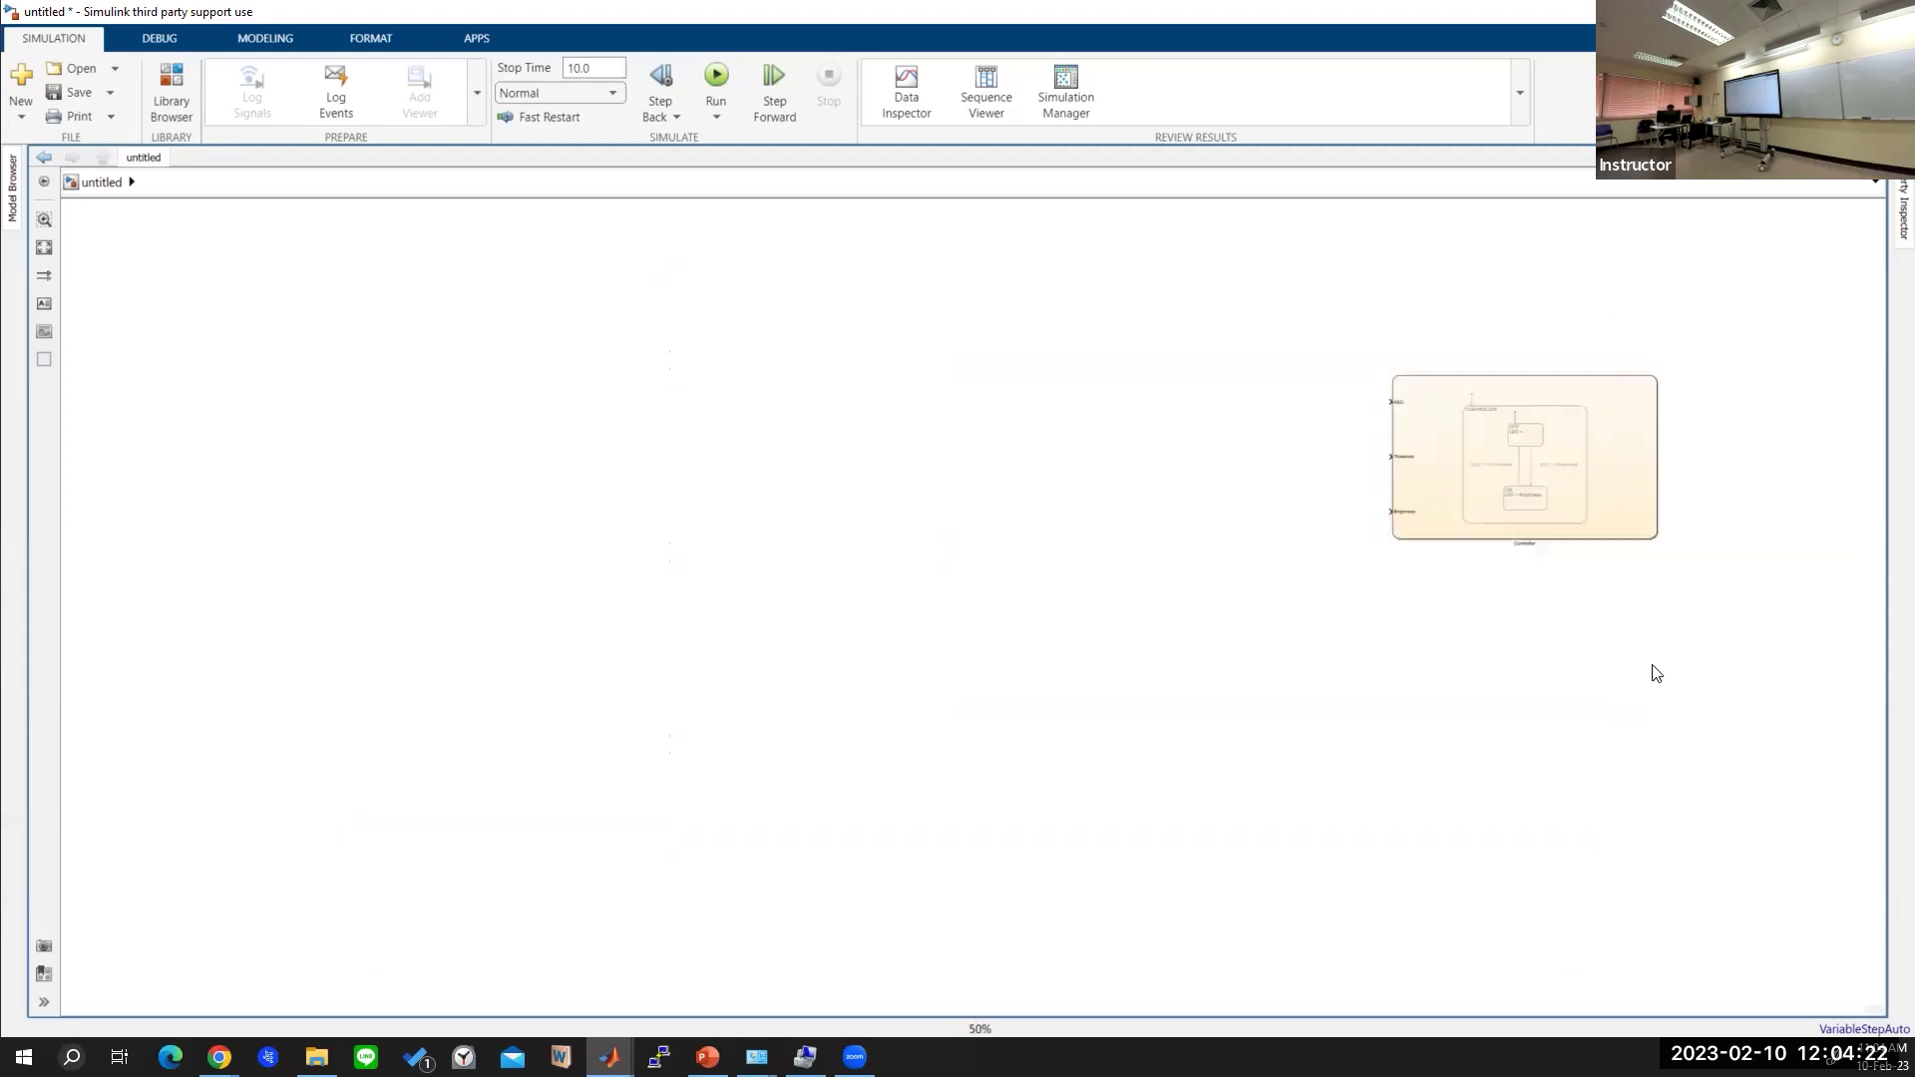
pyautogui.press('space')
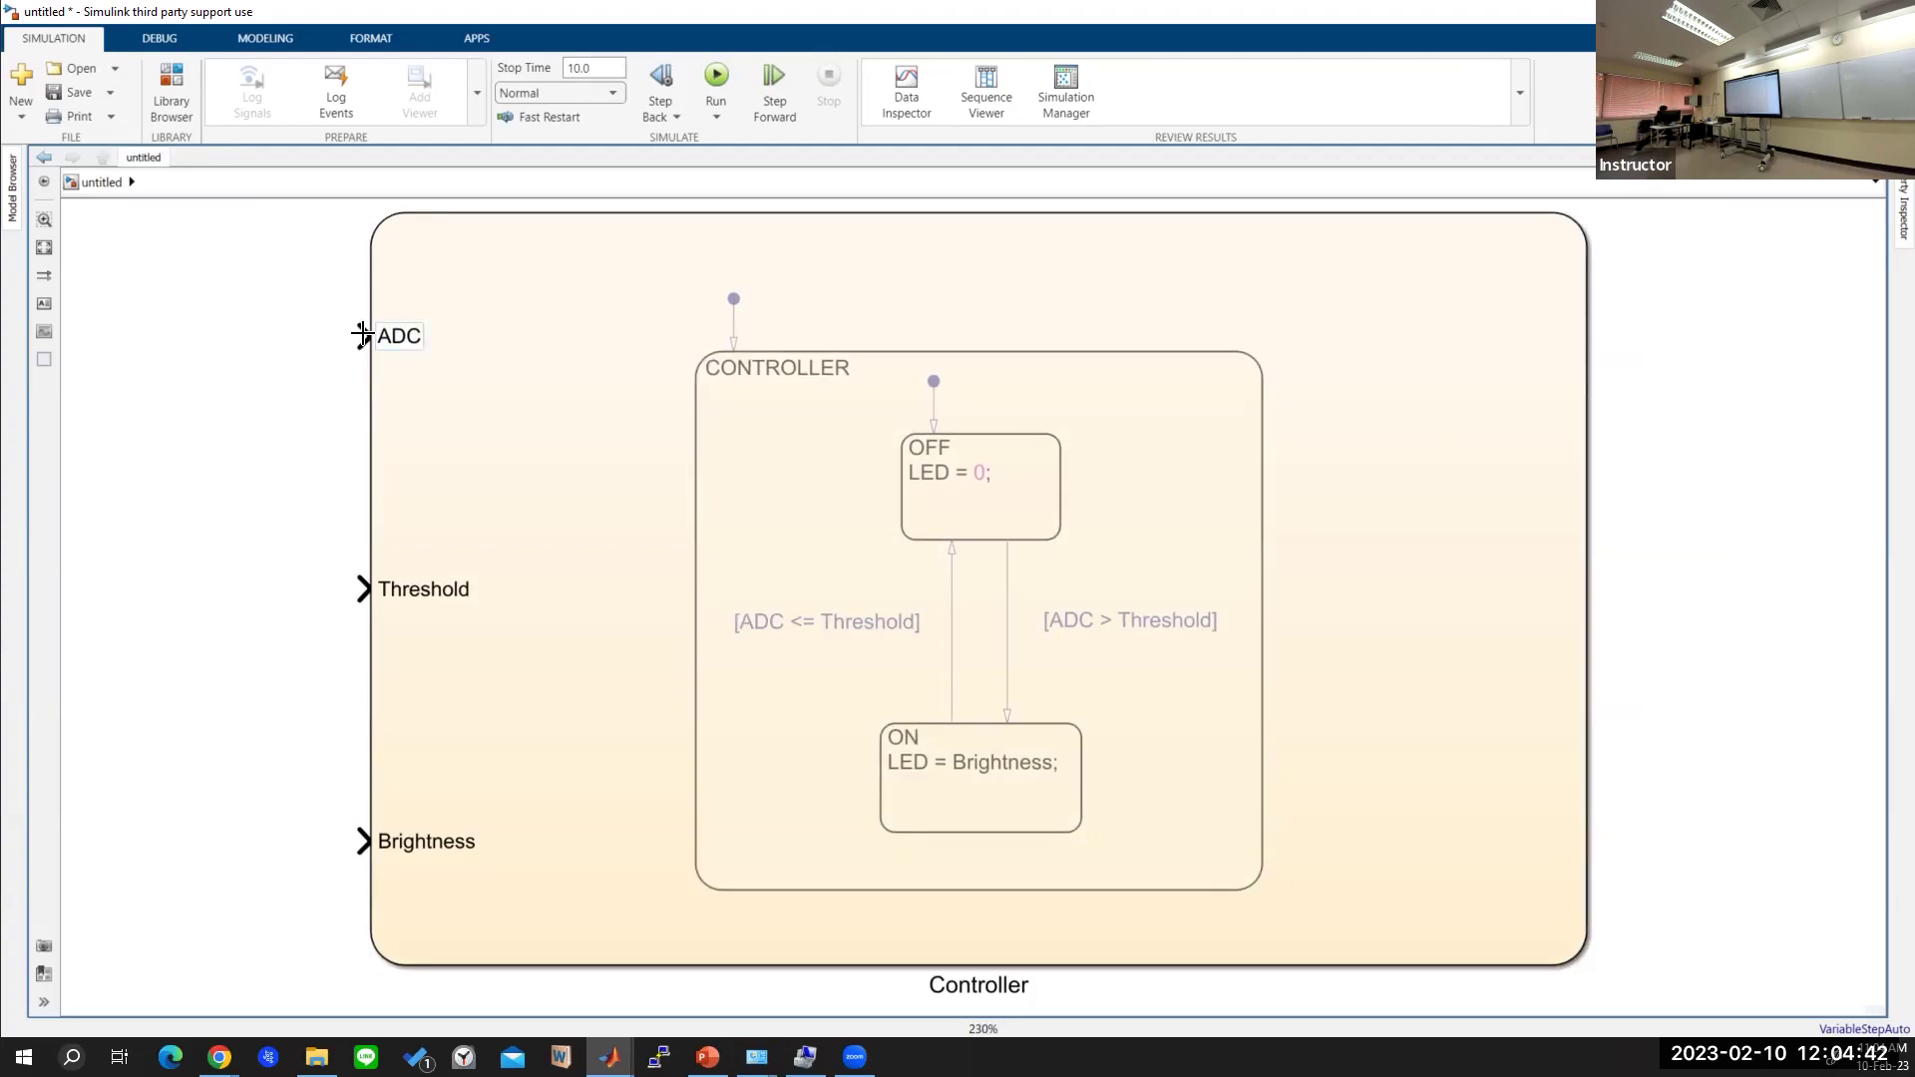
pyautogui.moveTo(362, 335)
pyautogui.mouseDown()
pyautogui.moveTo(359, 595)
pyautogui.moveTo(366, 320)
pyautogui.moveTo(368, 611)
pyautogui.moveTo(385, 299)
pyautogui.moveTo(359, 586)
pyautogui.moveTo(365, 336)
pyautogui.mouseUp()
# Create an output signal port on the right edge of the Controller block and name it LED.
pyautogui.click(1591, 549)
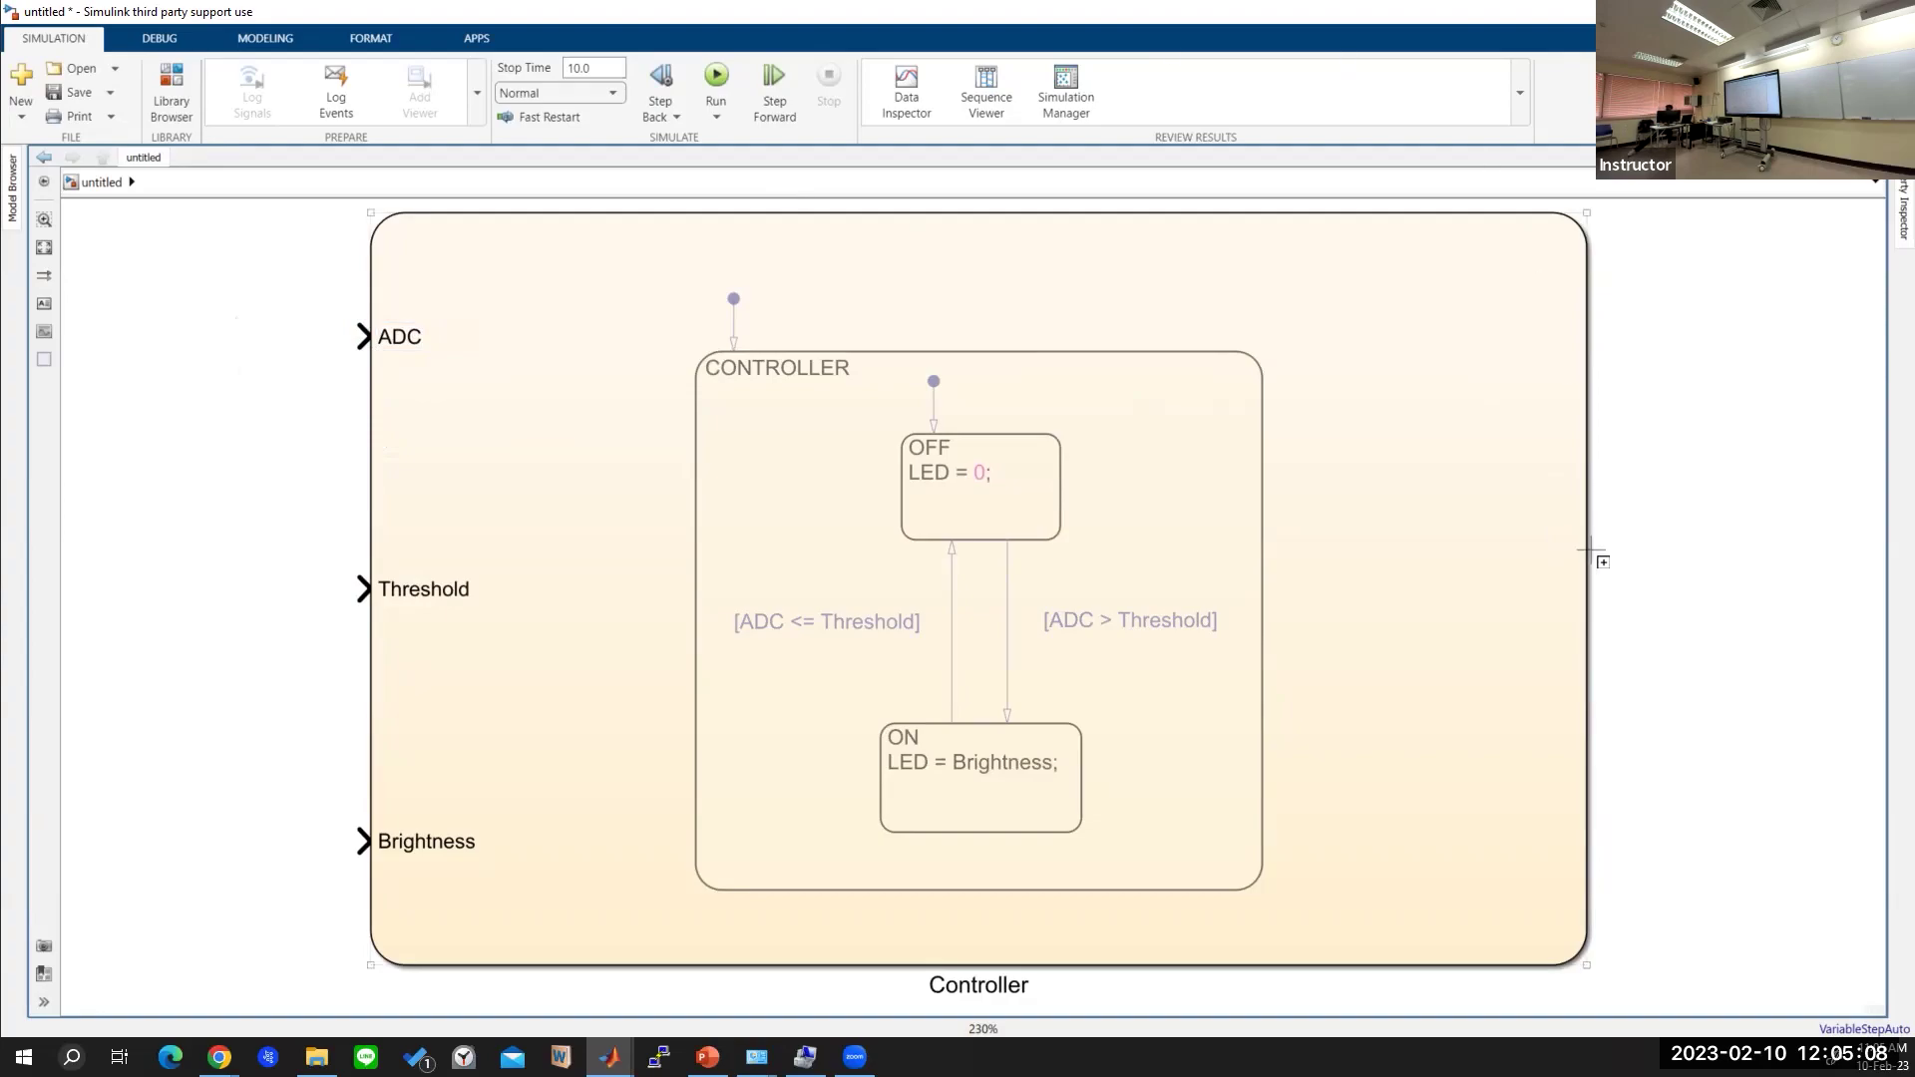
pyautogui.click(1591, 555)
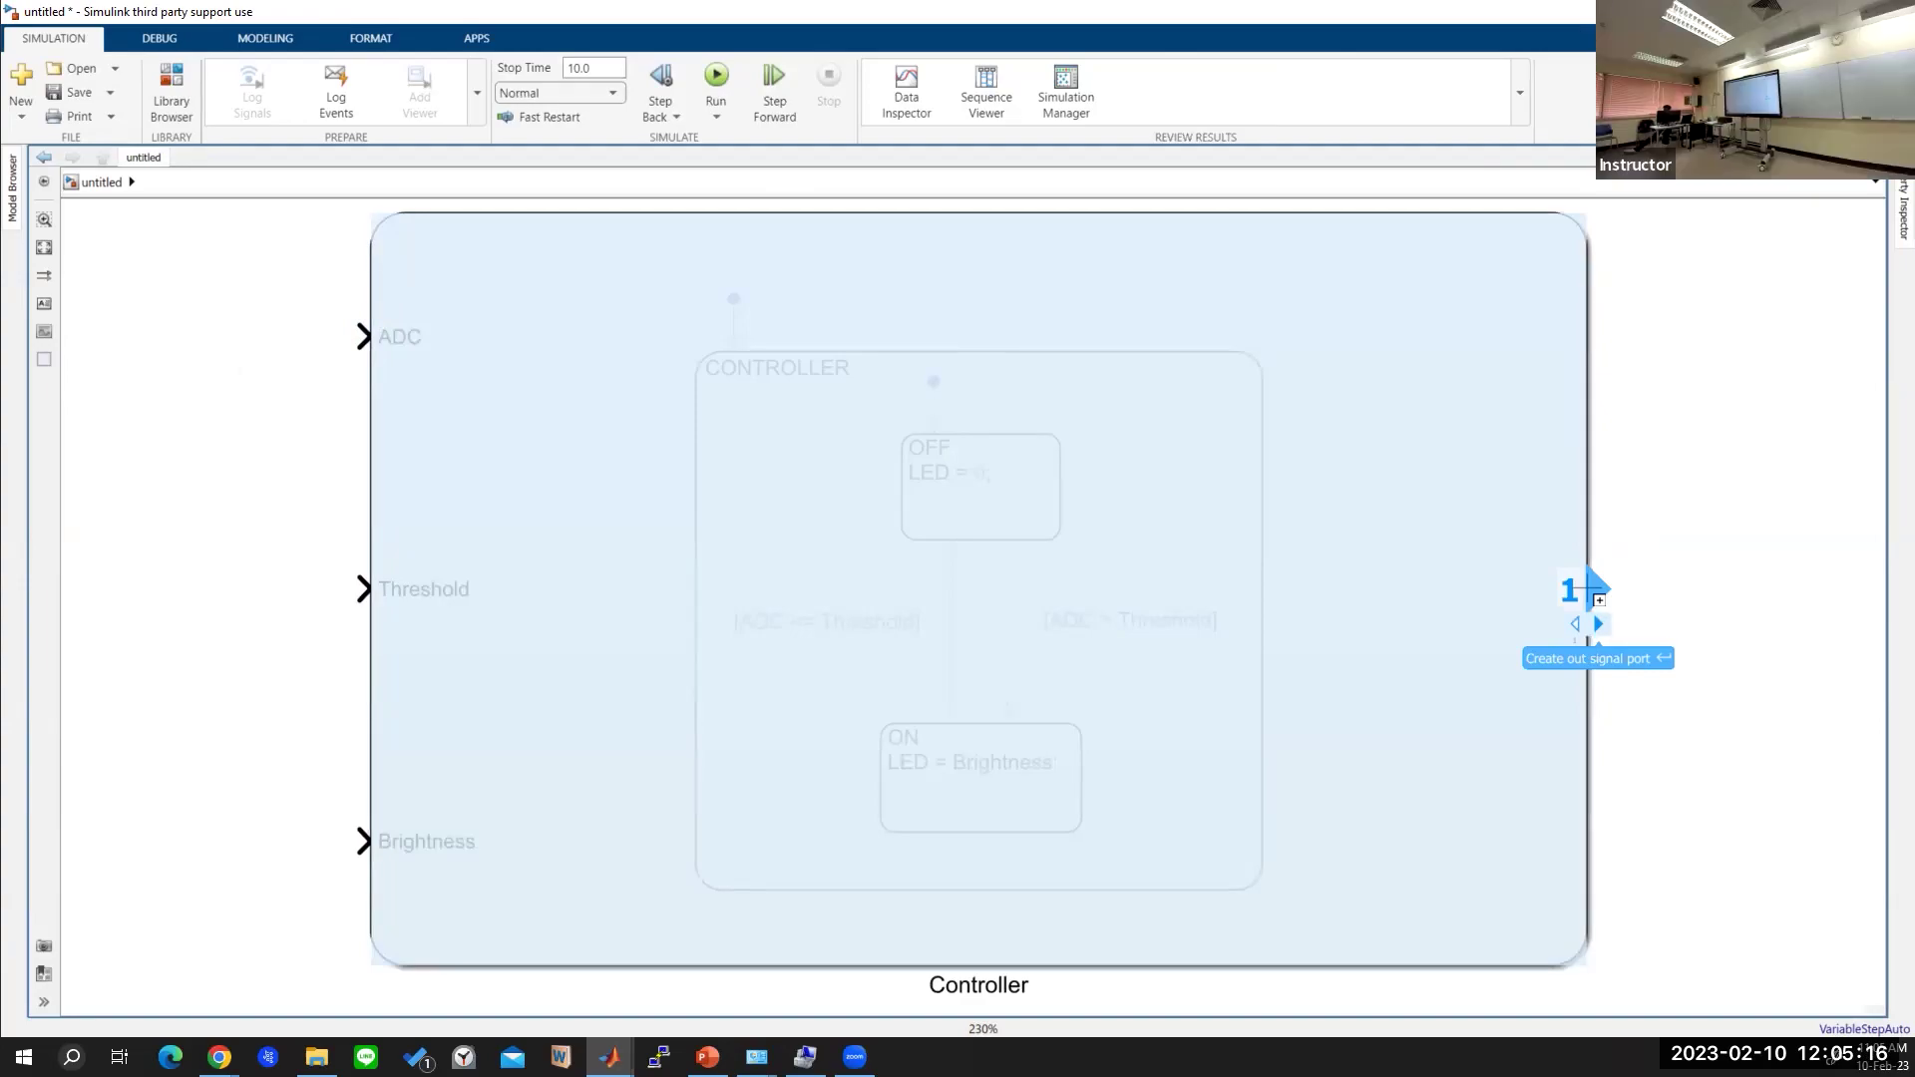
pyautogui.press('Return')
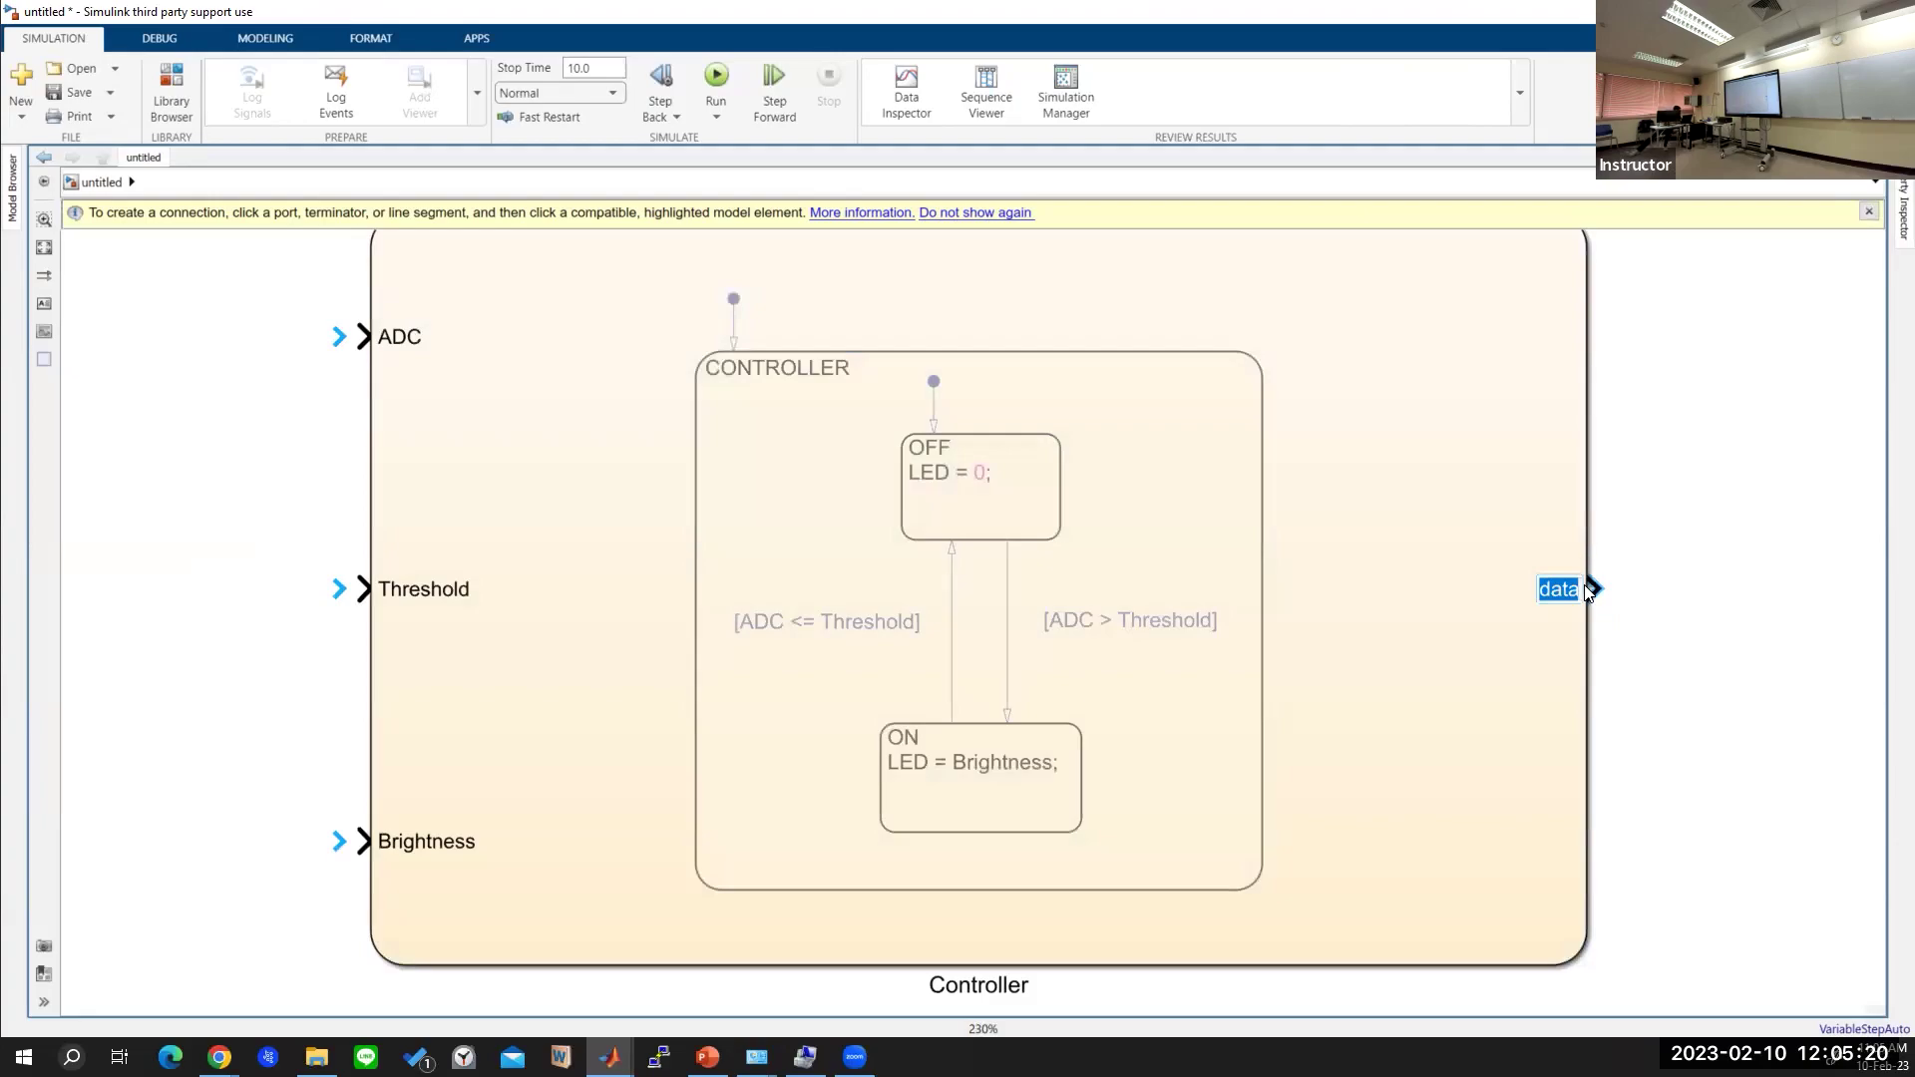
pyautogui.write('LED')
pyautogui.click(1719, 519)
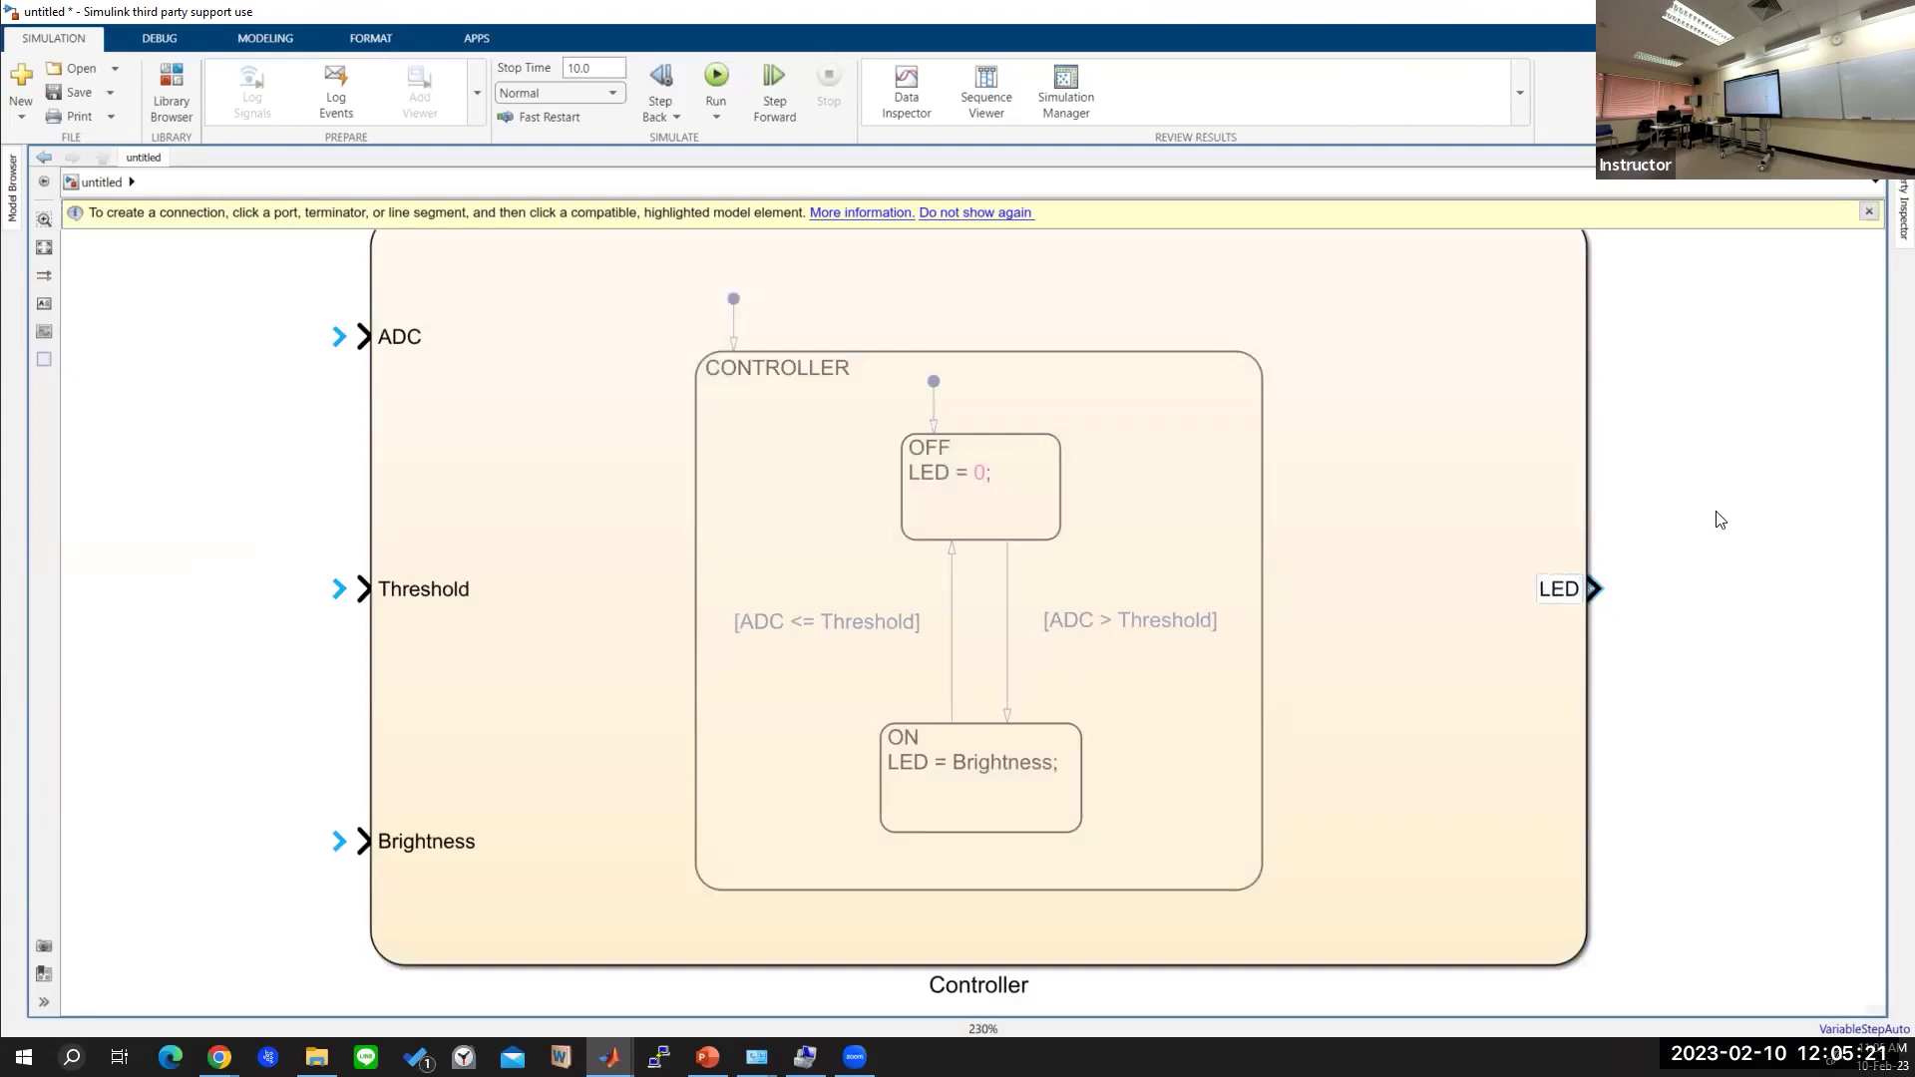
pyautogui.click(1704, 441)
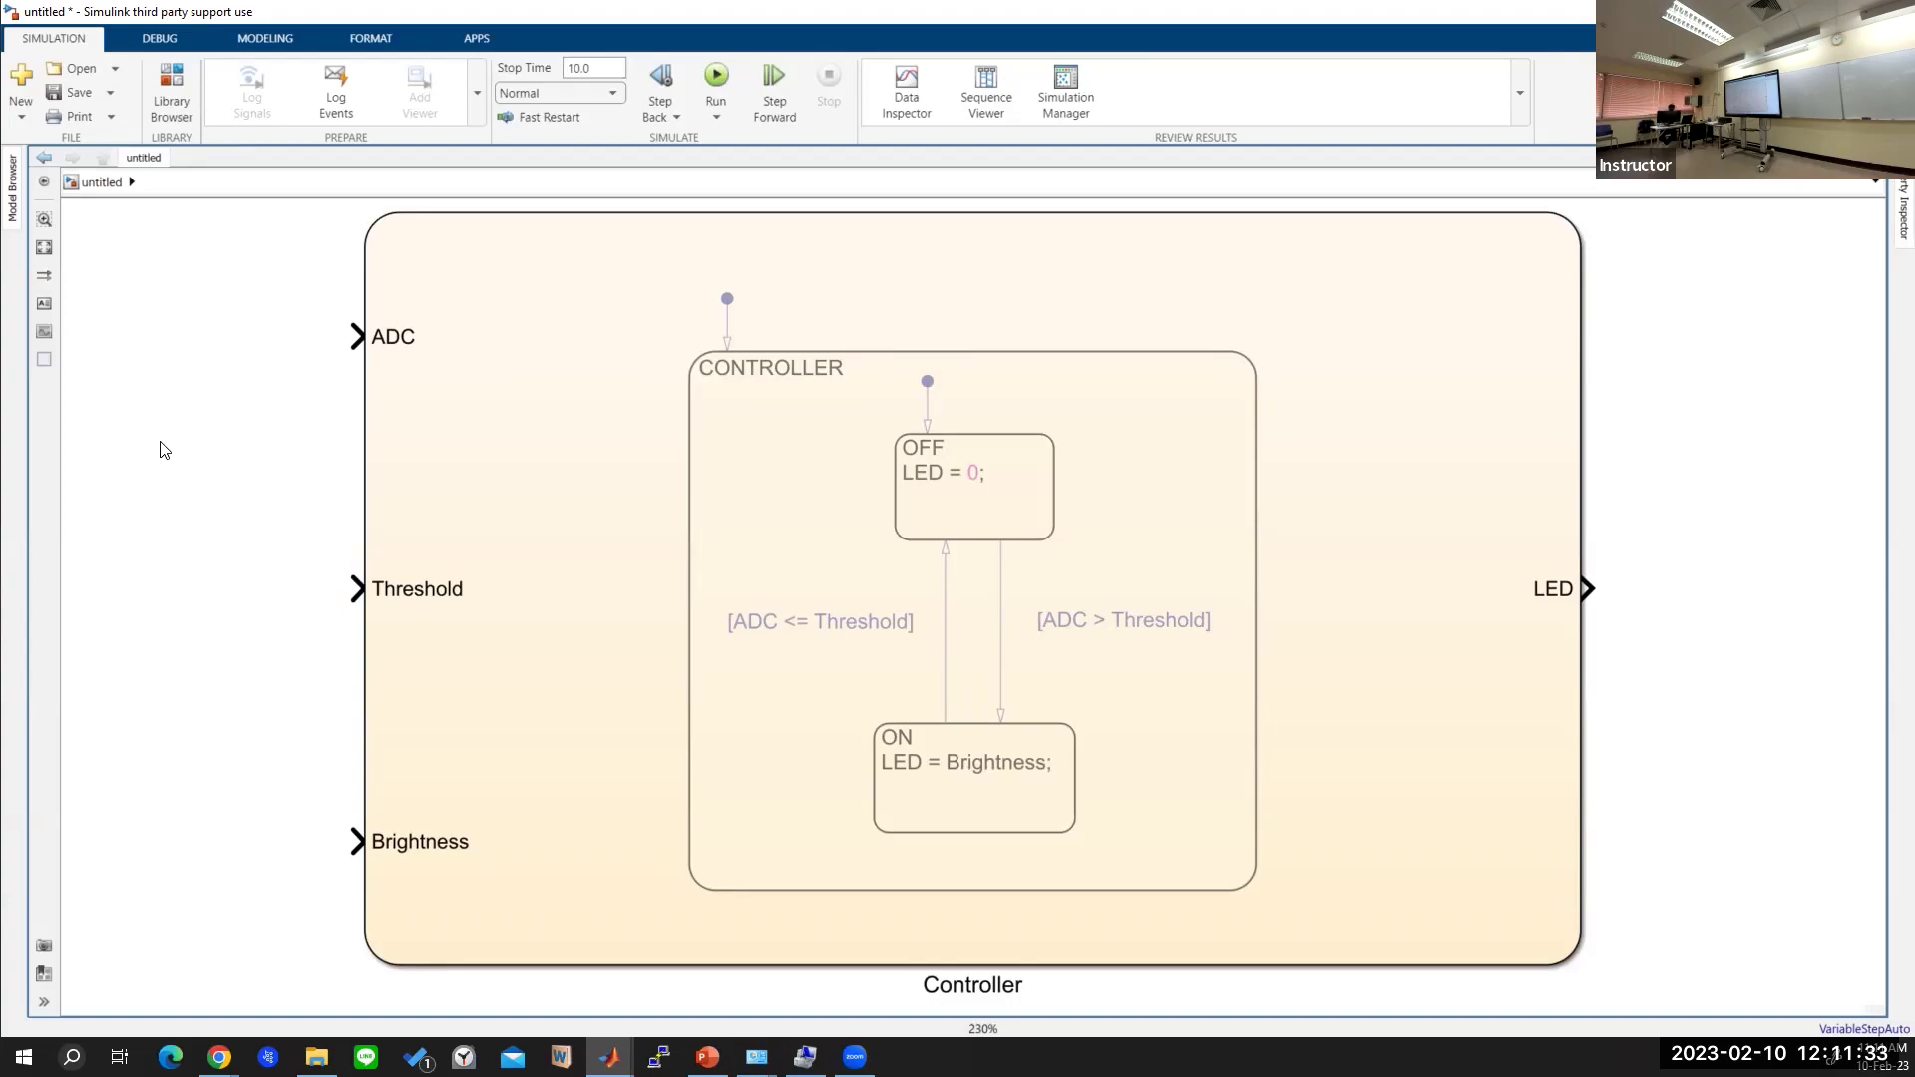
pyautogui.doubleClick(160, 443)
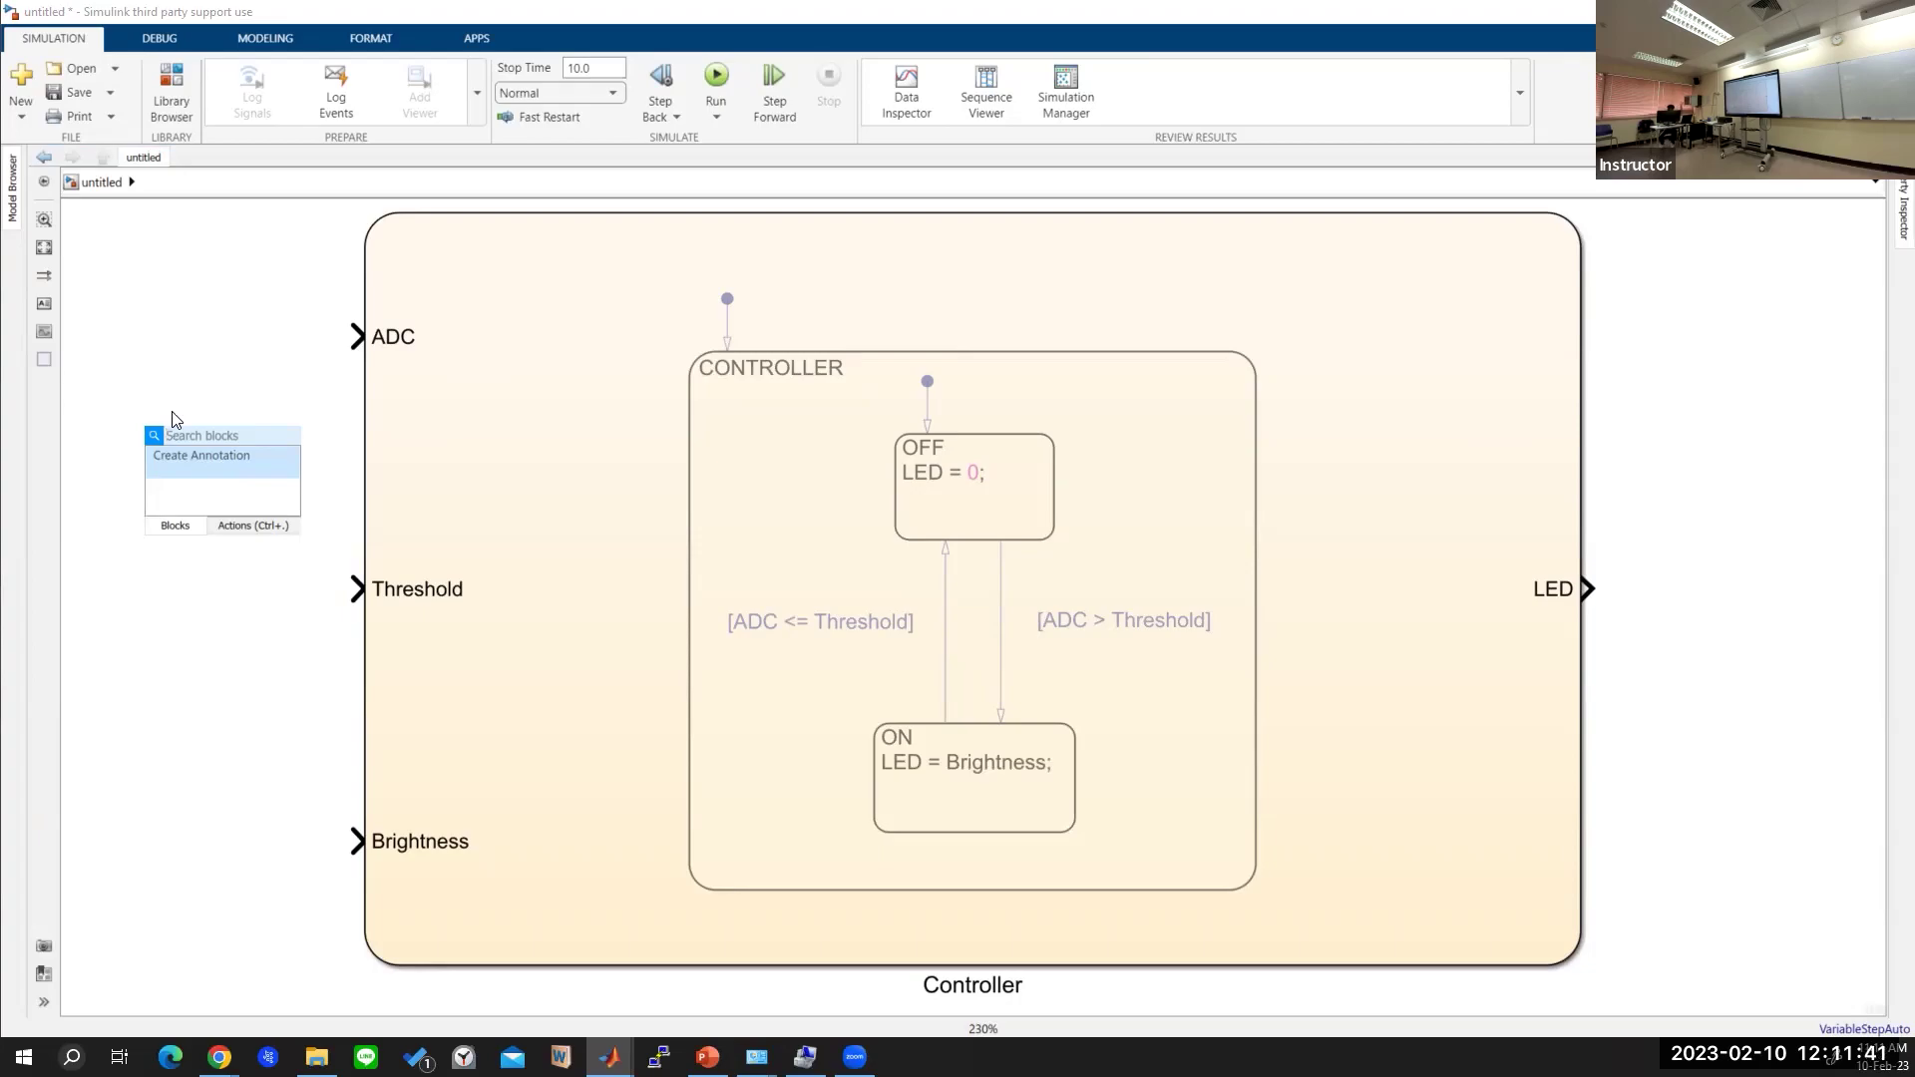
pyautogui.doubleClick(201, 354)
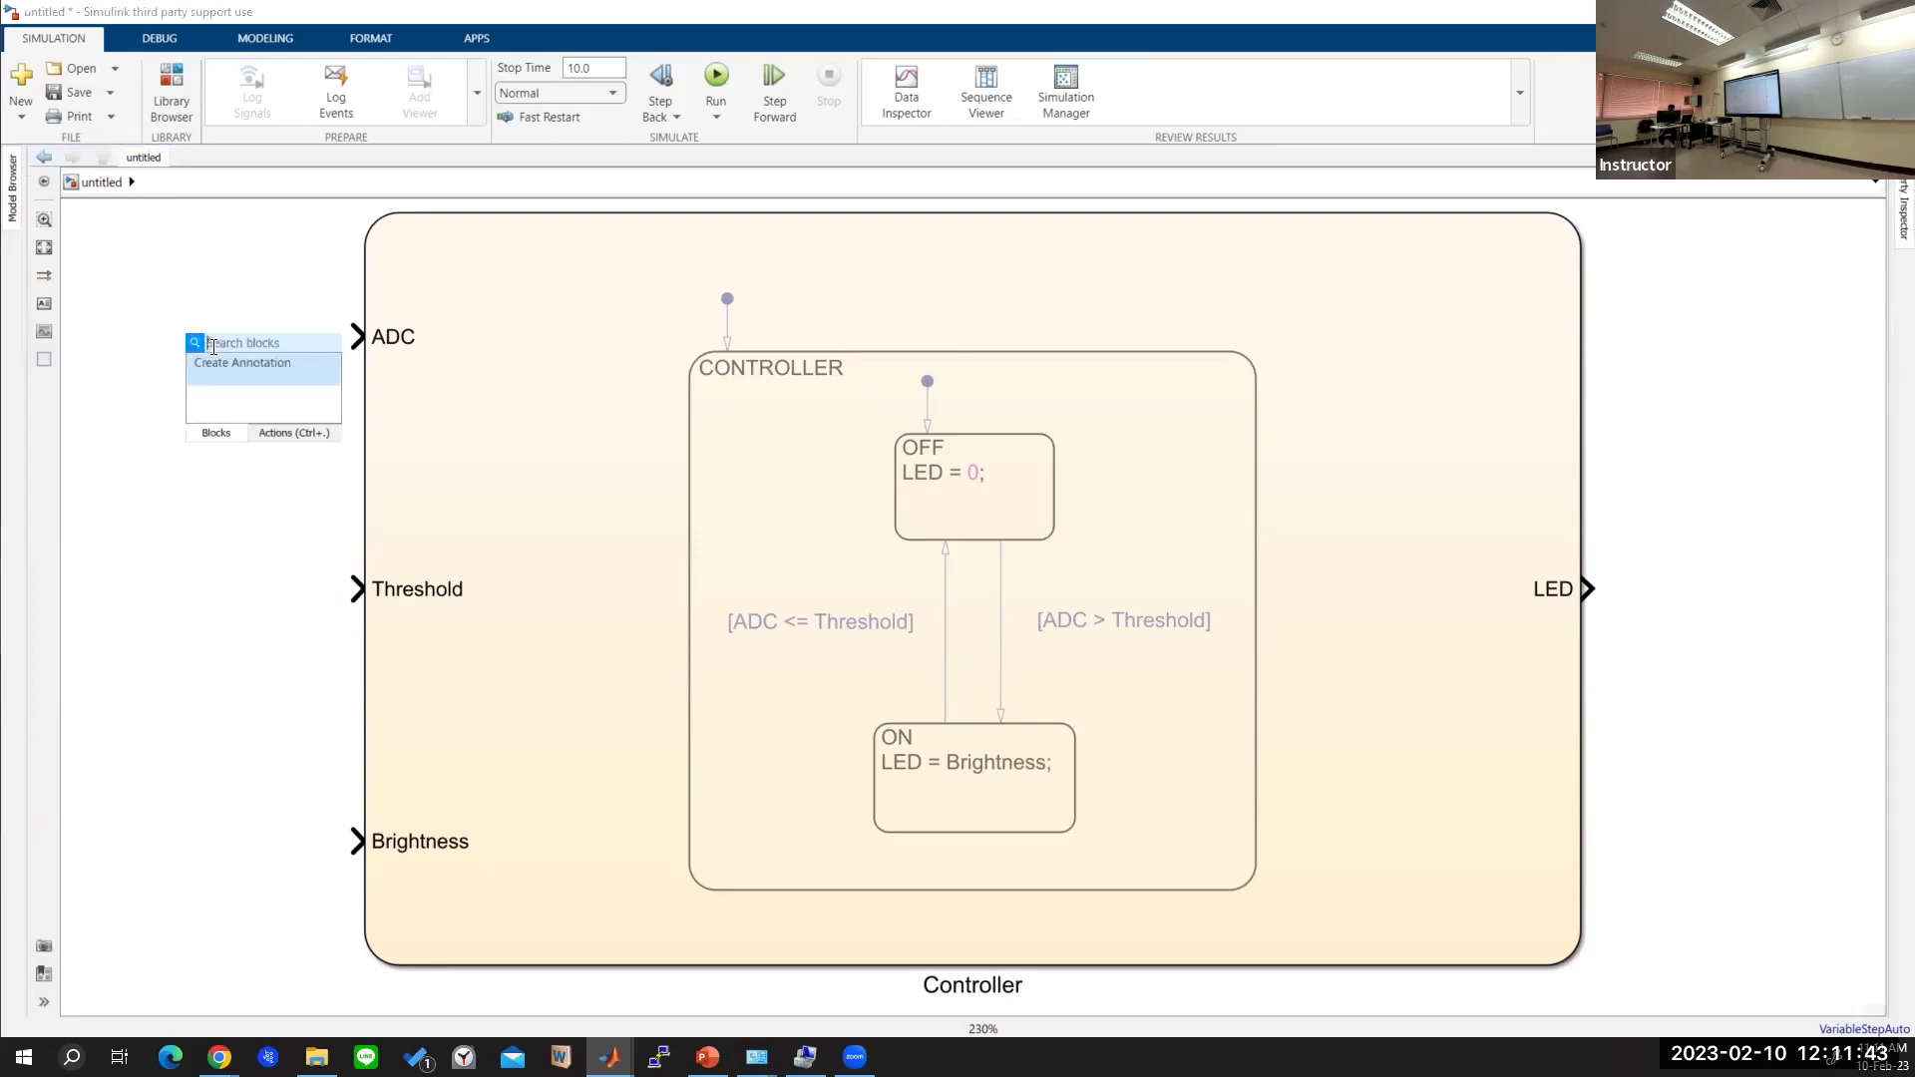
pyautogui.click(207, 554)
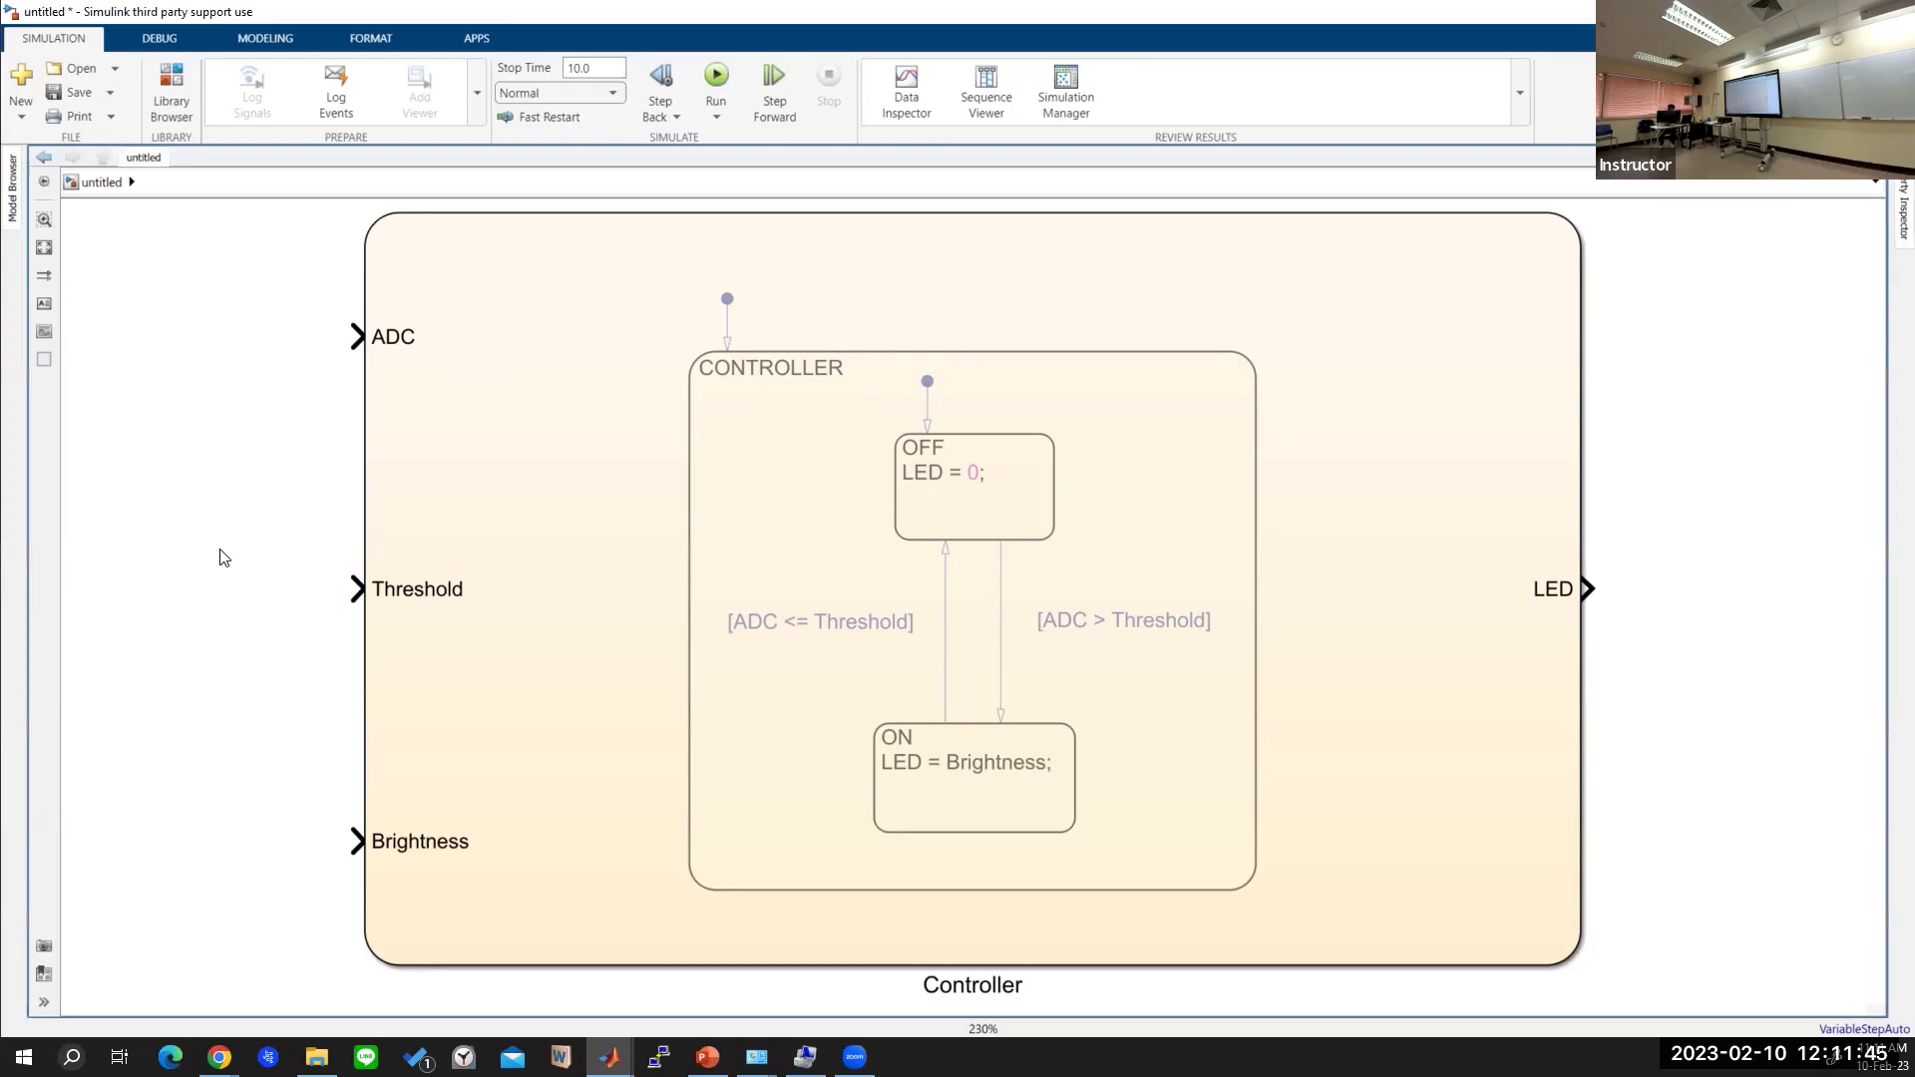
# Open the quick block search on the empty canvas beside the Controller block's ADC and Threshold inputs.
pyautogui.click(168, 114)
pyautogui.doubleClick(189, 435)
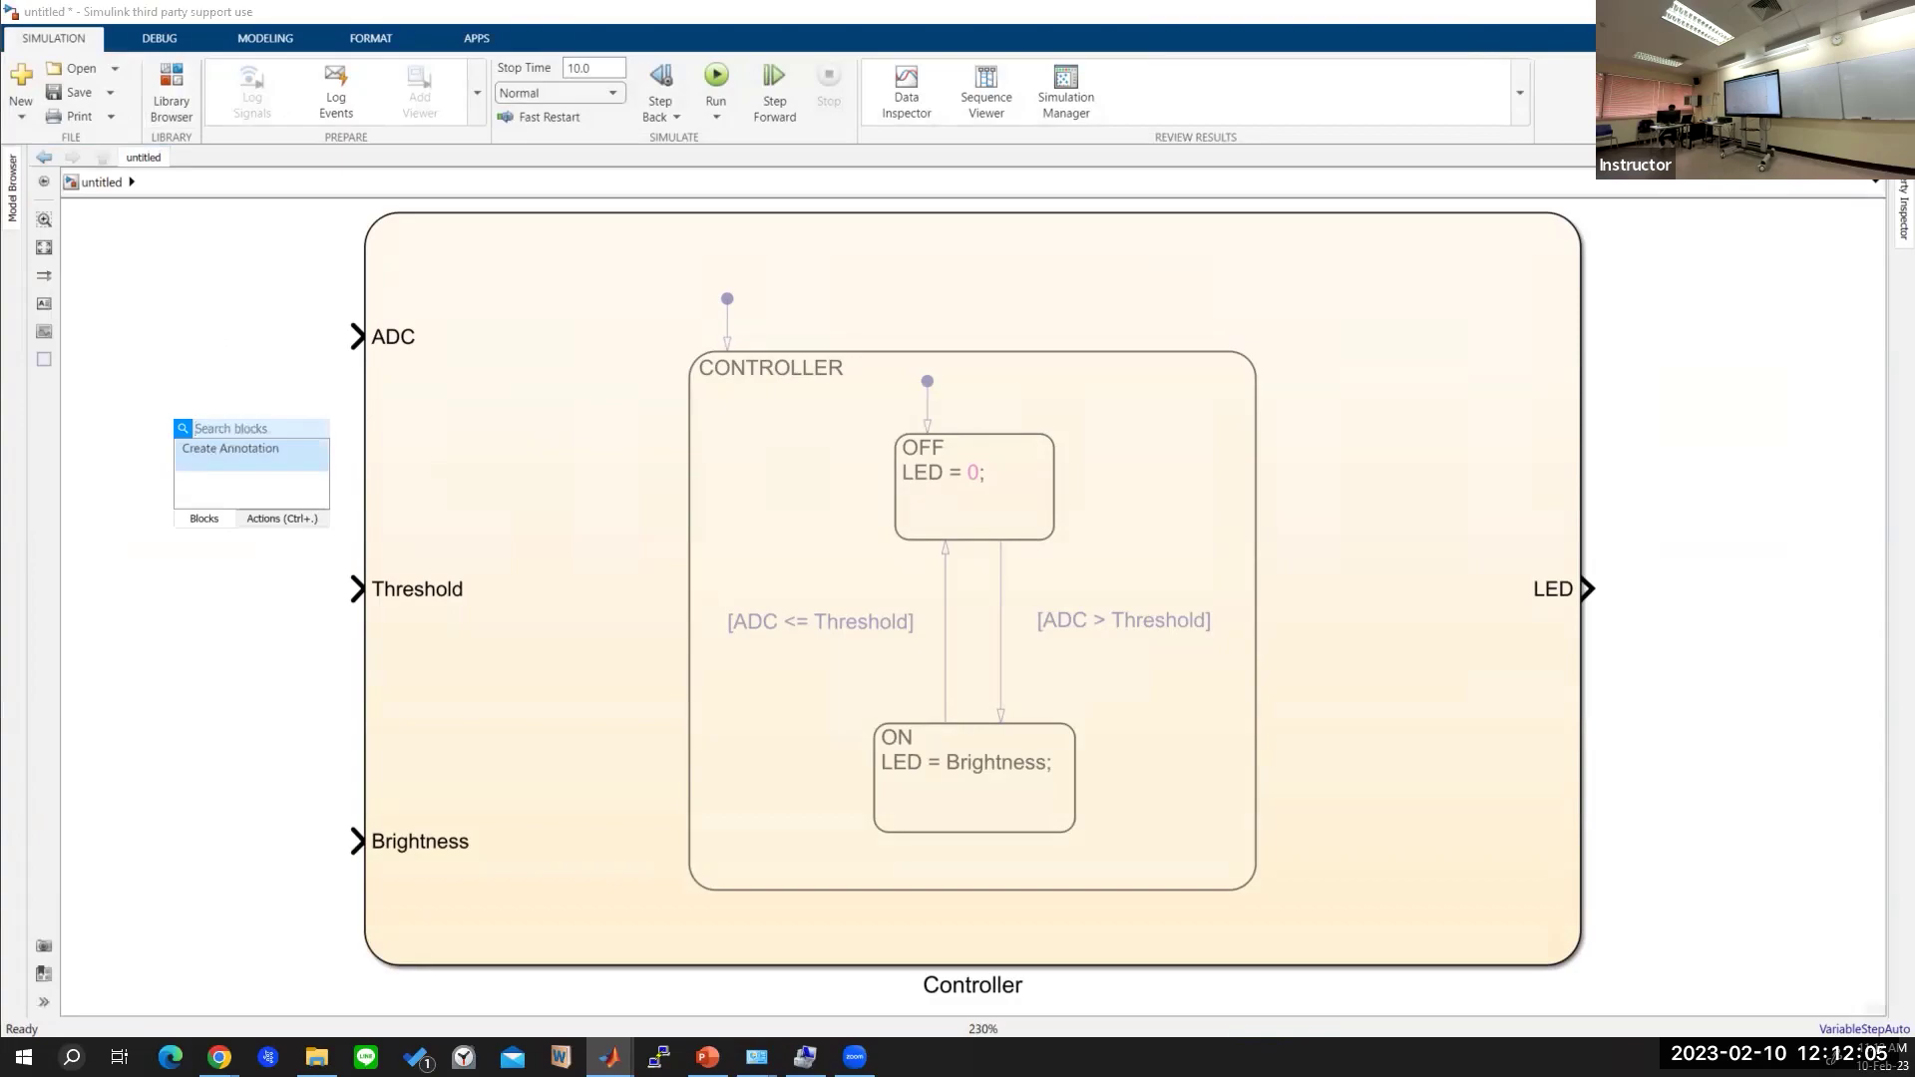